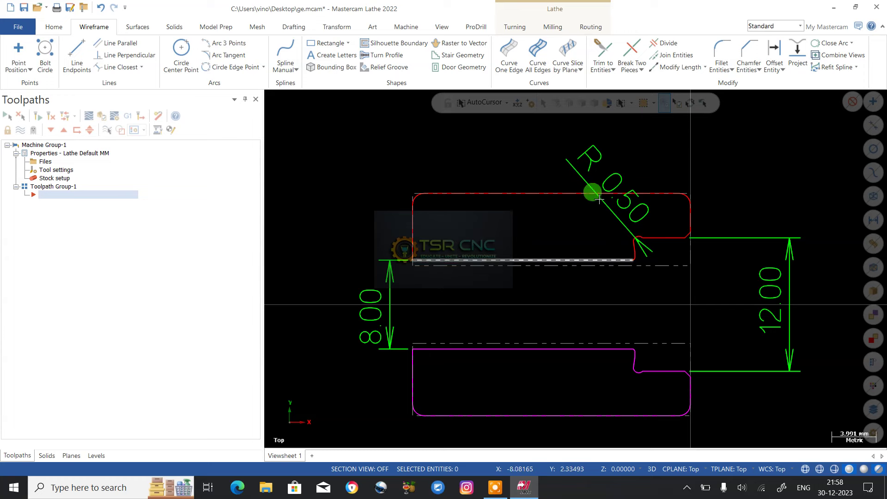
Examine the R 0.50 undercut at the shoulder between the 8 mm and 12 mm bores of the upper profile
{"action": "scroll", "coordinate": [456, 138], "scroll_direction": "up", "scroll_amount": 2}
{"action": "scroll", "coordinate": [578, 220], "scroll_direction": "up", "scroll_amount": 1}
{"action": "scroll", "coordinate": [489, 259], "scroll_direction": "down", "scroll_amount": 2}
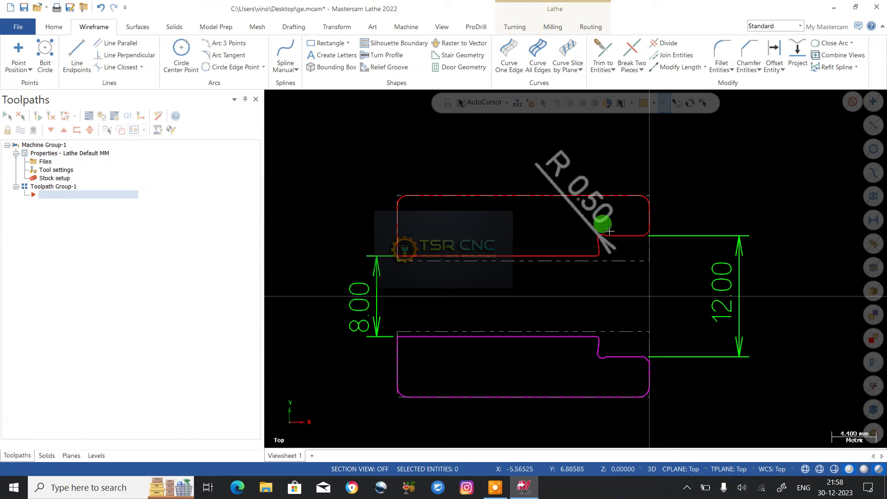
{"action": "scroll", "coordinate": [594, 239], "scroll_direction": "up", "scroll_amount": 6}
{"action": "scroll", "coordinate": [601, 241], "scroll_direction": "up", "scroll_amount": 1}
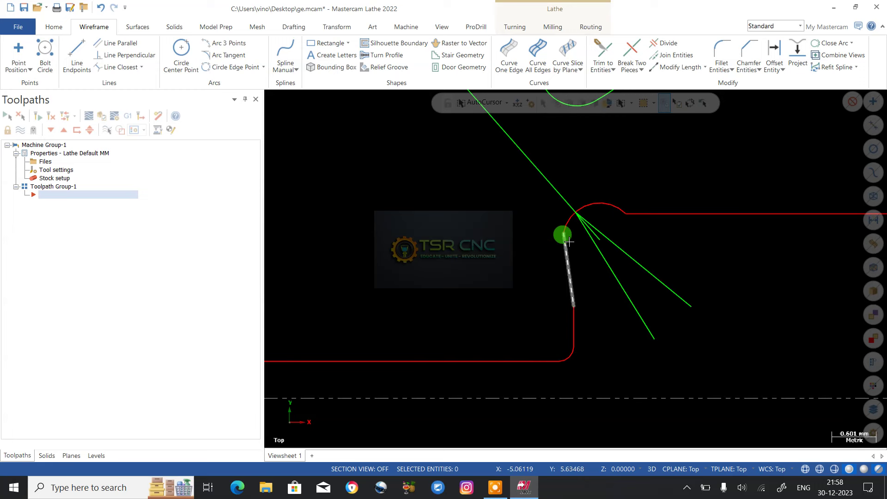
{"action": "scroll", "coordinate": [577, 229], "scroll_direction": "down", "scroll_amount": 3}
{"action": "scroll", "coordinate": [580, 230], "scroll_direction": "down", "scroll_amount": 1}
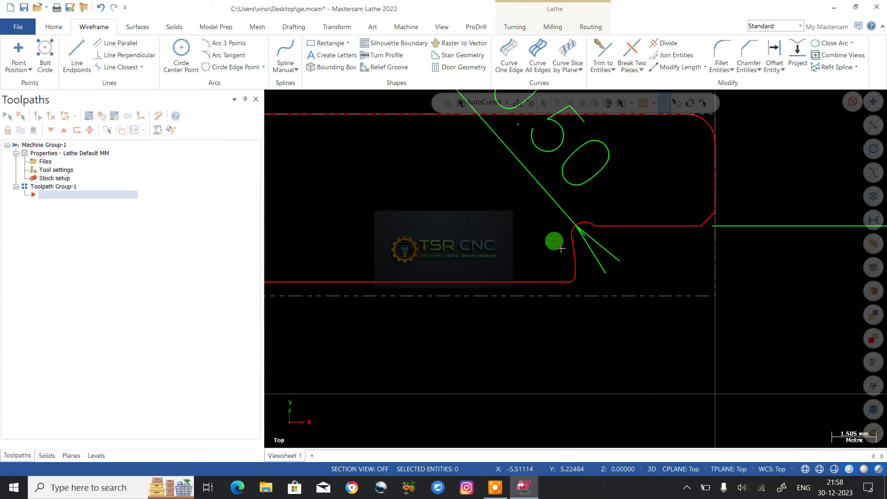
{"action": "scroll", "coordinate": [572, 246], "scroll_direction": "up", "scroll_amount": 5}
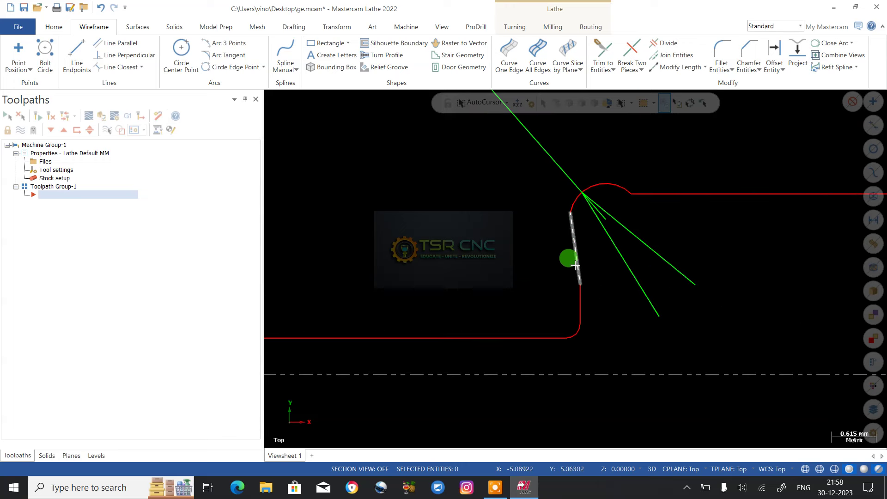
{"action": "scroll", "coordinate": [580, 250], "scroll_direction": "down", "scroll_amount": 5}
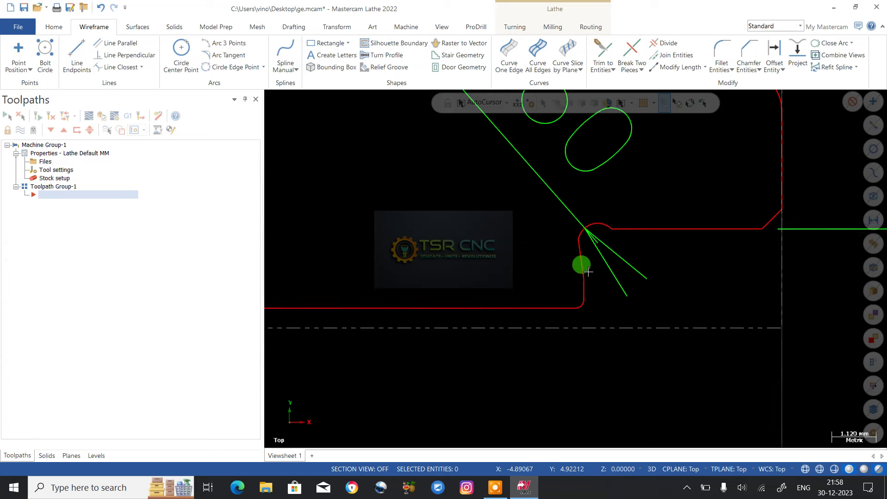
{"action": "scroll", "coordinate": [588, 271], "scroll_direction": "down", "scroll_amount": 4}
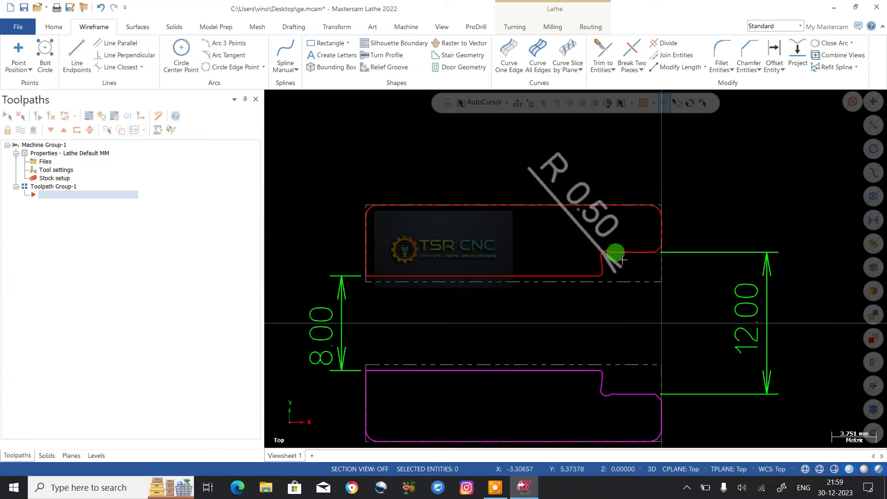
Switch to the web browser, search for "micro boring bar model", and maximize the browser window
{"action": "left_click", "coordinate": [355, 489]}
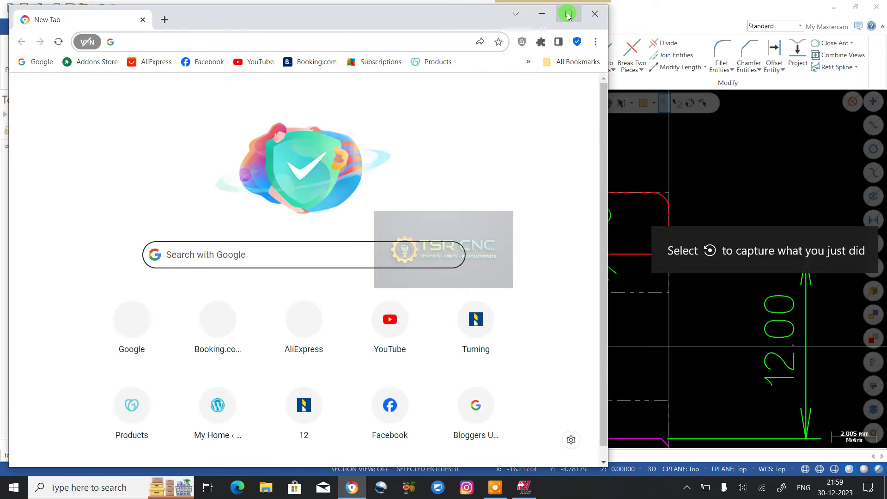
{"action": "left_click", "coordinate": [349, 260]}
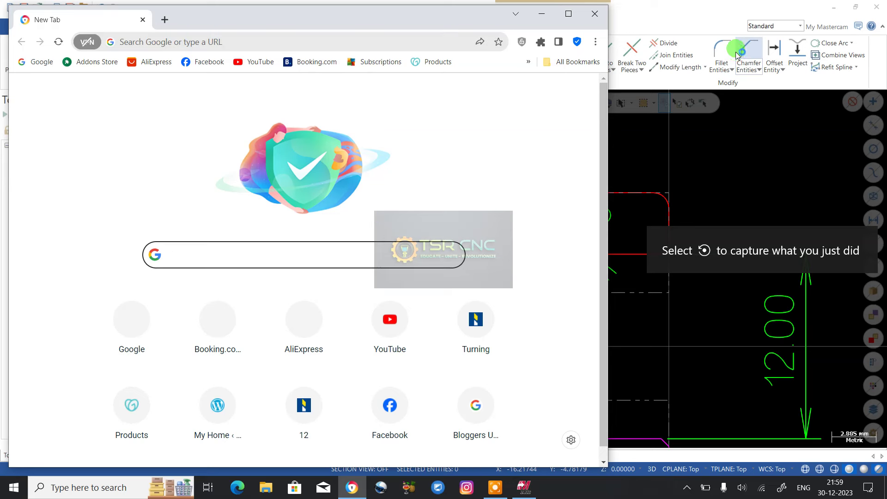
{"action": "type", "text": "micro t"}
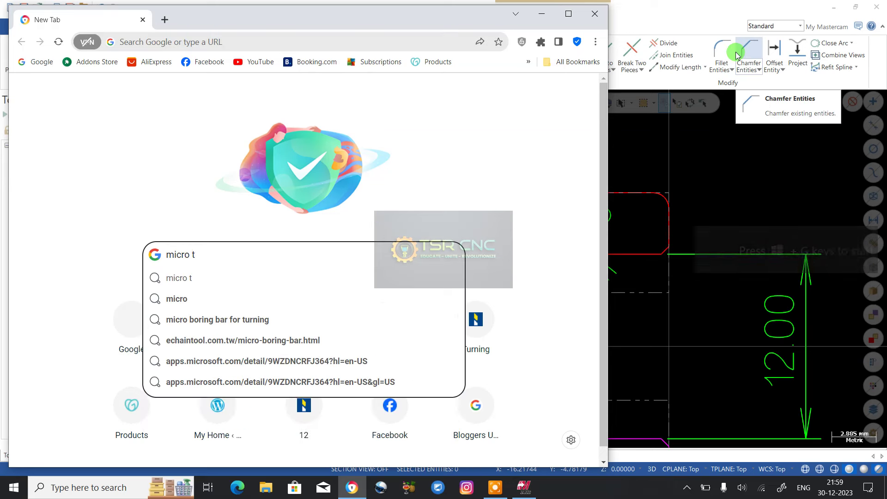
{"action": "key", "text": "BackSpace"}
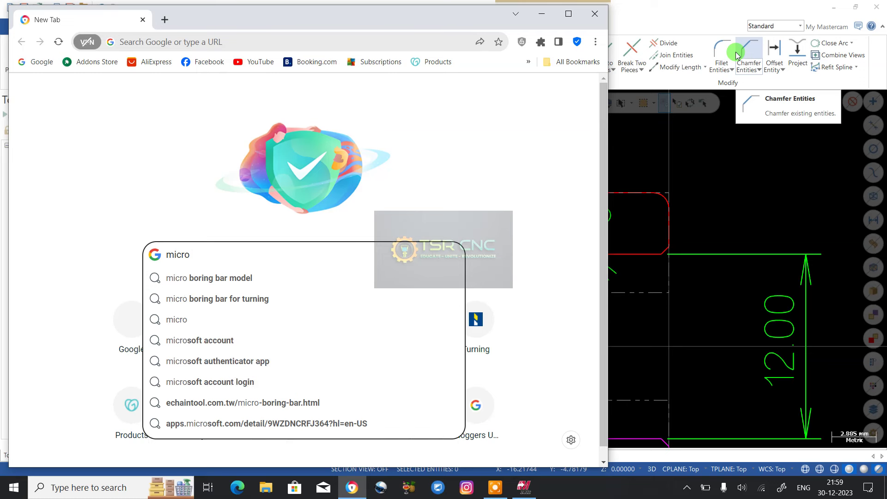
{"action": "type", "text": "boring"}
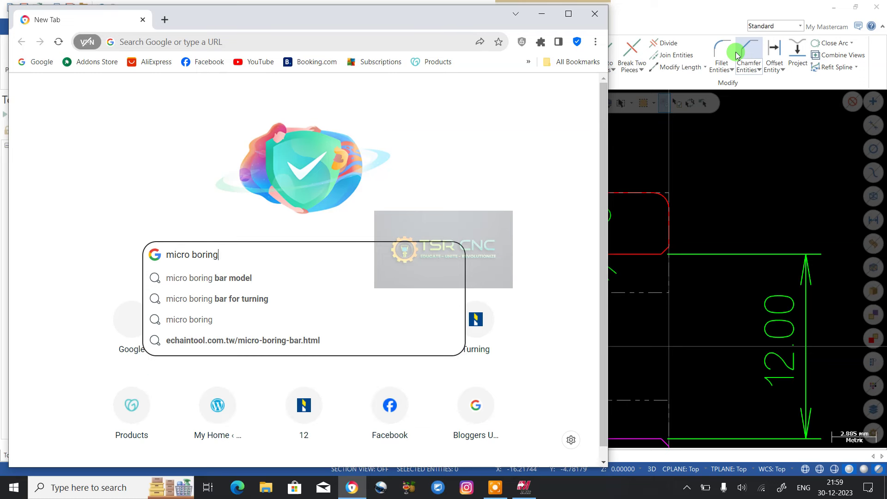
{"action": "type", "text": " bar"}
{"action": "key", "text": "Return"}
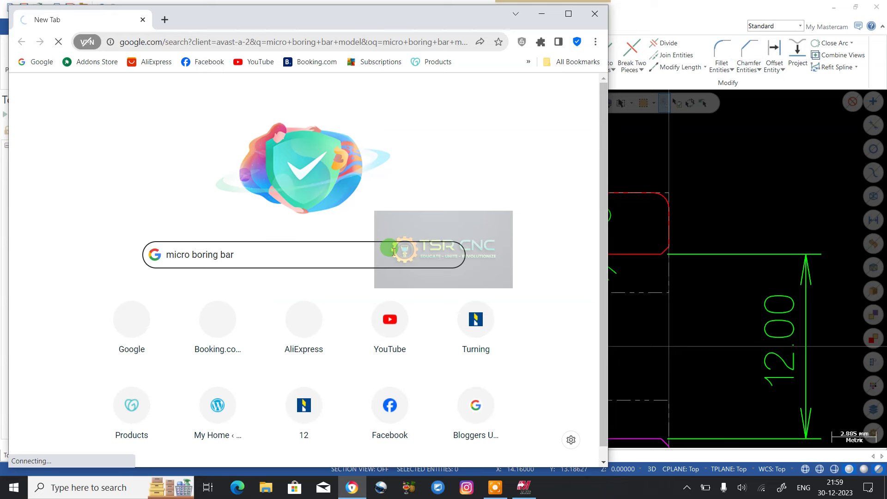
{"action": "left_click", "coordinate": [564, 15]}
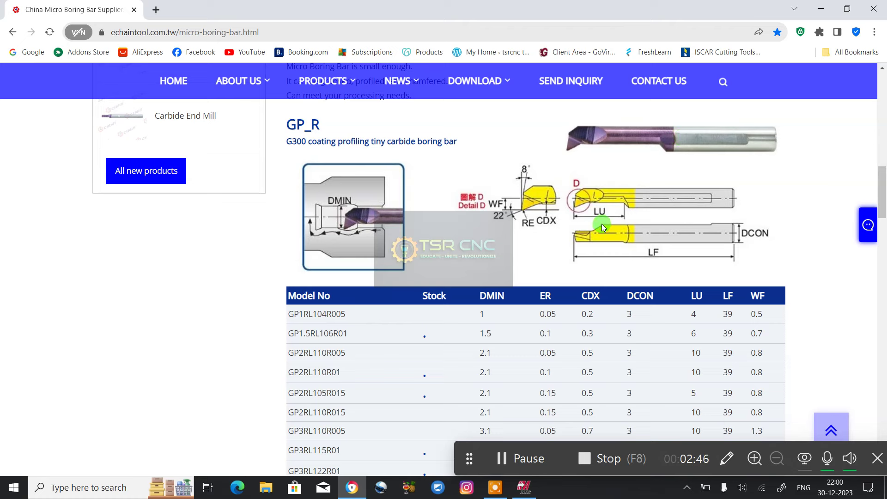
Examine the GP_R profiling boring bar diagrams and the dimensions listed in its model table
{"action": "scroll", "coordinate": [554, 217], "scroll_direction": "down", "scroll_amount": 2}
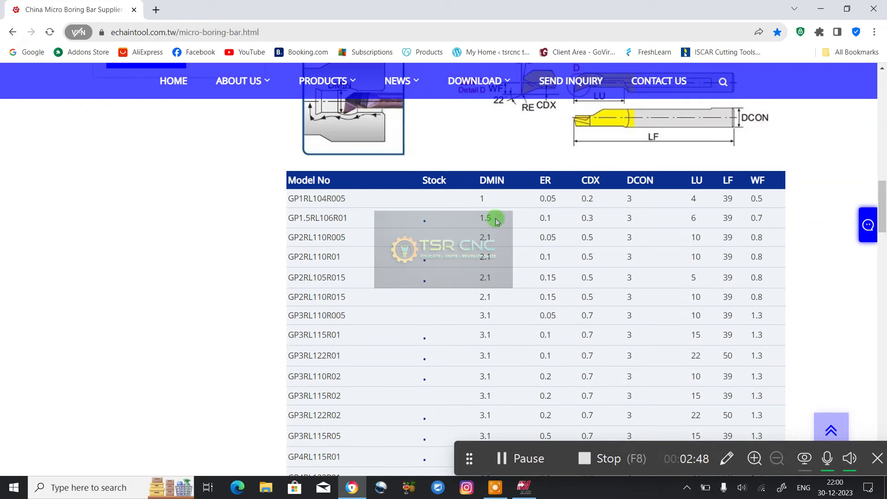
{"action": "scroll", "coordinate": [485, 231], "scroll_direction": "up", "scroll_amount": 1}
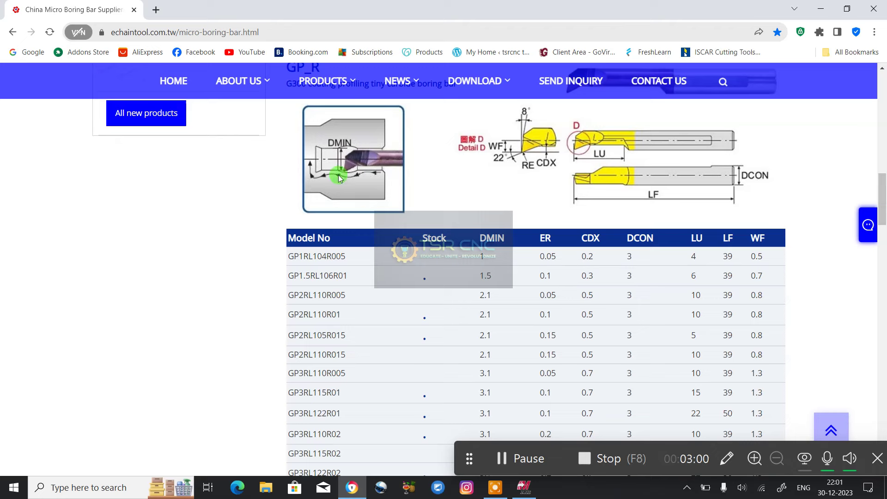
{"action": "scroll", "coordinate": [523, 152], "scroll_direction": "up", "scroll_amount": 2}
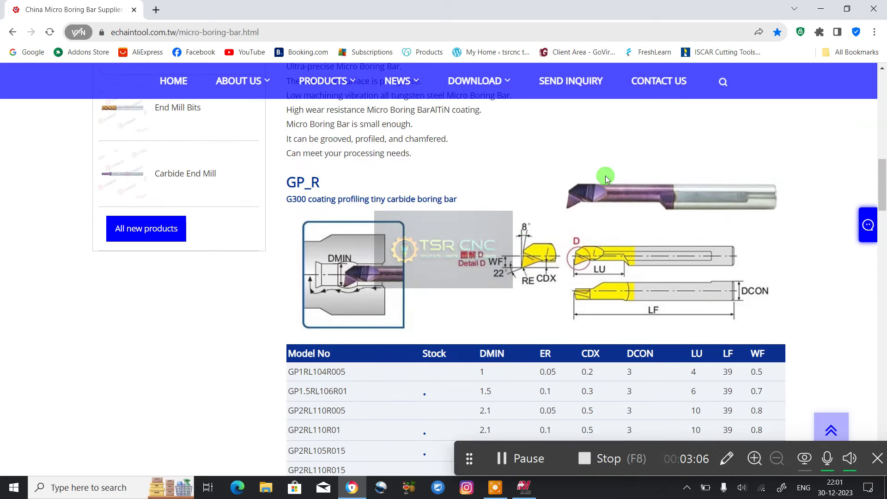
{"action": "scroll", "coordinate": [578, 204], "scroll_direction": "down", "scroll_amount": 1}
{"action": "scroll", "coordinate": [663, 234], "scroll_direction": "down", "scroll_amount": 4}
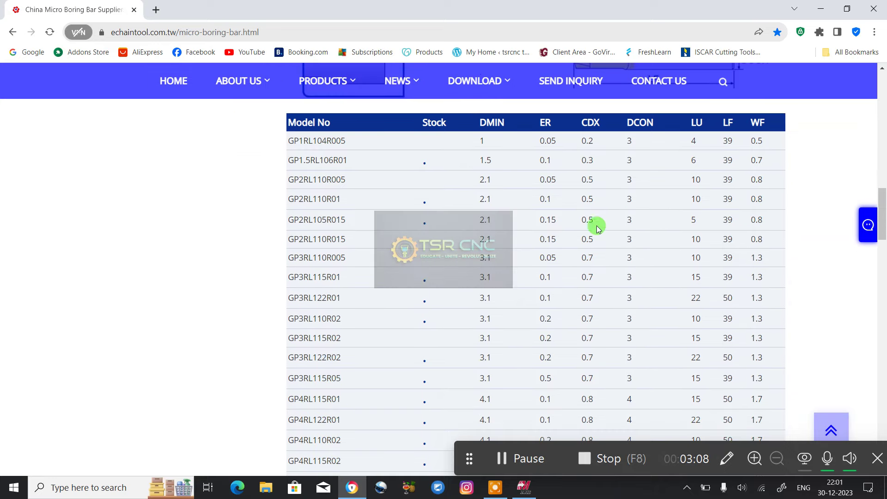
{"action": "scroll", "coordinate": [590, 222], "scroll_direction": "down", "scroll_amount": 4}
{"action": "scroll", "coordinate": [588, 218], "scroll_direction": "up", "scroll_amount": 10}
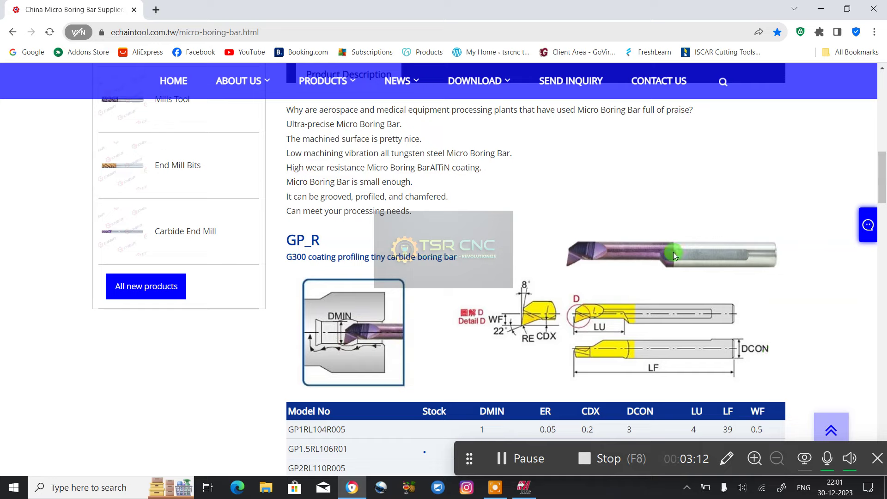
{"action": "scroll", "coordinate": [673, 254], "scroll_direction": "down", "scroll_amount": 5}
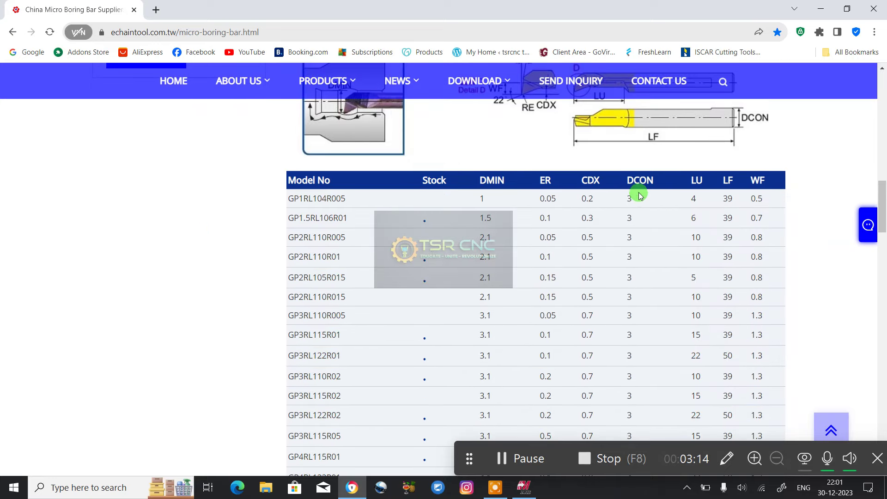
{"action": "scroll", "coordinate": [633, 203], "scroll_direction": "down", "scroll_amount": 3}
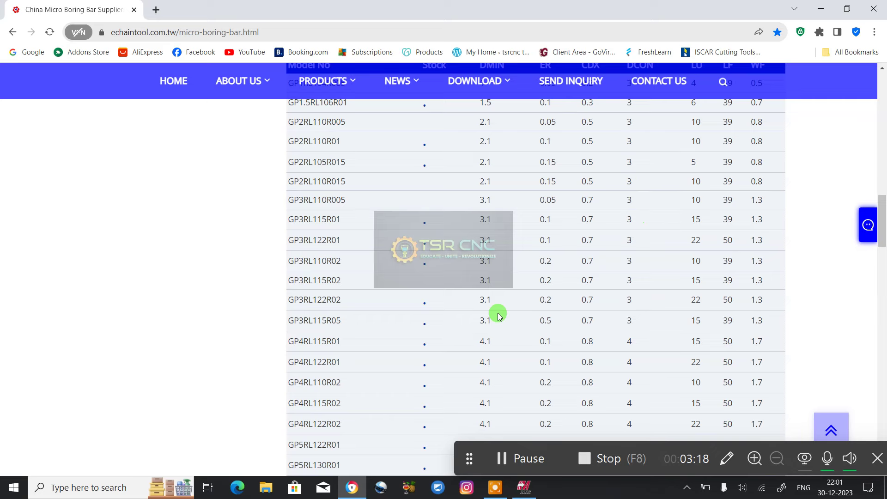
{"action": "scroll", "coordinate": [628, 233], "scroll_direction": "down", "scroll_amount": 7}
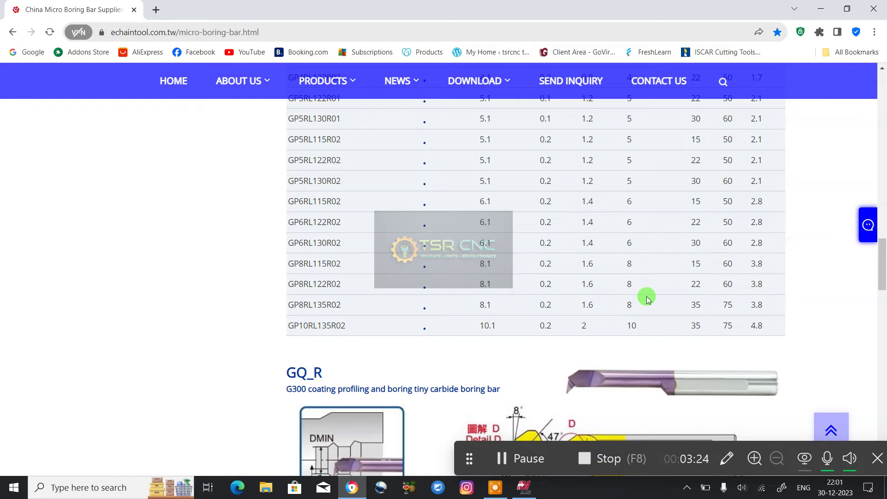
Examine the GQ_R boring bar diagram and model table and compare them with the larger GP_R models
{"action": "scroll", "coordinate": [645, 296], "scroll_direction": "down", "scroll_amount": 15}
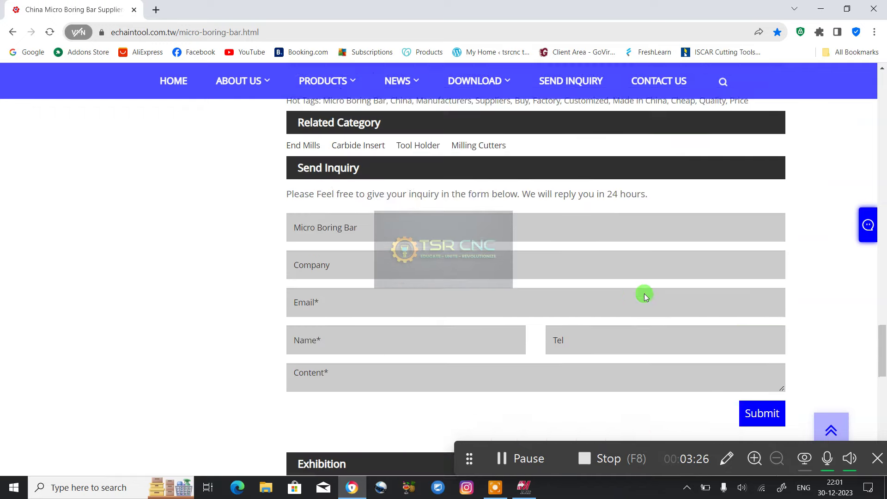
{"action": "scroll", "coordinate": [644, 294], "scroll_direction": "up", "scroll_amount": 6}
{"action": "scroll", "coordinate": [643, 292], "scroll_direction": "up", "scroll_amount": 2}
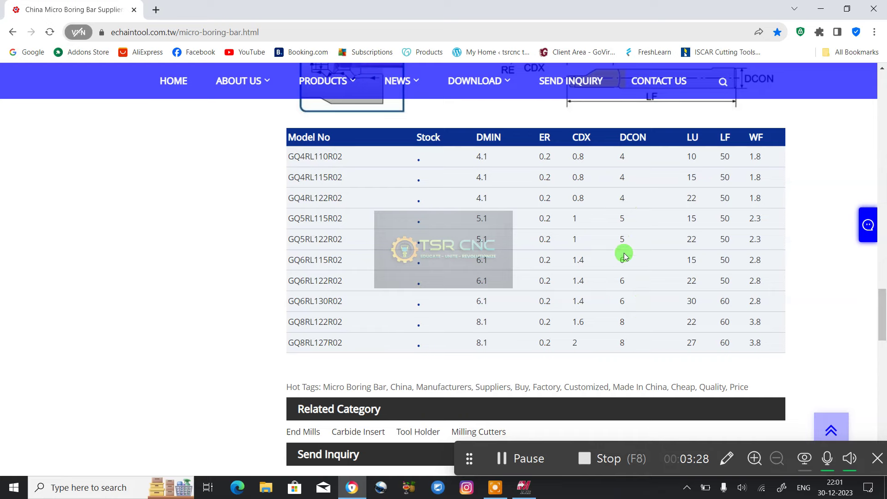
{"action": "scroll", "coordinate": [625, 214], "scroll_direction": "up", "scroll_amount": 6}
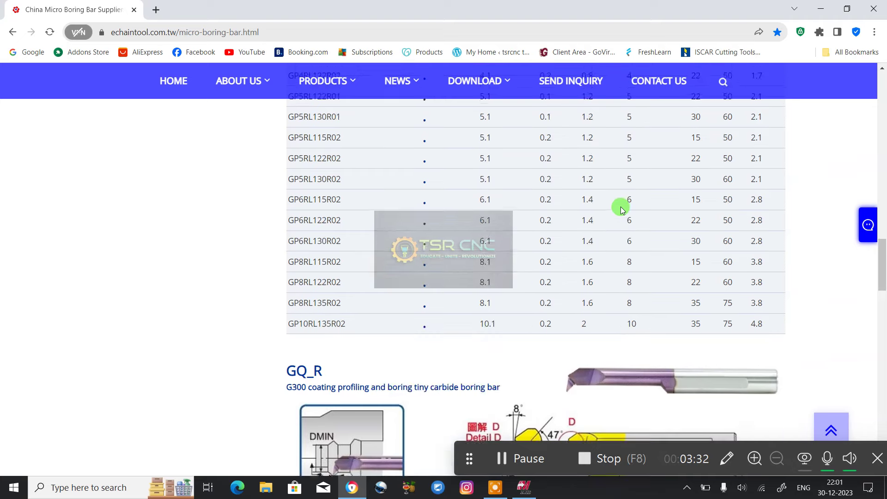
{"action": "scroll", "coordinate": [619, 204], "scroll_direction": "up", "scroll_amount": 3}
{"action": "scroll", "coordinate": [690, 301], "scroll_direction": "down", "scroll_amount": 4}
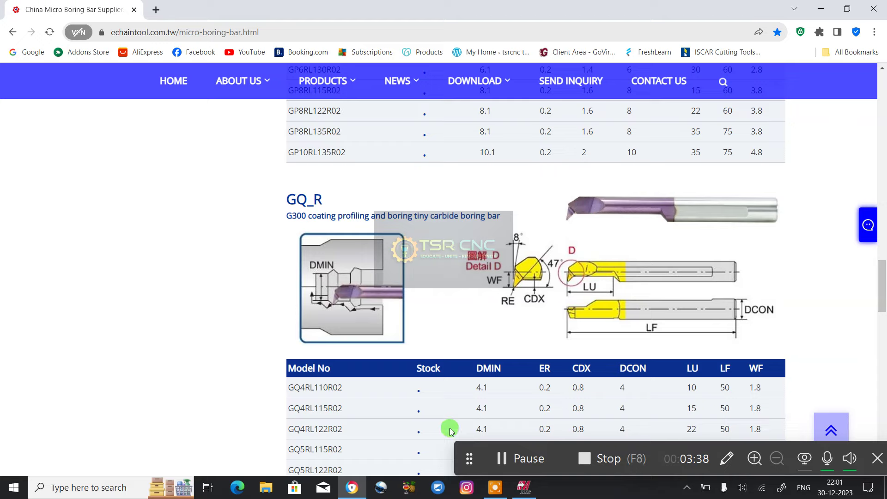
Switch back to Mastercam and delete the R 0.50, 8.00 and 12.00 dimensions from the drawing
{"action": "left_click", "coordinate": [527, 490]}
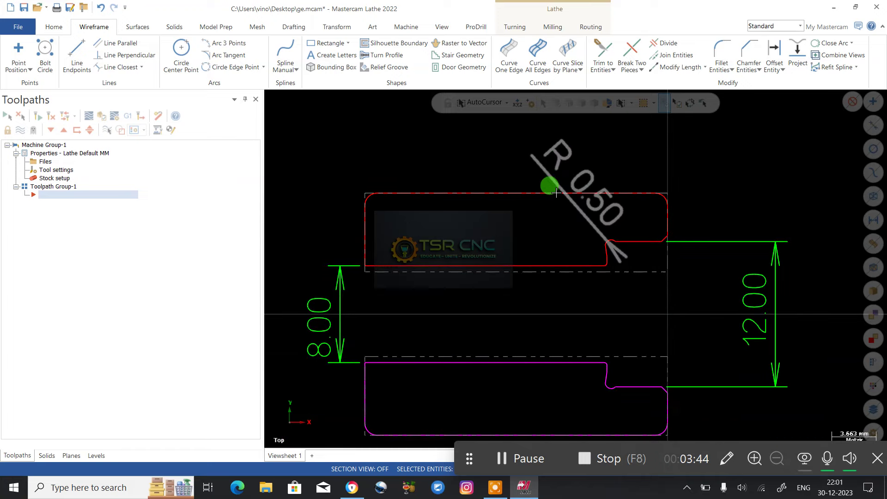
{"action": "left_click", "coordinate": [568, 147]}
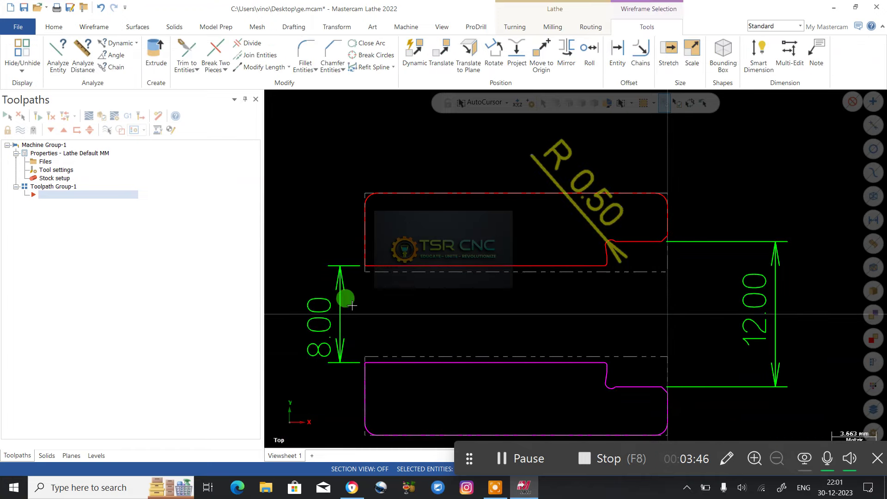
{"action": "key", "text": "Delete"}
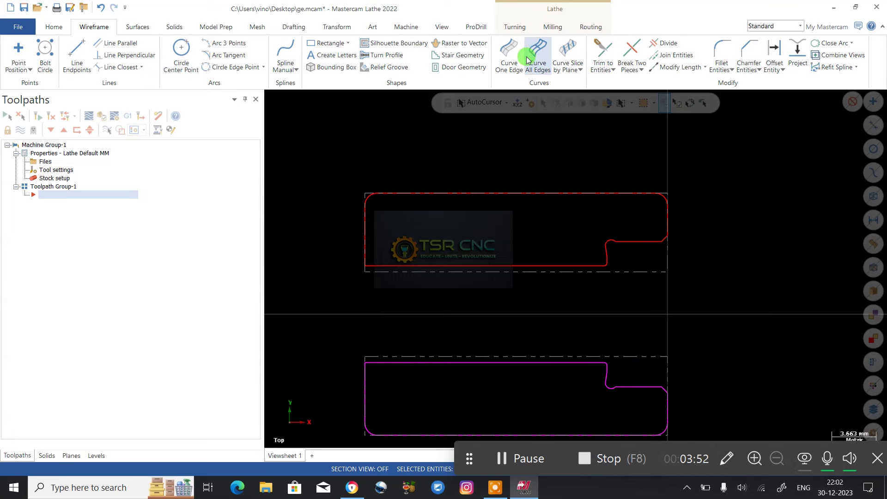
Create a Lathe Rough toolpath with a partial chain along the upper bore profile, from the front chamfer through the undercut to the 8 mm bore line
{"action": "left_click", "coordinate": [522, 29]}
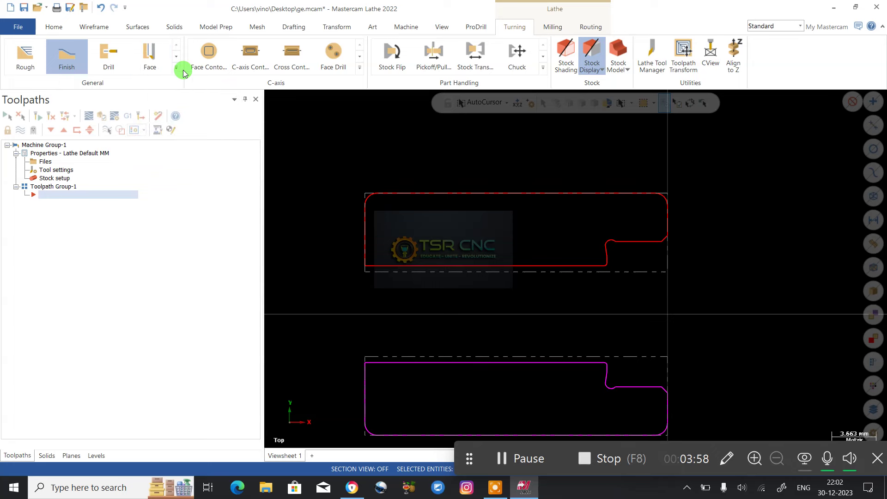
{"action": "left_click", "coordinate": [67, 57]}
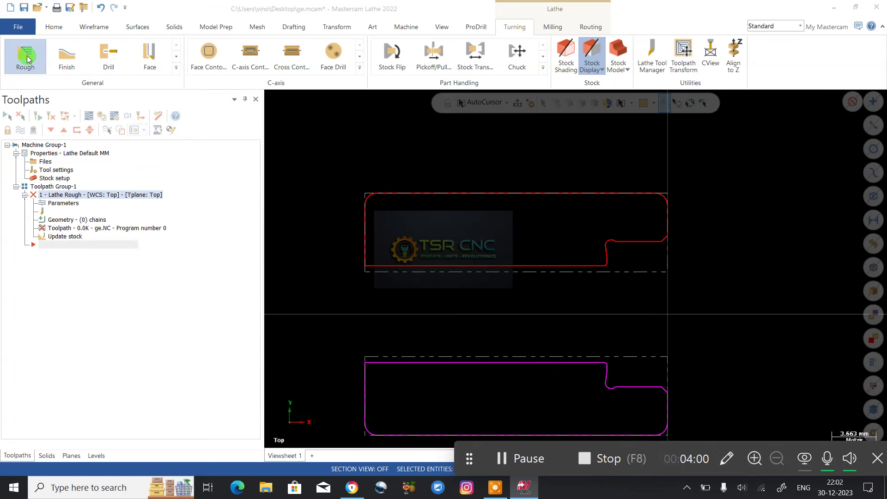
{"action": "left_click", "coordinate": [544, 220]}
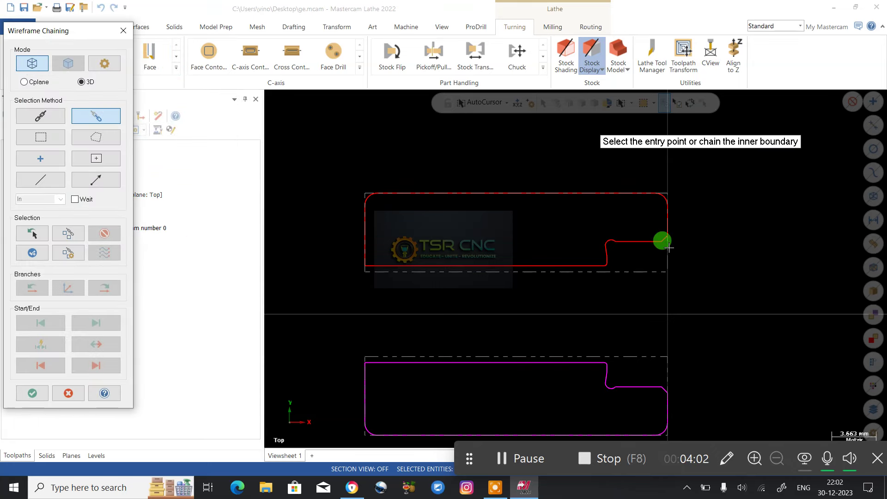
{"action": "scroll", "coordinate": [661, 240], "scroll_direction": "up", "scroll_amount": 5}
{"action": "left_click", "coordinate": [672, 234]}
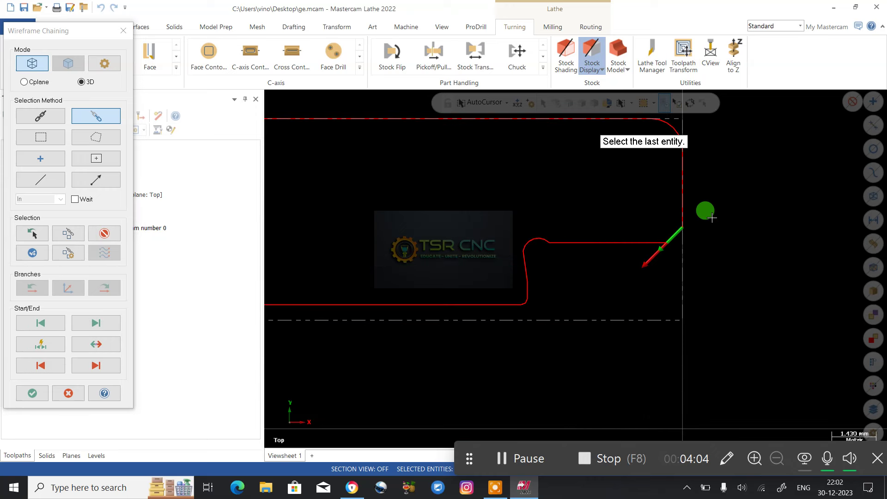
{"action": "scroll", "coordinate": [751, 213], "scroll_direction": "down", "scroll_amount": 3}
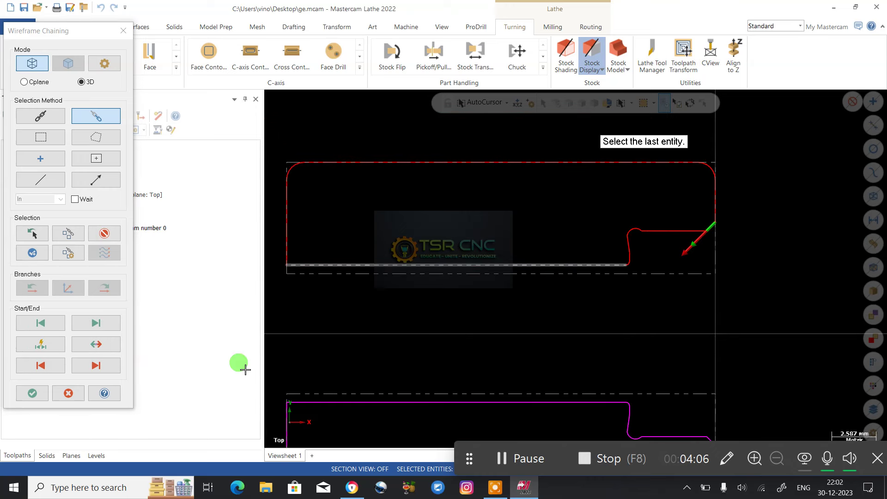
{"action": "left_click", "coordinate": [332, 267]}
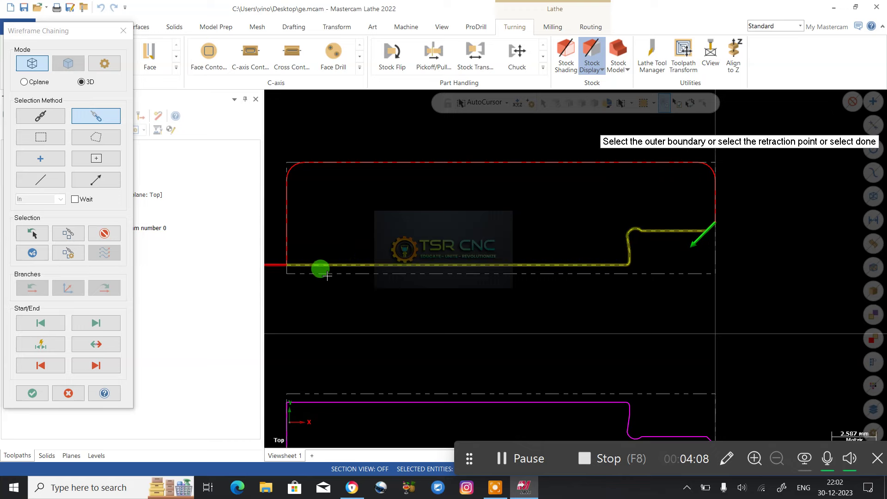
{"action": "left_click", "coordinate": [31, 393]}
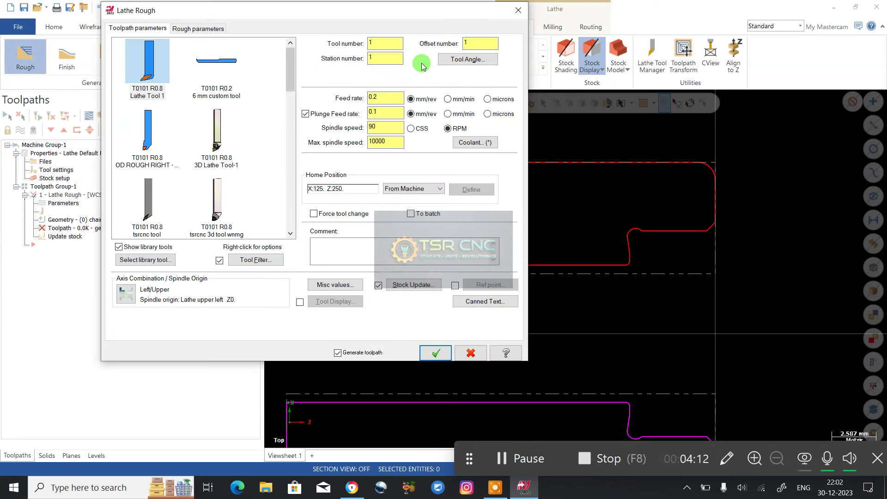
Browse the lathe tool library for internal boring bars and open the insert definition of T7171 R0.4, ID ROUGH MIN. 16. DIA. - 80 DEG
{"action": "left_click_drag", "start_coordinate": [432, 14], "coordinate": [500, 16]}
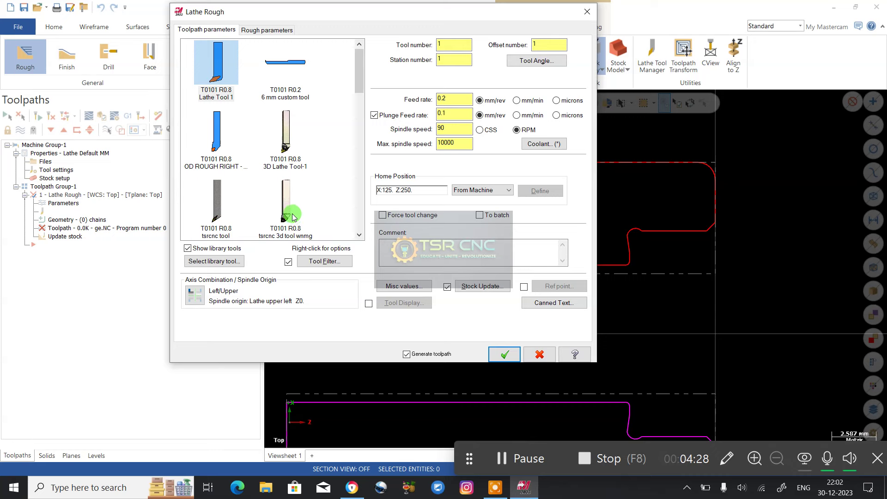
{"action": "mouse_move", "coordinate": [292, 211]}
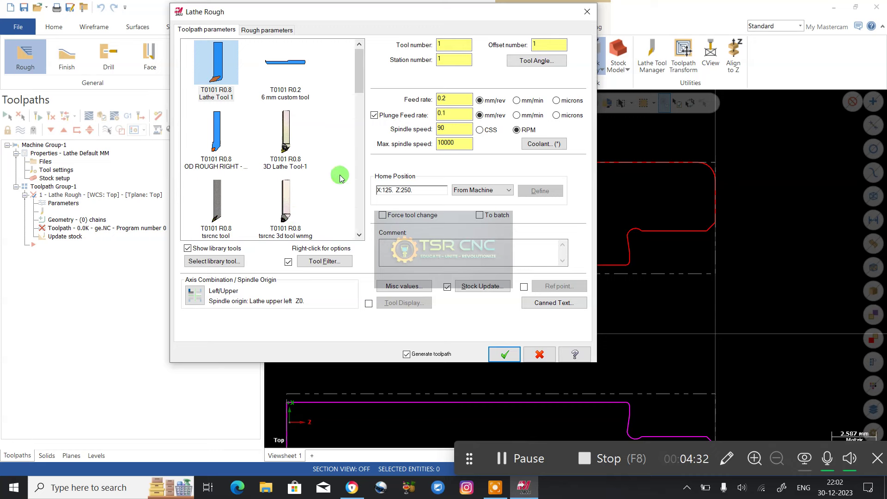
{"action": "mouse_move", "coordinate": [317, 190]}
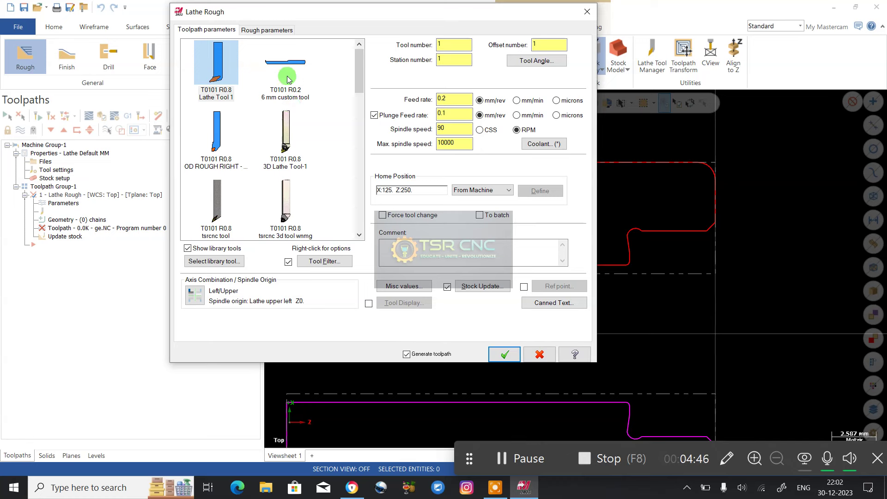
{"action": "mouse_move", "coordinate": [287, 80]}
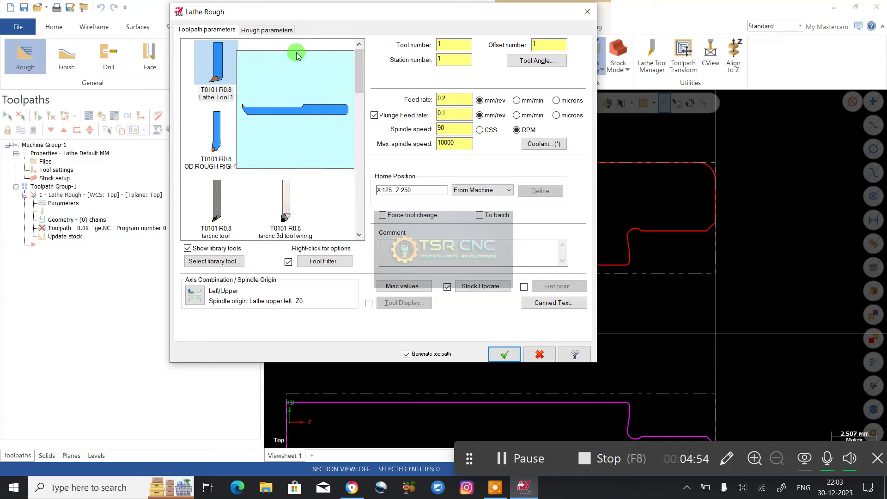
{"action": "scroll", "coordinate": [282, 124], "scroll_direction": "down", "scroll_amount": 10}
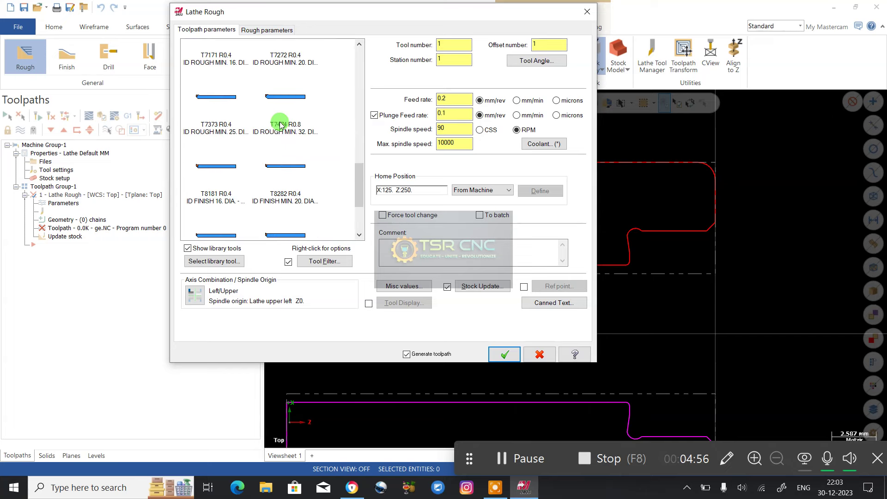
{"action": "scroll", "coordinate": [280, 125], "scroll_direction": "up", "scroll_amount": 3}
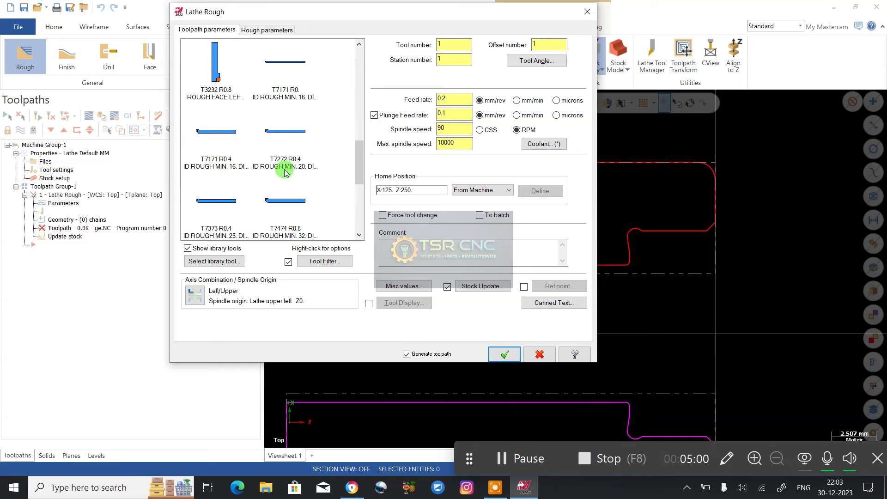
{"action": "scroll", "coordinate": [358, 160], "scroll_direction": "down", "scroll_amount": 1}
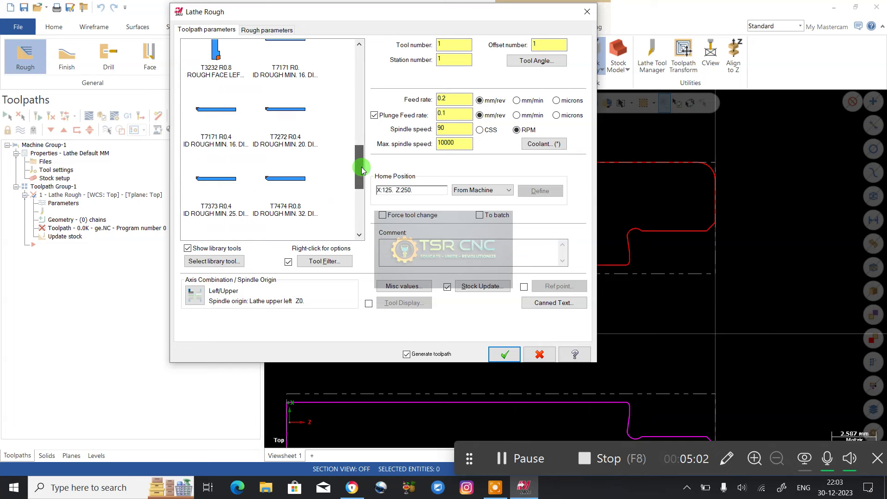
{"action": "left_click", "coordinate": [235, 139]}
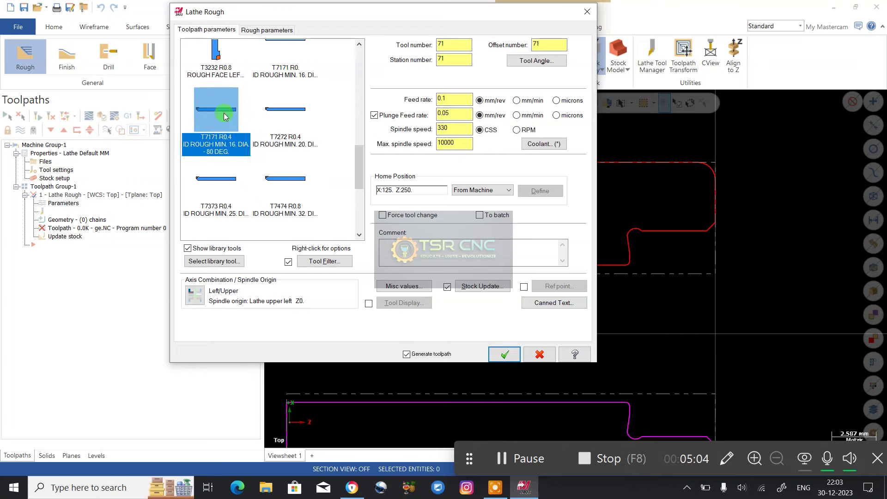
{"action": "double_click", "coordinate": [235, 141]}
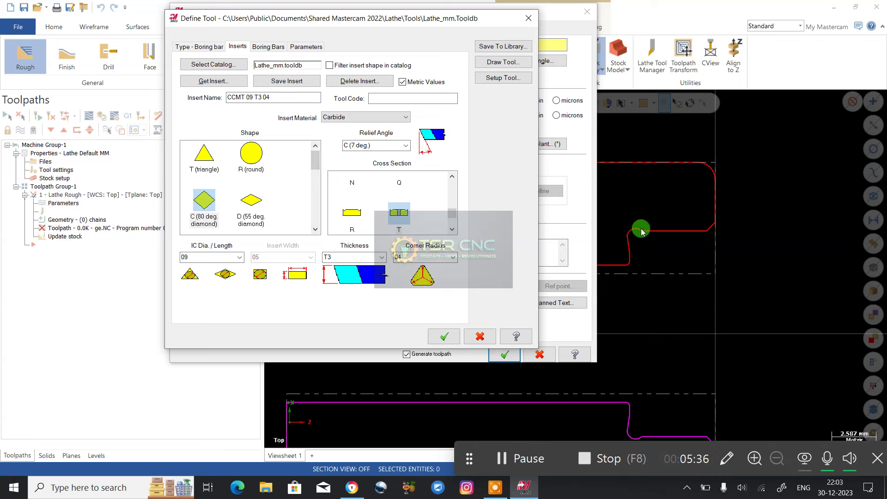
Check the GQ_R boring bar drawing in the browser against the insert shapes in the tool definition, and close the definition
{"action": "left_click", "coordinate": [358, 484]}
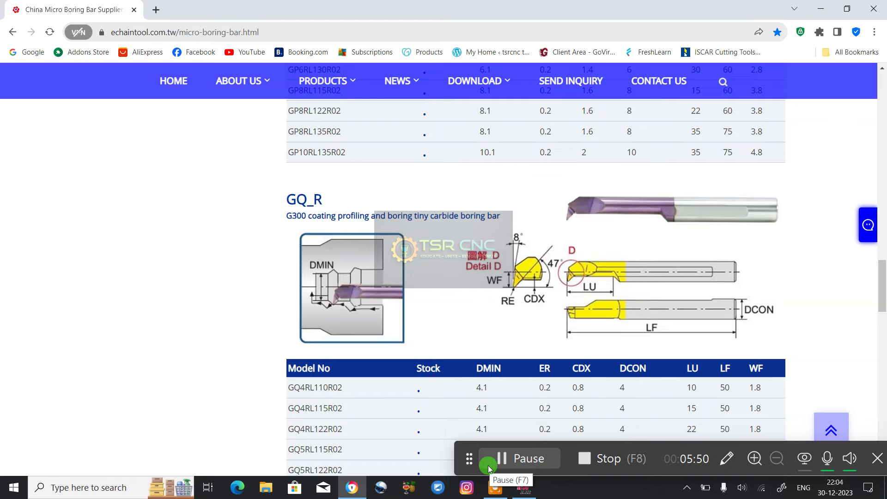
{"action": "left_click", "coordinate": [542, 489]}
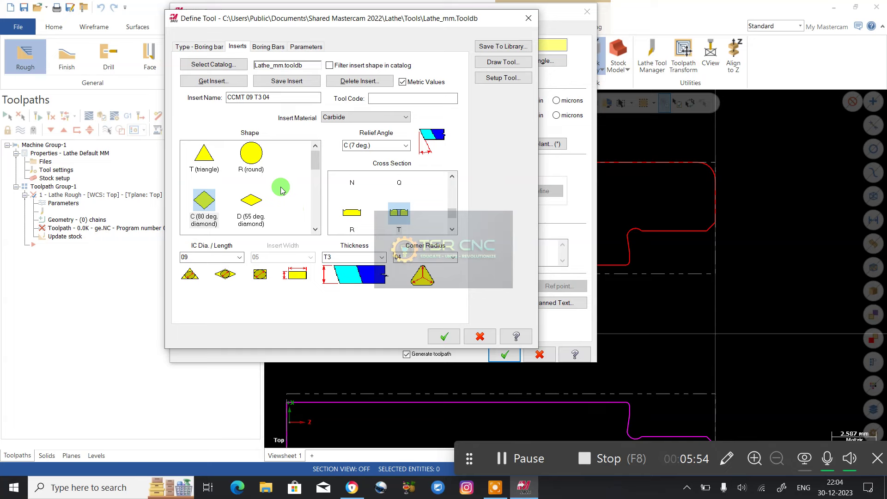
{"action": "scroll", "coordinate": [265, 191], "scroll_direction": "down", "scroll_amount": 3}
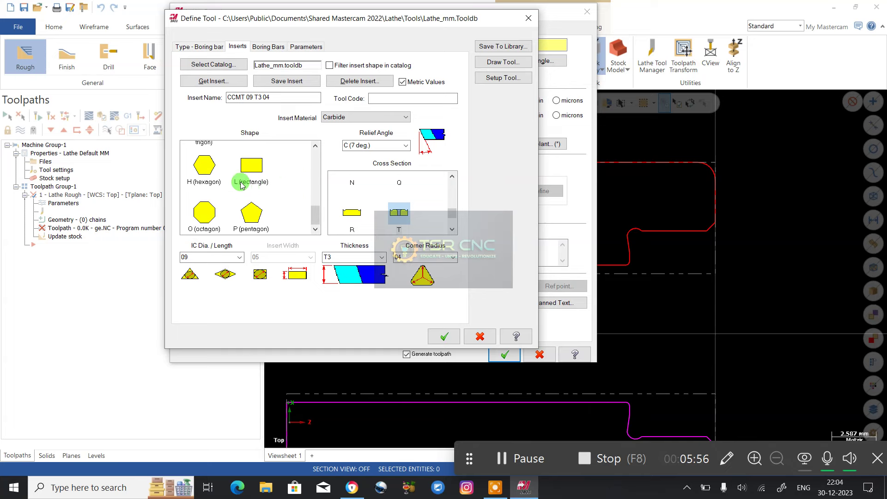
{"action": "scroll", "coordinate": [268, 189], "scroll_direction": "up", "scroll_amount": 3}
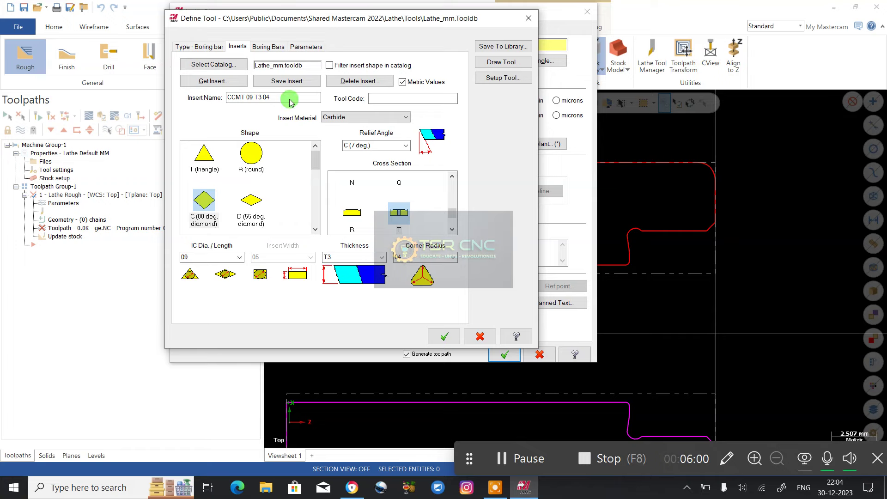
{"action": "left_click", "coordinate": [529, 18]}
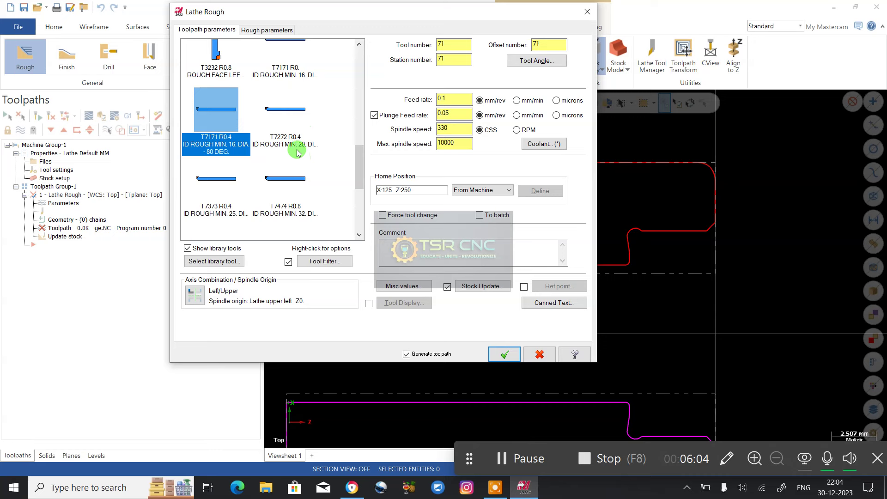
Close the Lathe Rough setup and discard the rough operation instead of keeping it
{"action": "scroll", "coordinate": [296, 143], "scroll_direction": "up", "scroll_amount": 5}
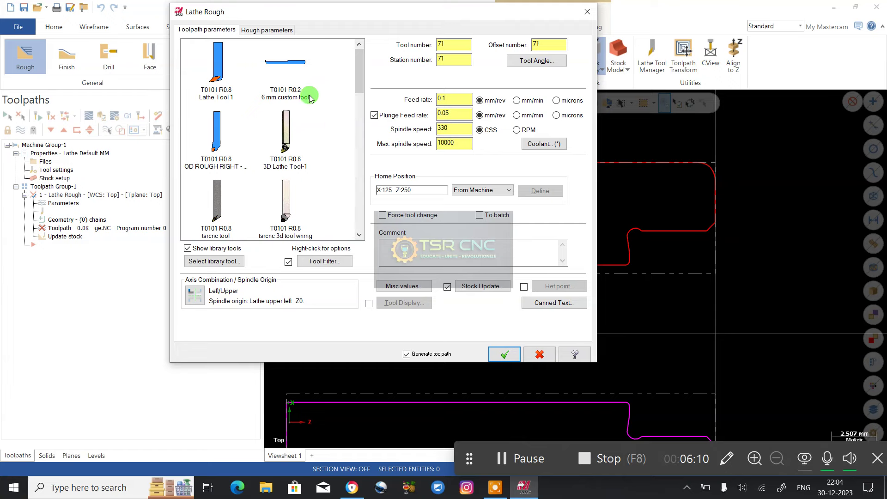
{"action": "left_click", "coordinate": [585, 13]}
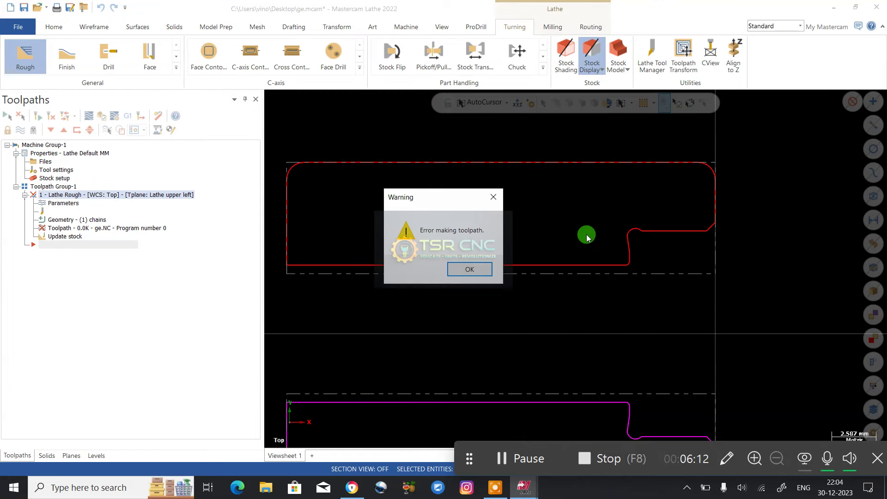
{"action": "left_click", "coordinate": [480, 273]}
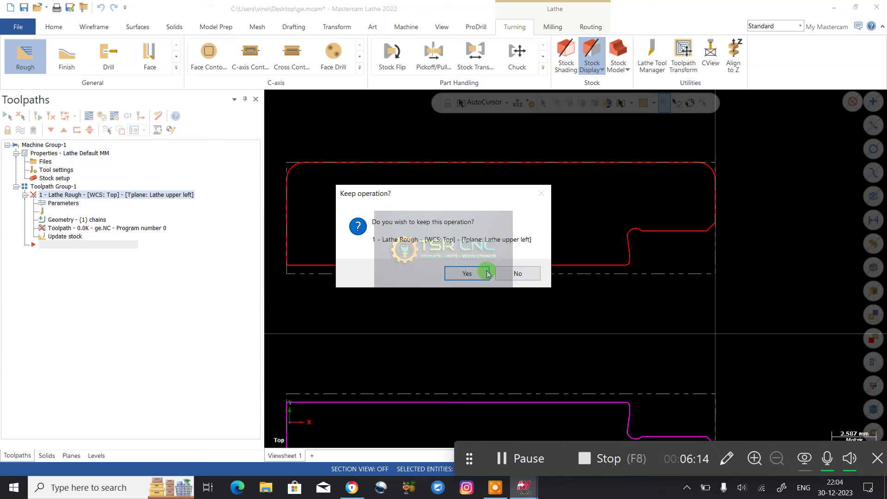
{"action": "left_click", "coordinate": [517, 274]}
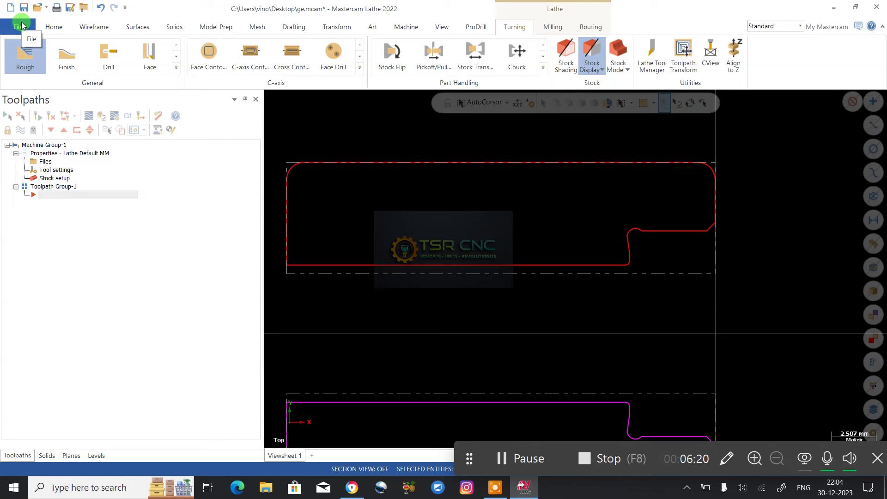
Start a new part file and save the changes to ge.mcam
{"action": "left_click", "coordinate": [20, 26]}
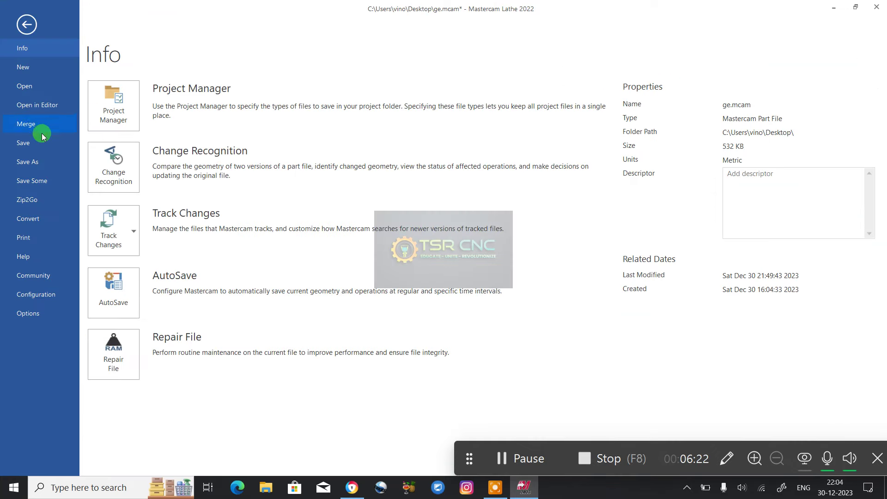
{"action": "left_click", "coordinate": [26, 24]}
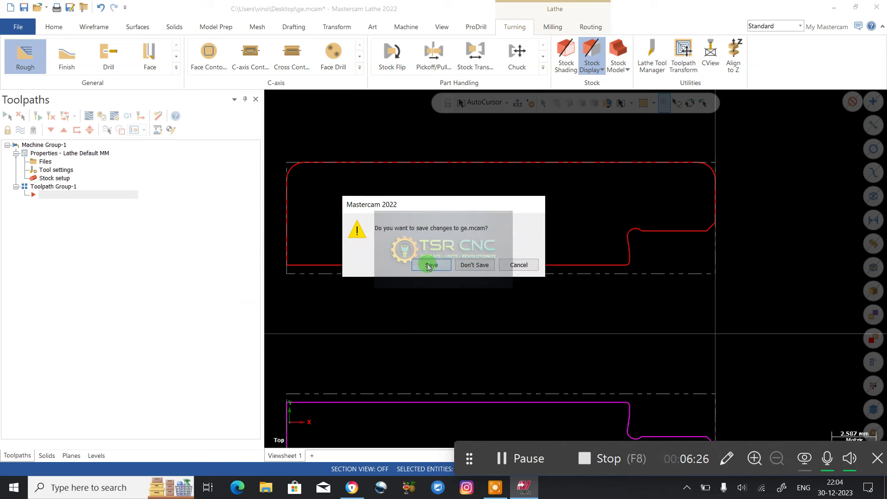
{"action": "left_click", "coordinate": [430, 265]}
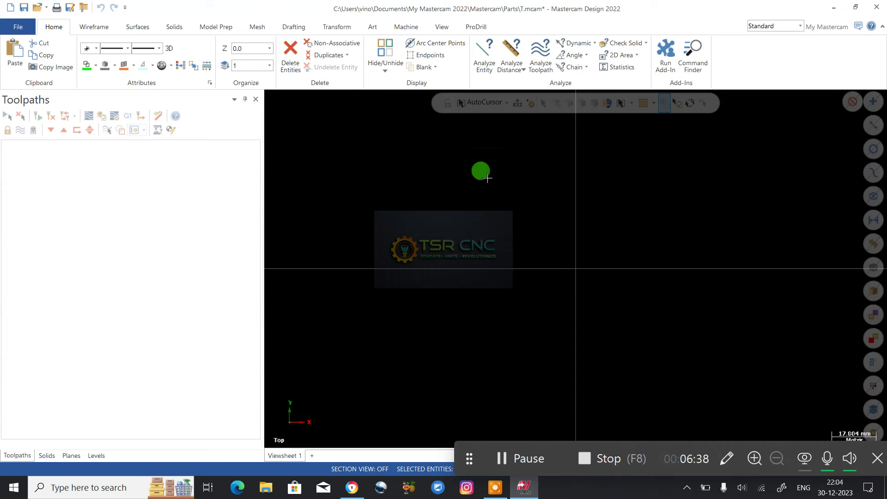
Add a default lathe machine group to the new, empty part
{"action": "left_click", "coordinate": [408, 27]}
{"action": "left_click", "coordinate": [38, 59]}
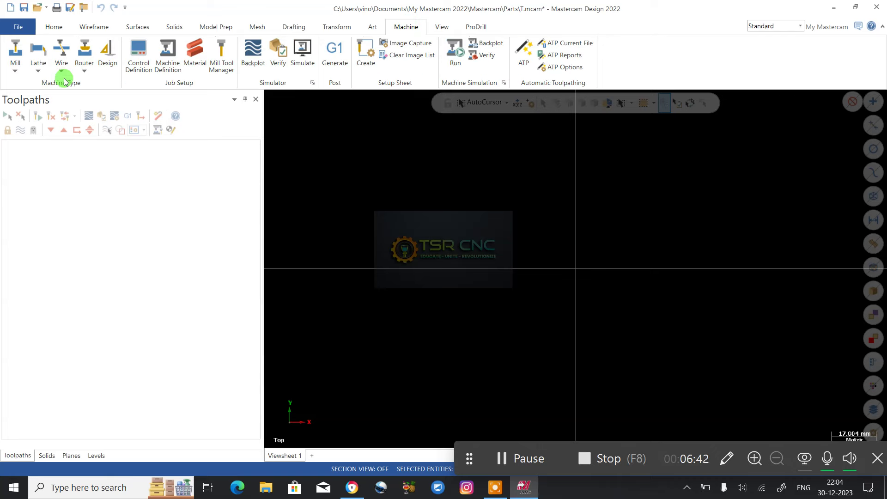
{"action": "left_click", "coordinate": [64, 82]}
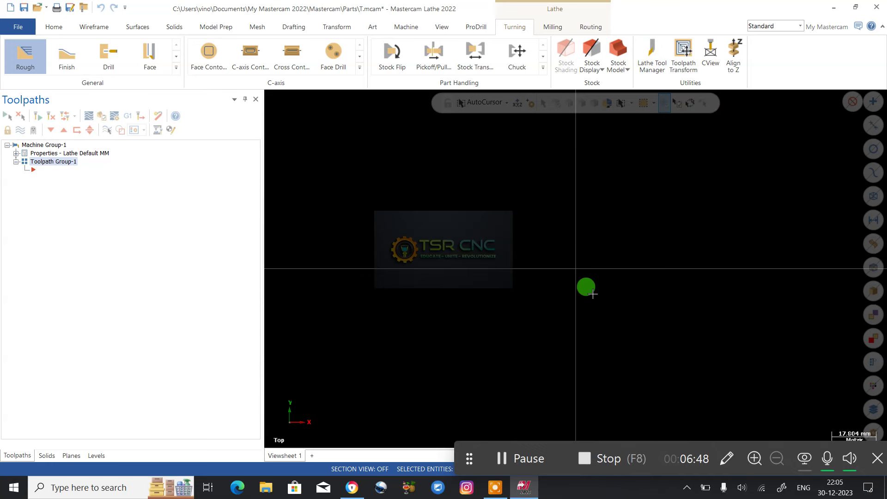
{"action": "scroll", "coordinate": [520, 259], "scroll_direction": "down", "scroll_amount": 1}
{"action": "scroll", "coordinate": [587, 259], "scroll_direction": "up", "scroll_amount": 3}
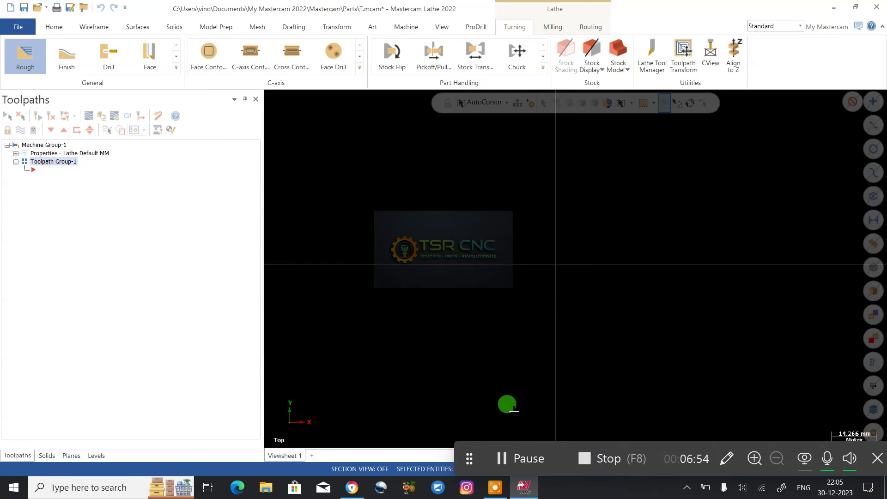
Switch to the browser, search for "iscar turning tool model" in a new tab and open the ISCAR ISO-Turning catalog
{"action": "left_click", "coordinate": [352, 488]}
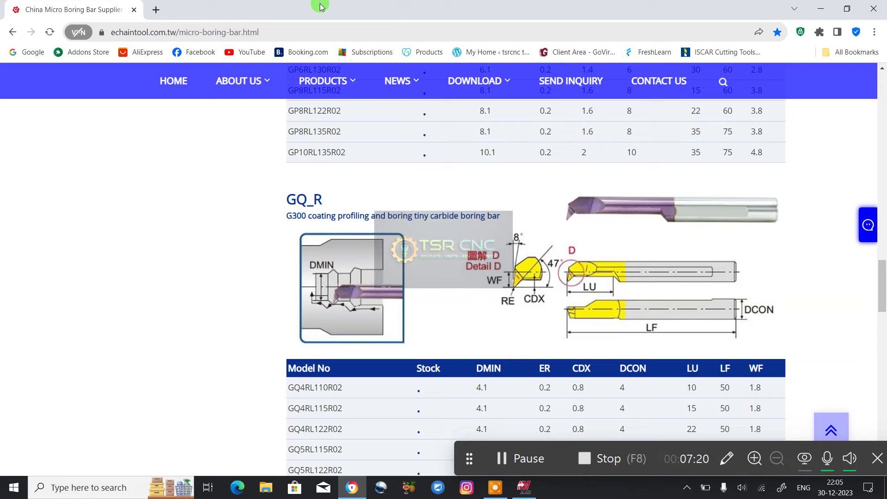
{"action": "left_click", "coordinate": [156, 10]}
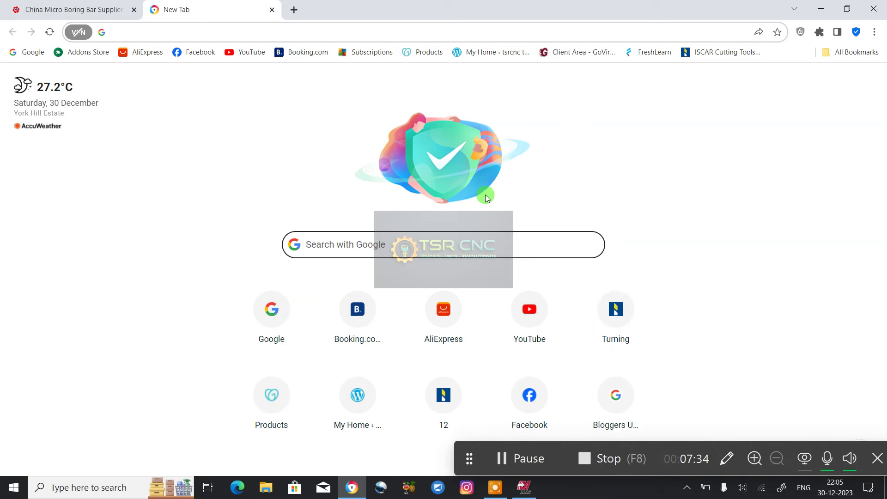
{"action": "left_click", "coordinate": [466, 244]}
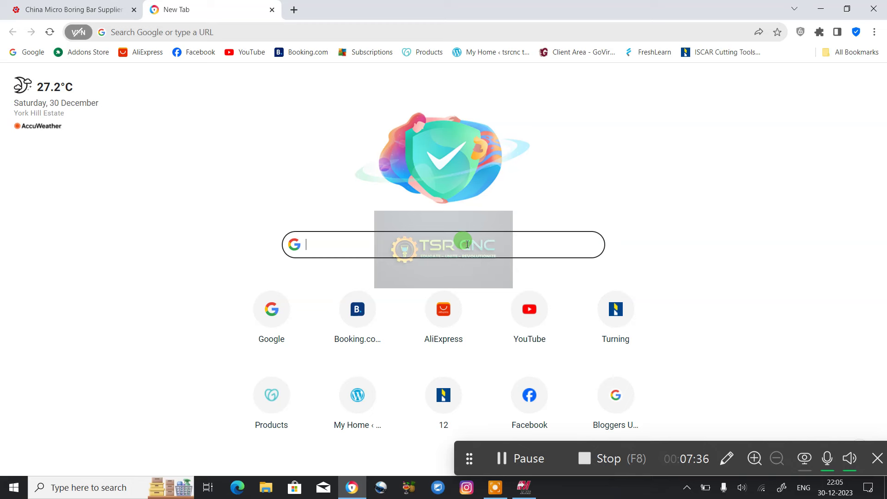
{"action": "type", "text": "isc"}
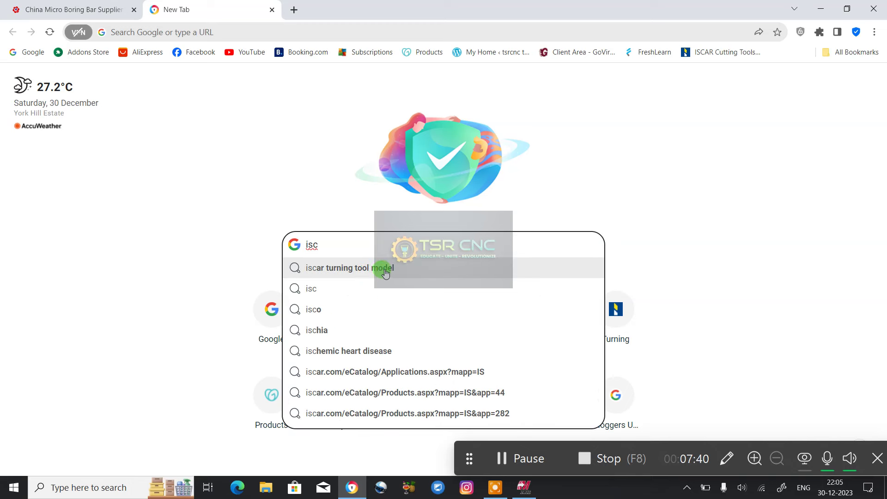
{"action": "left_click", "coordinate": [385, 272]}
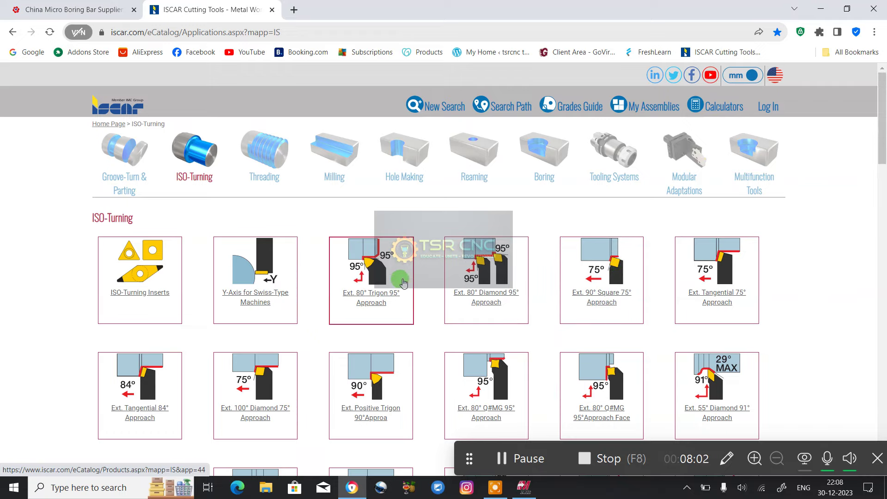
Find the Int. 35° Diamond 93° Approach application and open the A-SVUNR/L boring bar family down to its designation table
{"action": "scroll", "coordinate": [403, 282], "scroll_direction": "down", "scroll_amount": 20}
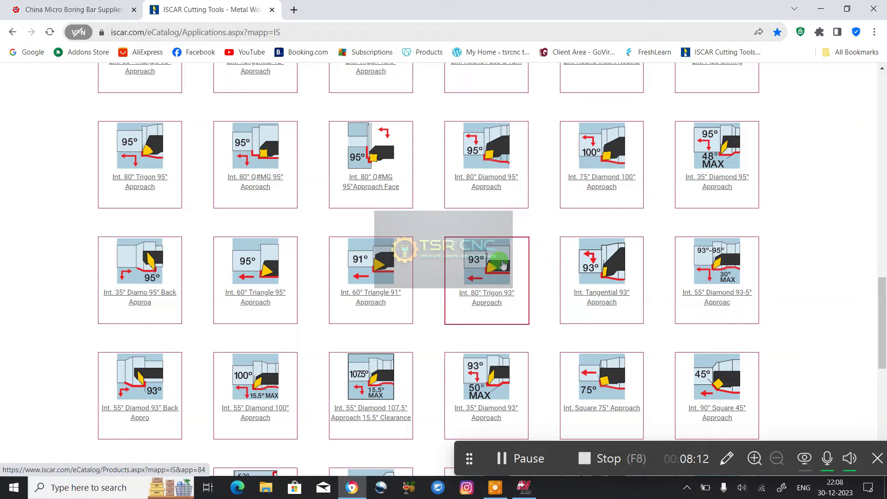
{"action": "scroll", "coordinate": [503, 264], "scroll_direction": "up", "scroll_amount": 10}
{"action": "scroll", "coordinate": [498, 264], "scroll_direction": "down", "scroll_amount": 15}
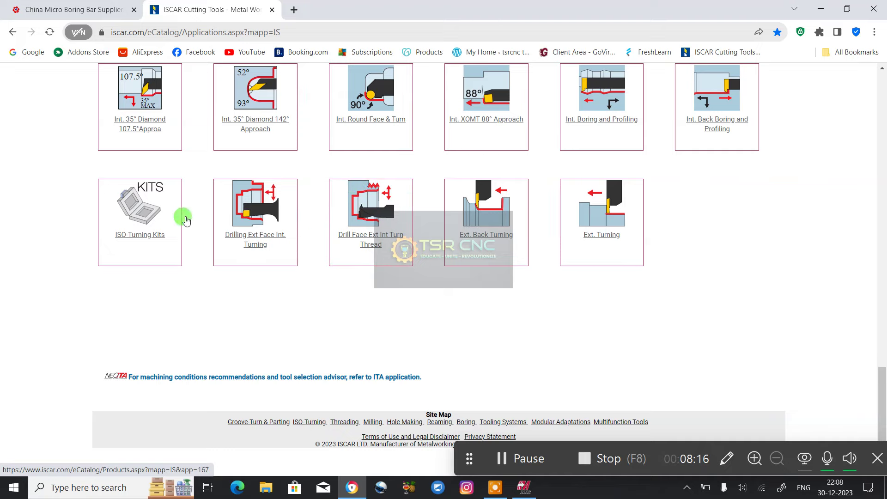
{"action": "scroll", "coordinate": [455, 307], "scroll_direction": "up", "scroll_amount": 6}
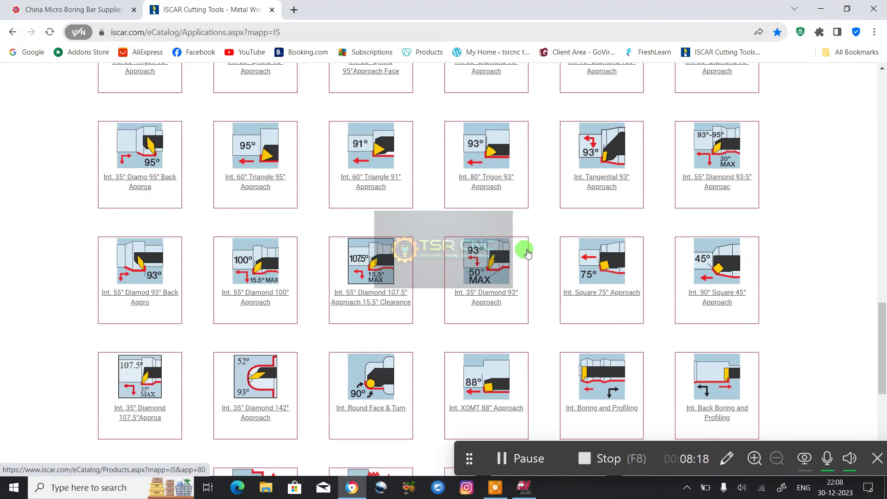
{"action": "left_click", "coordinate": [483, 262]}
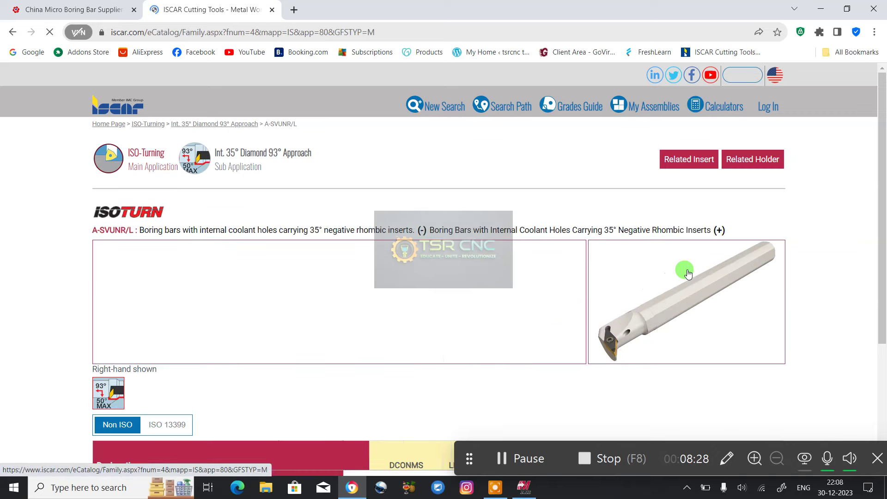
{"action": "scroll", "coordinate": [584, 231], "scroll_direction": "down", "scroll_amount": 4}
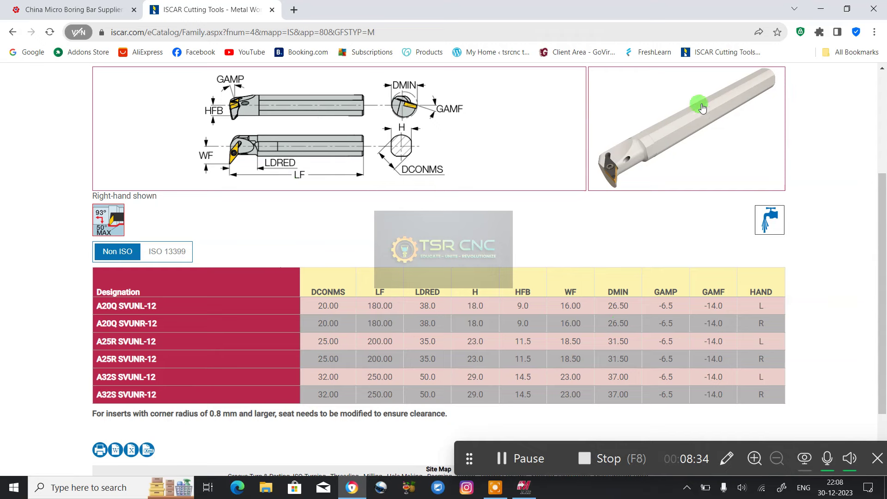
{"action": "scroll", "coordinate": [670, 130], "scroll_direction": "down", "scroll_amount": 2}
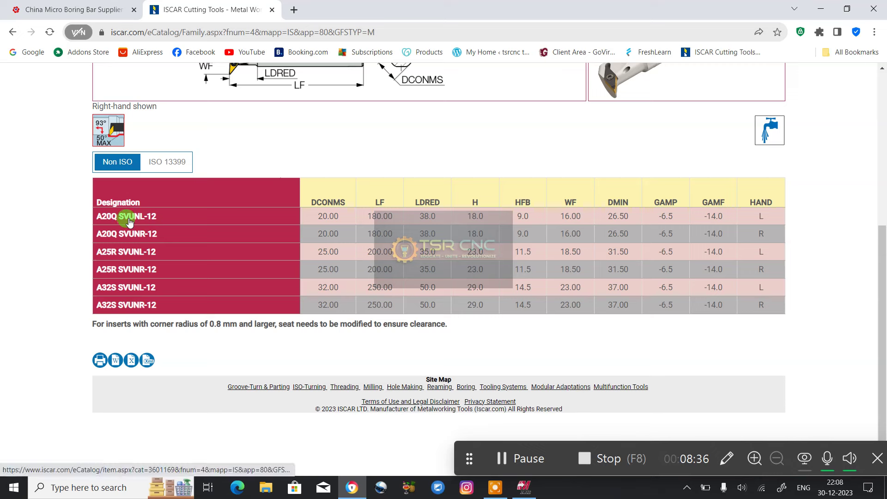
Open the A25R SVUNR-12 boring bar's item page, inspect its 2D and 3D representations, and download the light 3D model
{"action": "left_click", "coordinate": [130, 270]}
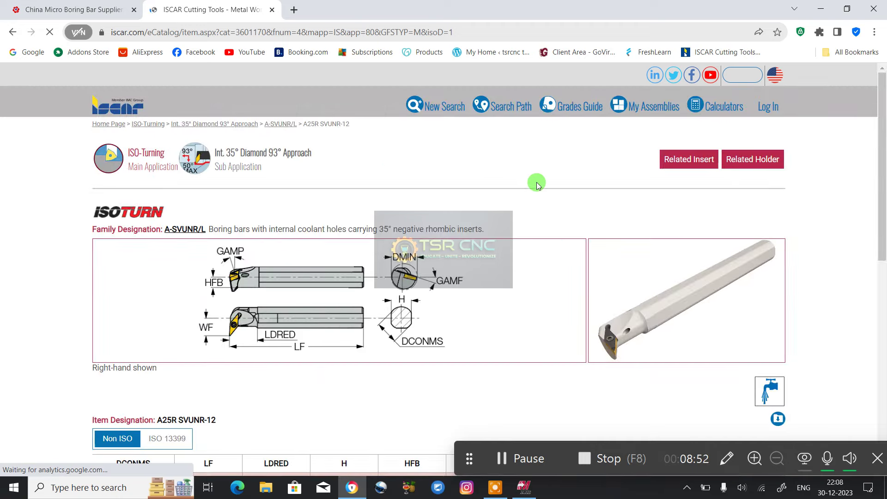
{"action": "scroll", "coordinate": [541, 181], "scroll_direction": "down", "scroll_amount": 6}
{"action": "scroll", "coordinate": [549, 162], "scroll_direction": "down", "scroll_amount": 5}
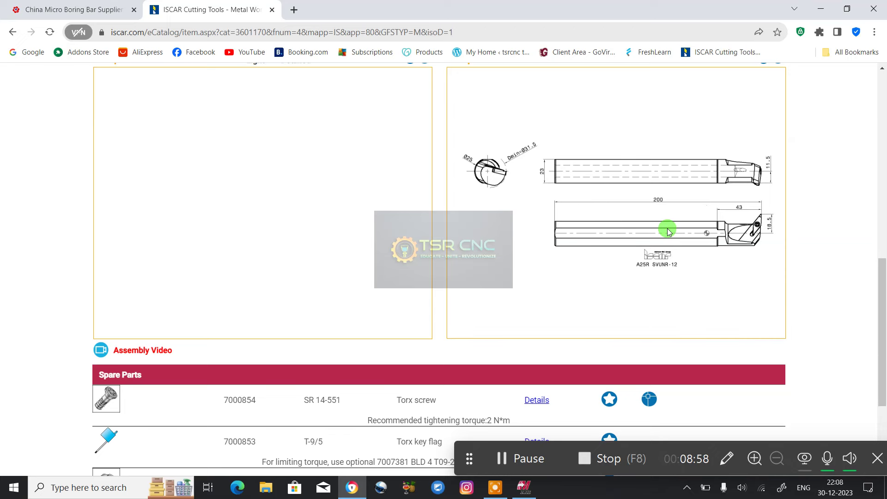
{"action": "scroll", "coordinate": [668, 231], "scroll_direction": "up", "scroll_amount": 1}
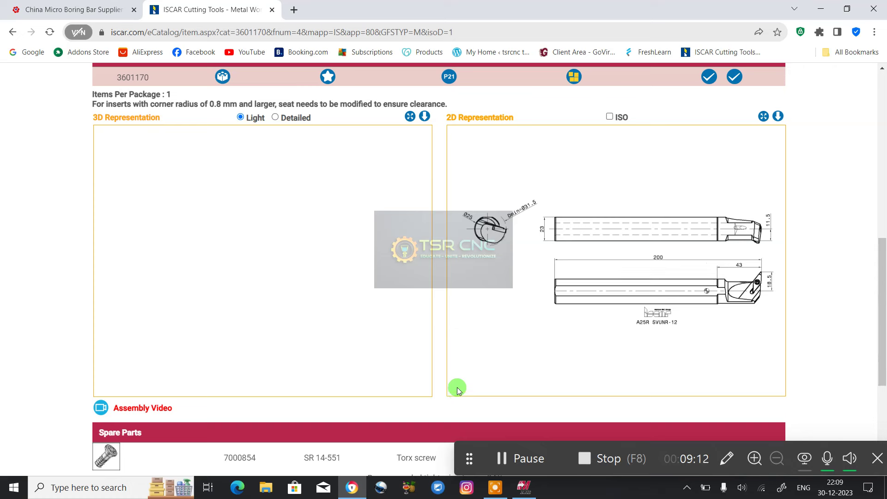
{"action": "scroll", "coordinate": [259, 288], "scroll_direction": "up", "scroll_amount": 3}
{"action": "scroll", "coordinate": [287, 195], "scroll_direction": "down", "scroll_amount": 3}
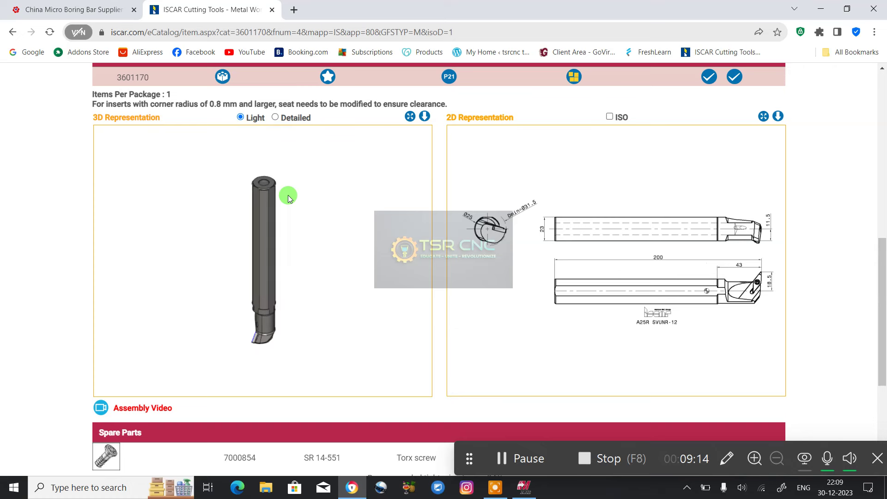
{"action": "left_click_drag", "start_coordinate": [255, 284], "coordinate": [305, 293]}
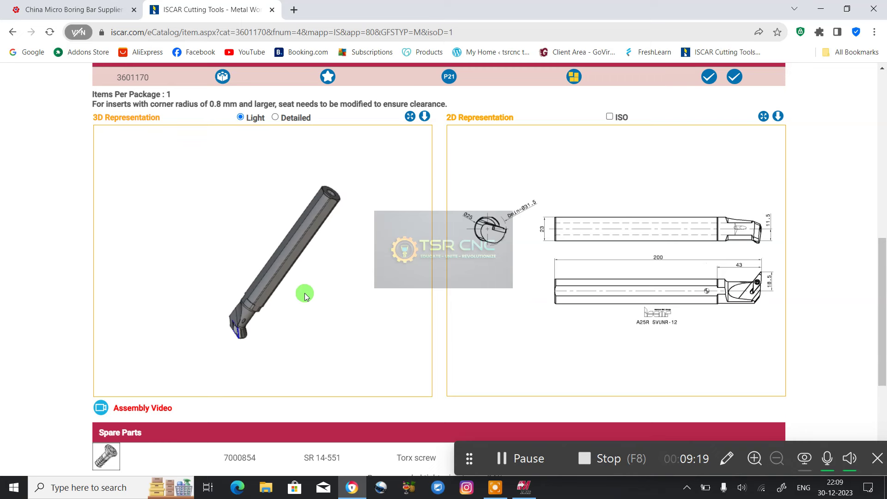
{"action": "left_click", "coordinate": [424, 116]}
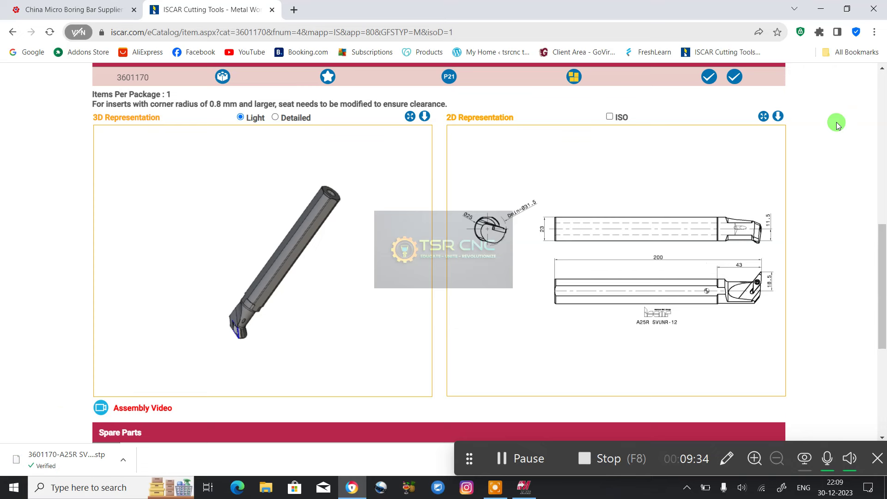
Return to the open micro boring bar catalog page and examine the GQ_R profiling bar's drawing and edge angles
{"action": "left_click", "coordinate": [293, 10]}
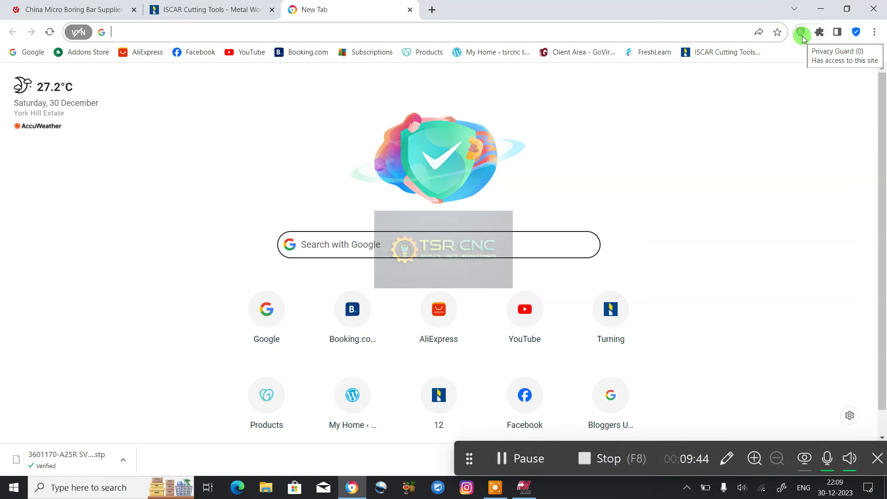
{"action": "left_click", "coordinate": [821, 9]}
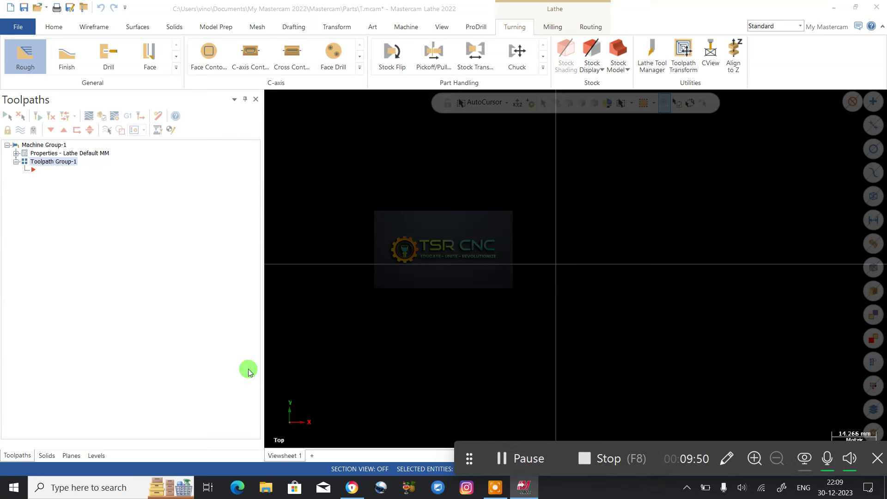
{"action": "left_click", "coordinate": [359, 491]}
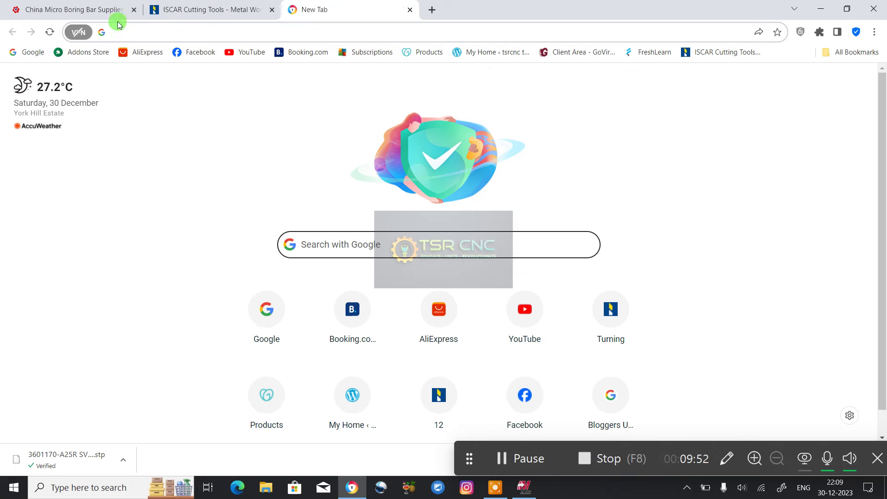
{"action": "left_click", "coordinate": [86, 10]}
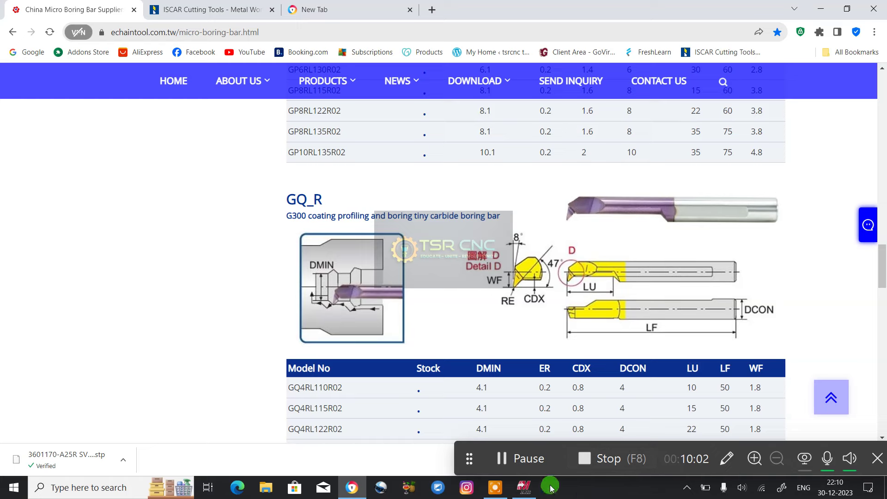
{"action": "left_click", "coordinate": [468, 462]}
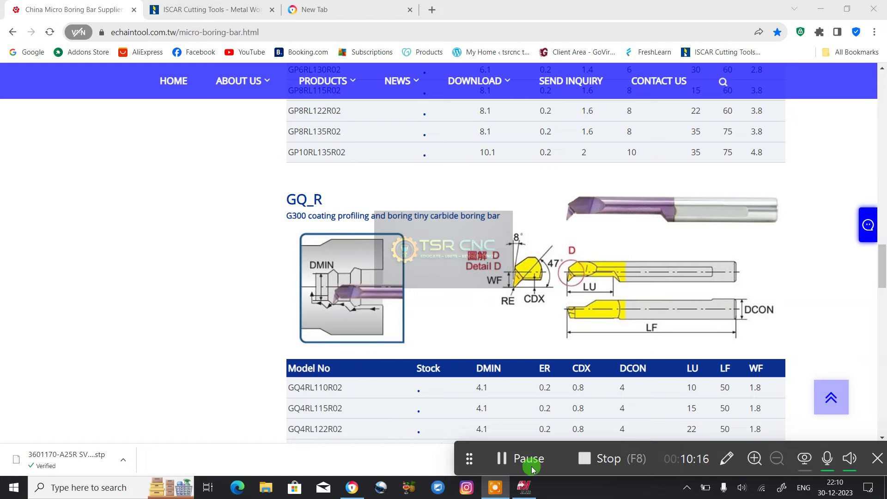
Switch to Mastercam and draw a horizontal line about 65 mm long and a vertical line about 40 mm long from the origin
{"action": "left_click", "coordinate": [523, 488]}
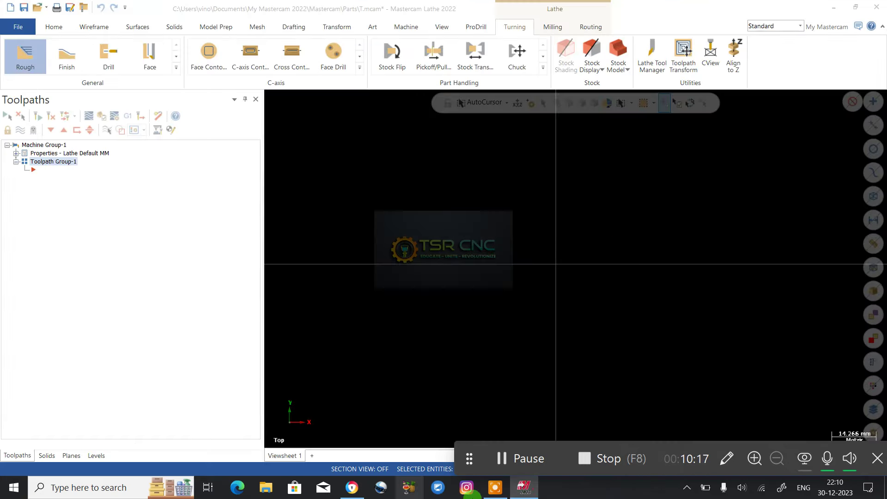
{"action": "left_click", "coordinate": [93, 27]}
{"action": "left_click", "coordinate": [79, 65]}
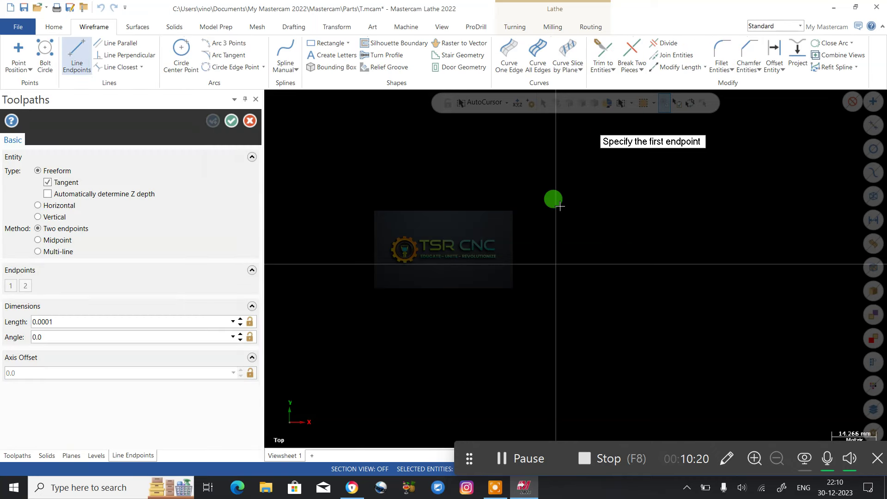
{"action": "left_click", "coordinate": [556, 264]}
{"action": "left_click", "coordinate": [758, 265]}
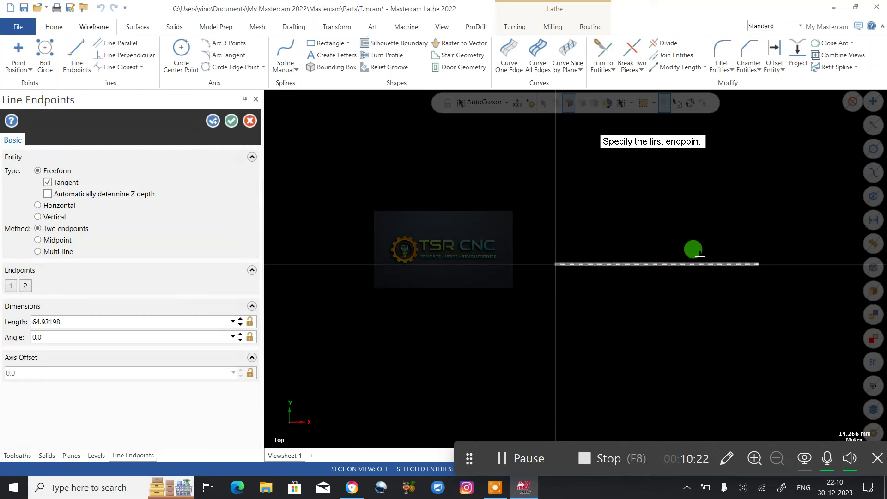
{"action": "left_click", "coordinate": [557, 264]}
{"action": "left_click", "coordinate": [557, 140]}
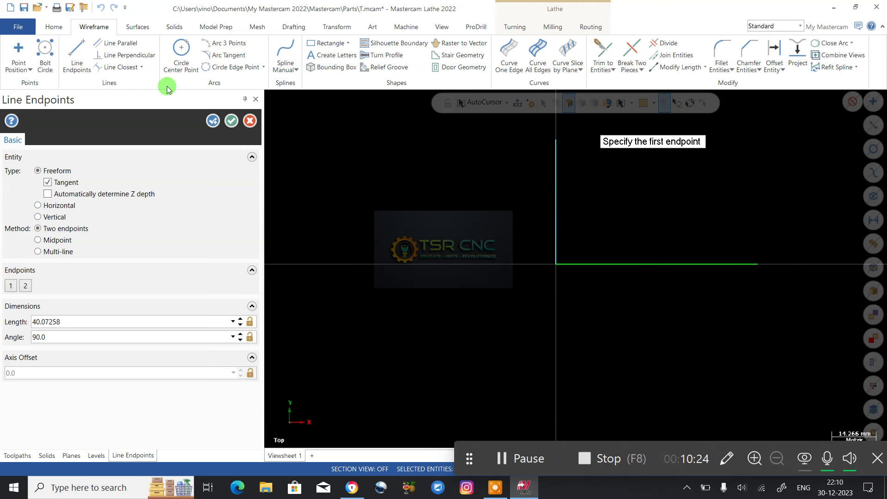
Draw a line about 35 mm long from the origin, with its angle set to 90-8 degrees
{"action": "left_click", "coordinate": [75, 51]}
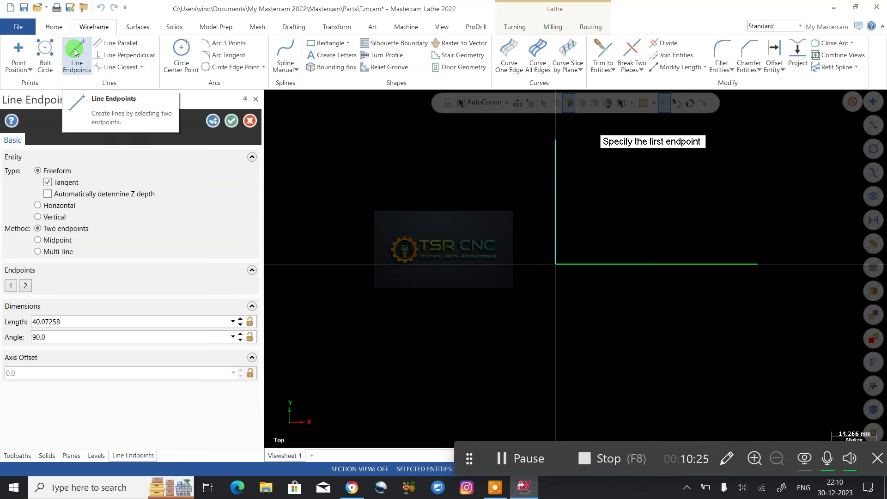
{"action": "left_click", "coordinate": [556, 265]}
{"action": "left_click", "coordinate": [582, 159]}
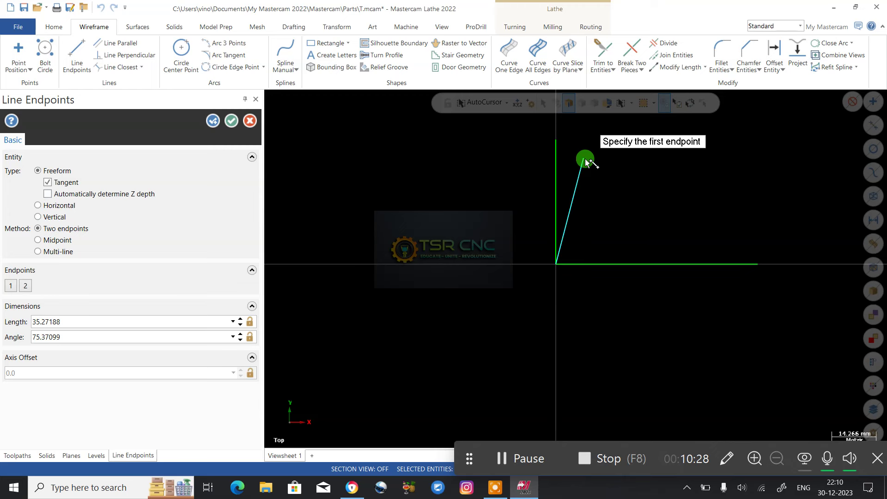
{"action": "left_click", "coordinate": [120, 339]}
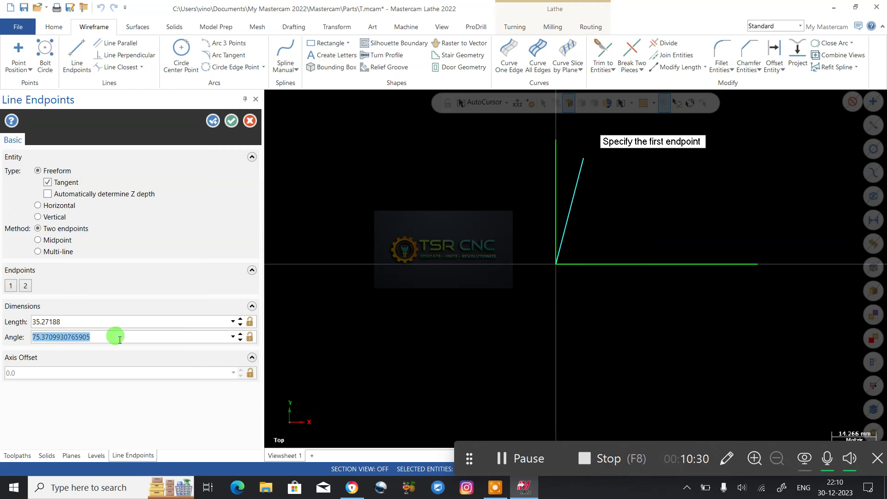
{"action": "type", "text": "90-8"}
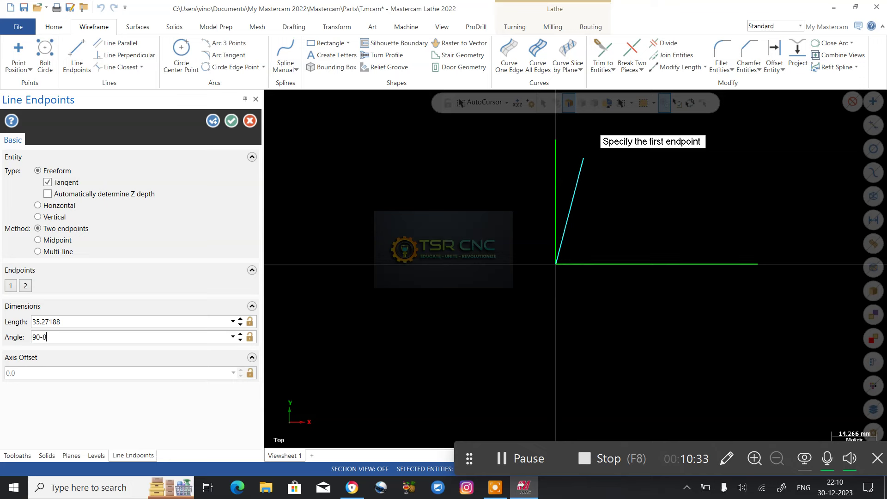
{"action": "key", "text": "Return"}
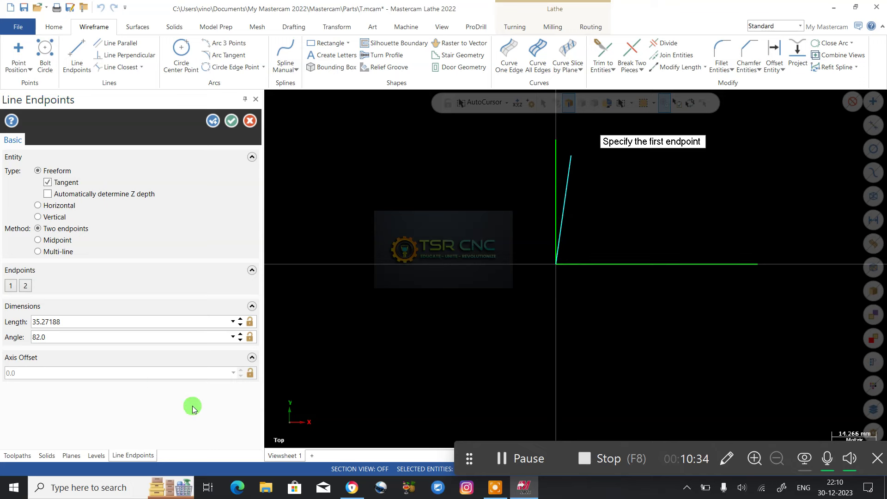
Draw a second slanted line about 48 mm long from the origin at an angle of 47 degrees
{"action": "left_click", "coordinate": [556, 264]}
{"action": "left_click", "coordinate": [690, 203]}
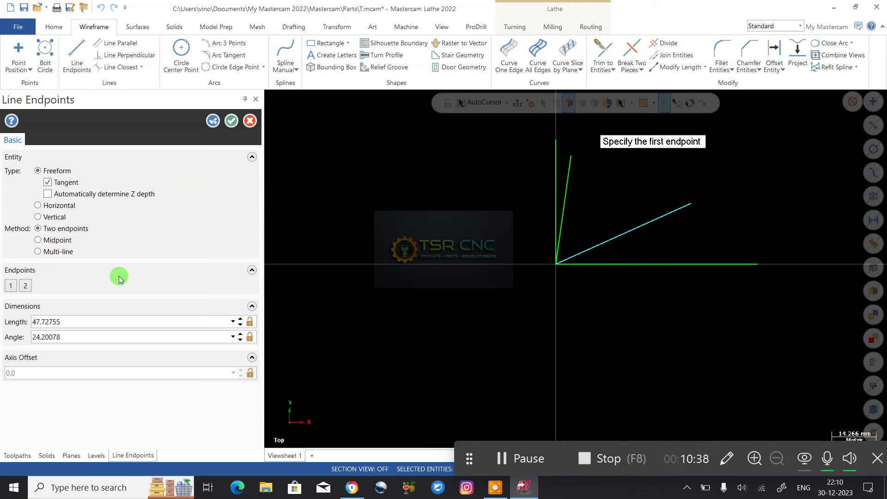
{"action": "left_click", "coordinate": [92, 337]}
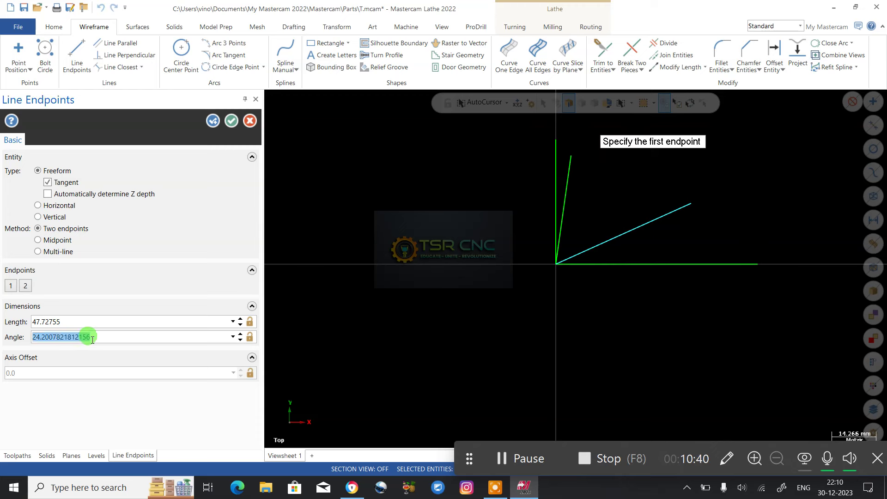
{"action": "type", "text": "47"}
{"action": "key", "text": "Return"}
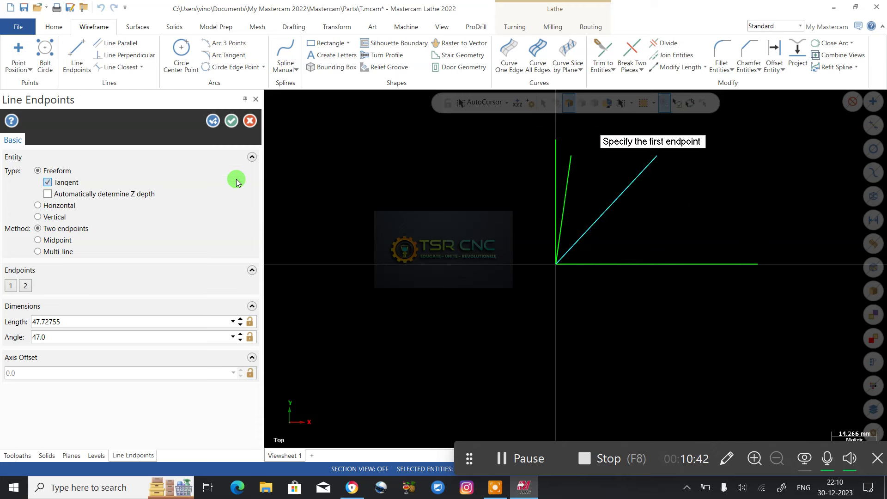
{"action": "left_click", "coordinate": [231, 120]}
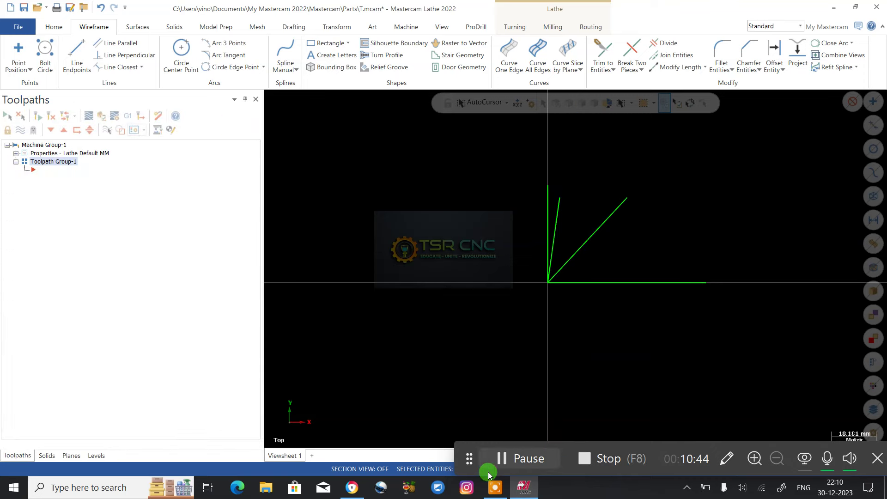
Switch to the browser and check the WF values of the micro boring bars and where WF applies in the GQ_R diagram
{"action": "scroll", "coordinate": [545, 258], "scroll_direction": "down", "scroll_amount": 1}
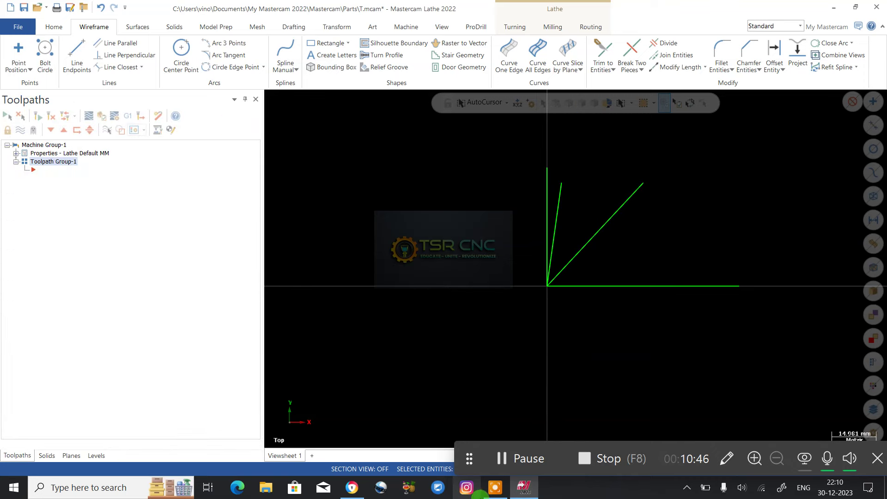
{"action": "left_click", "coordinate": [352, 488]}
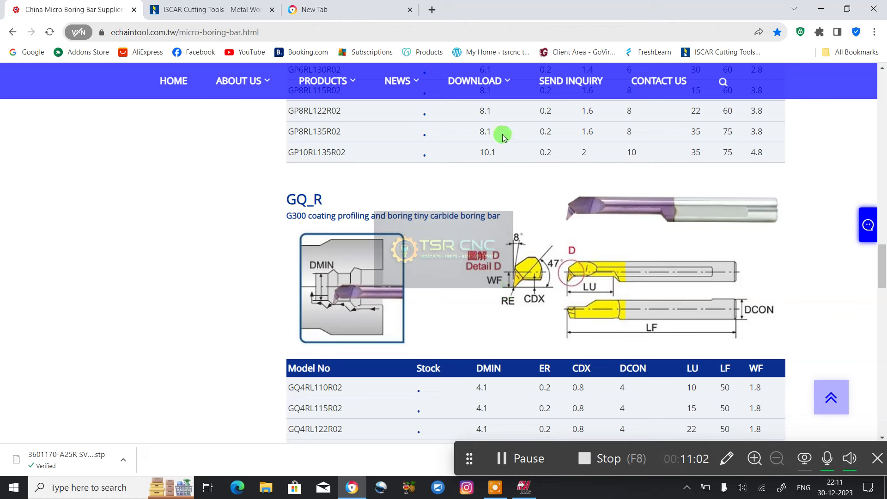
{"action": "scroll", "coordinate": [644, 225], "scroll_direction": "up", "scroll_amount": 3}
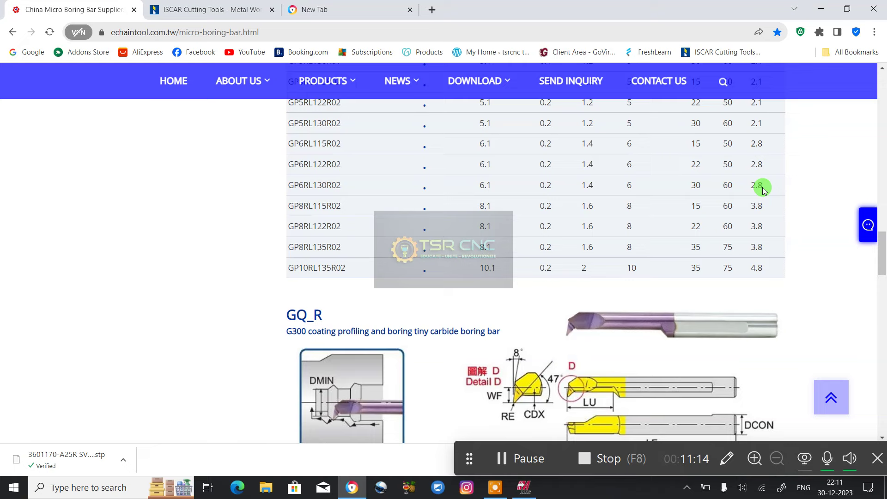
{"action": "scroll", "coordinate": [606, 279], "scroll_direction": "down", "scroll_amount": 1}
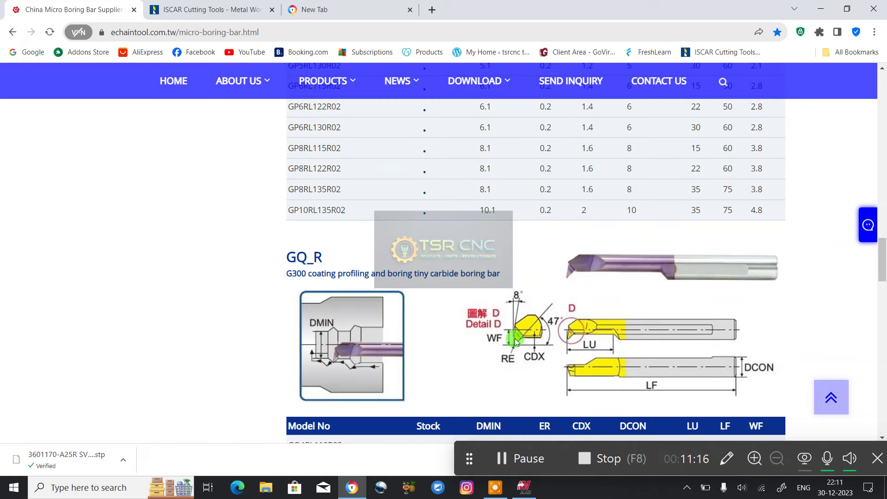
Switch back to Mastercam and create a parallel line offset 2.8 mm above the horizontal line
{"action": "left_click", "coordinate": [524, 487]}
{"action": "left_click", "coordinate": [121, 42]}
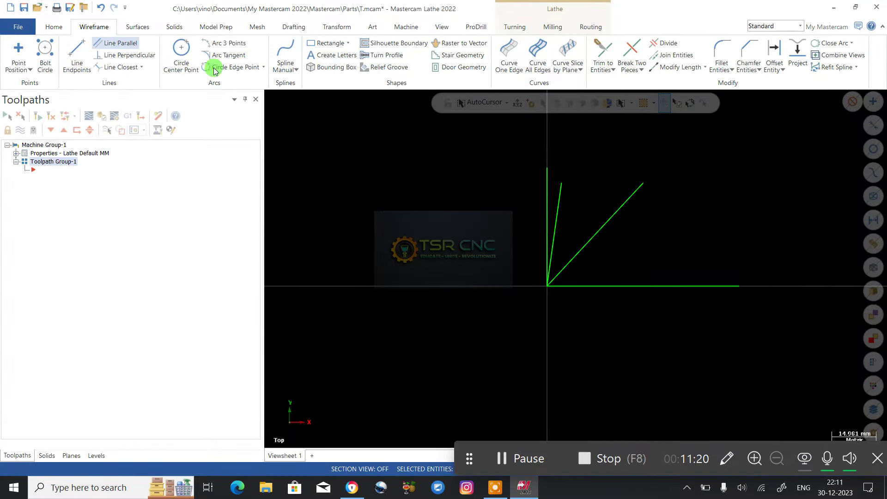
{"action": "left_click", "coordinate": [610, 292]}
{"action": "left_click", "coordinate": [621, 249]}
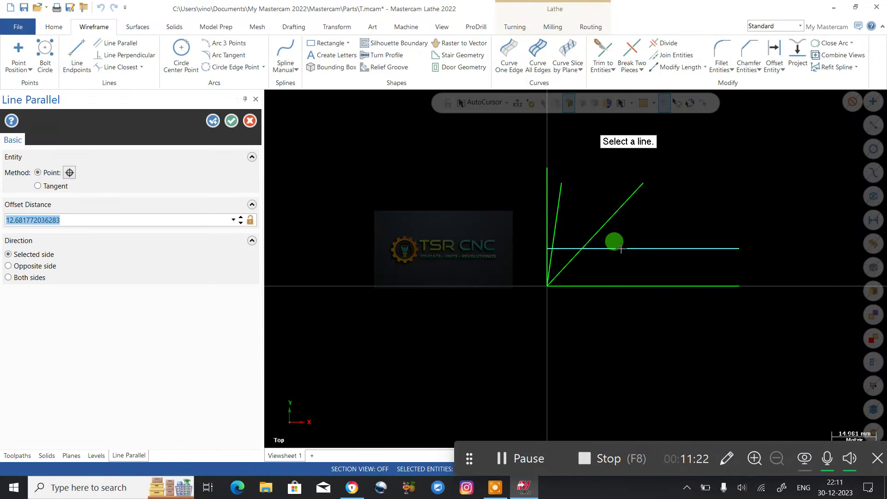
{"action": "type", "text": "2.8"}
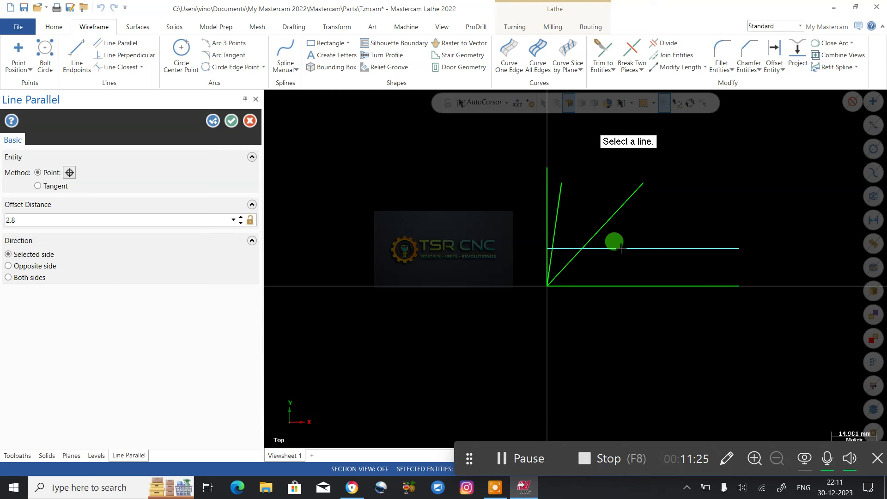
{"action": "key", "text": "Return"}
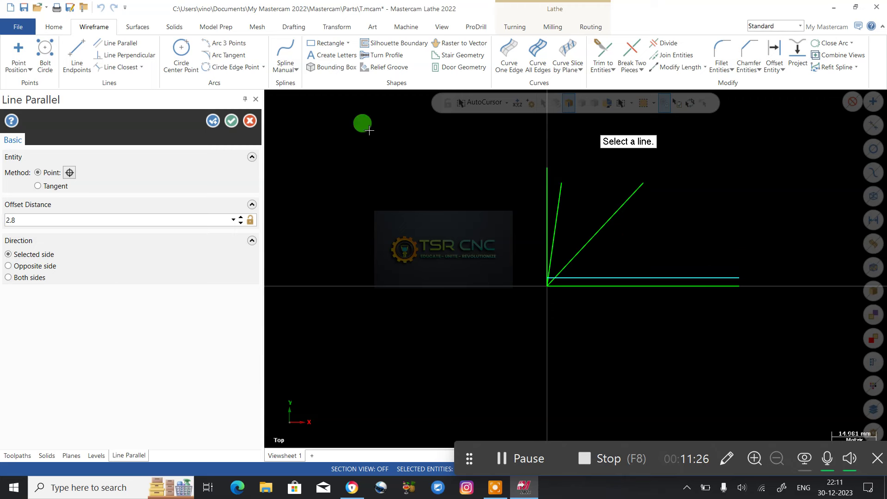
{"action": "left_click", "coordinate": [232, 121]}
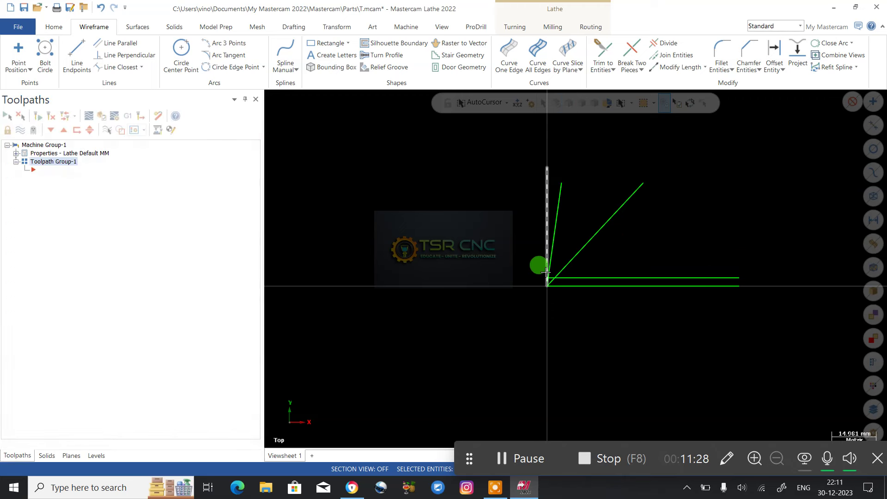
Trim both slanted lines above the parallel line and the parallel line outside them with Divide, leaving a closed insert profile
{"action": "scroll", "coordinate": [540, 264], "scroll_direction": "up", "scroll_amount": 8}
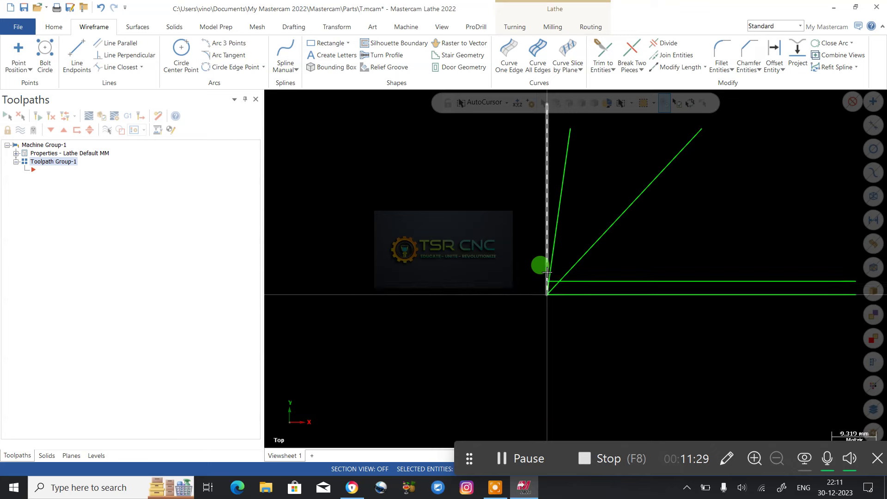
{"action": "left_click", "coordinate": [661, 42]}
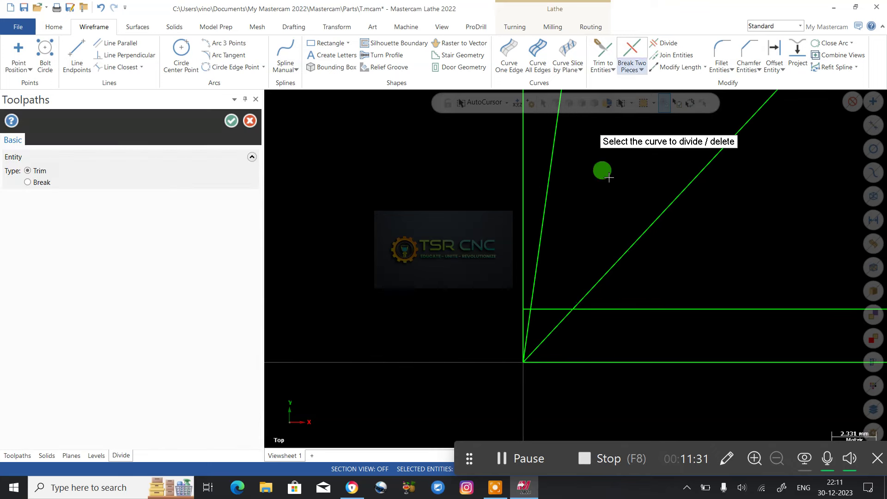
{"action": "left_click", "coordinate": [539, 225]}
{"action": "left_click", "coordinate": [618, 261]}
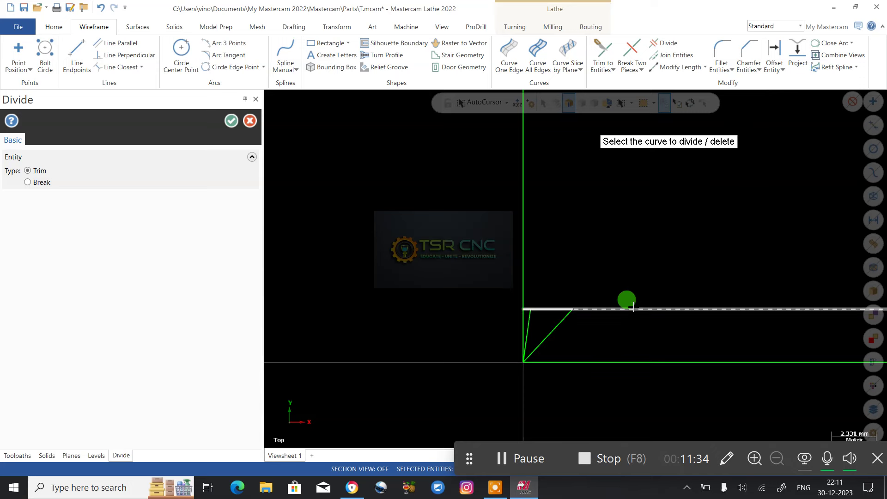
{"action": "left_click", "coordinate": [633, 307]}
{"action": "scroll", "coordinate": [525, 307], "scroll_direction": "up", "scroll_amount": 5}
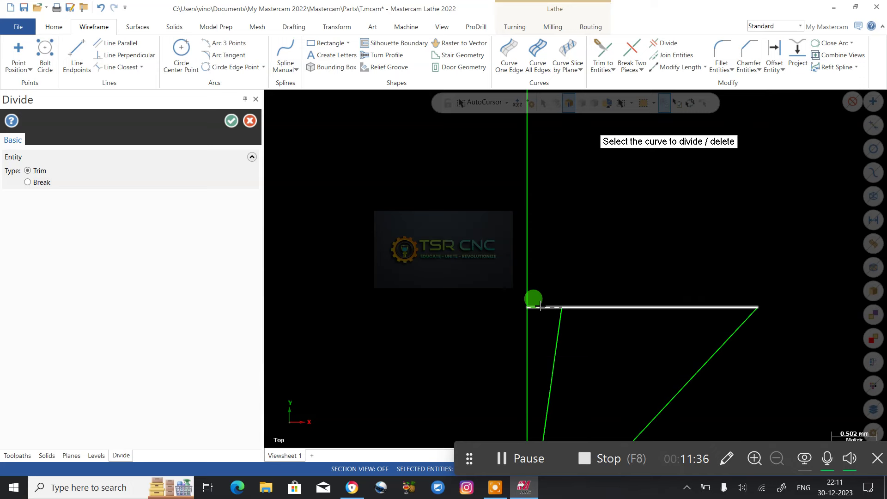
{"action": "left_click", "coordinate": [540, 306]}
{"action": "scroll", "coordinate": [455, 192], "scroll_direction": "down", "scroll_amount": 4}
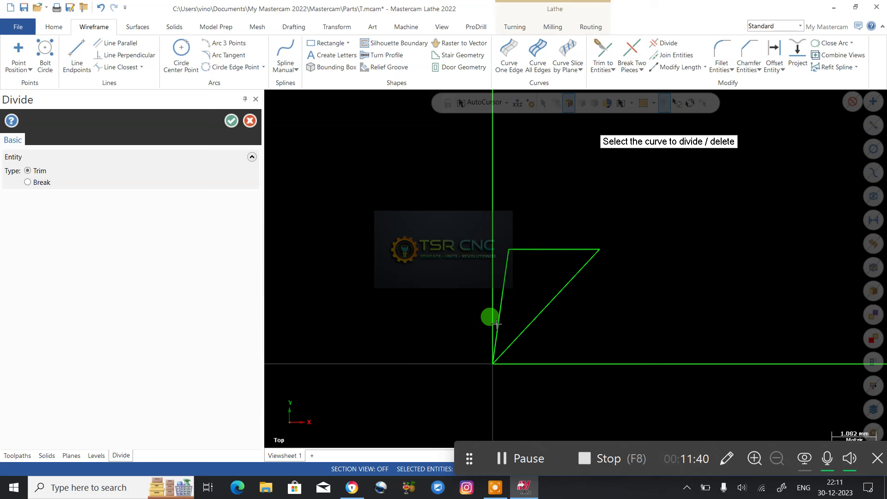
{"action": "scroll", "coordinate": [434, 329], "scroll_direction": "down", "scroll_amount": 1}
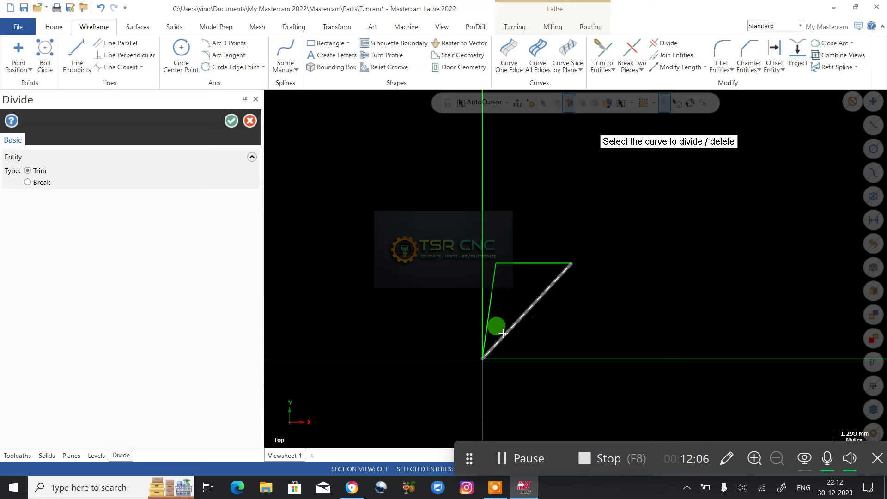
Fillet the insert's lower nose between the two slanted lines with a 0.2 mm radius, trimming the entities
{"action": "scroll", "coordinate": [491, 342], "scroll_direction": "up", "scroll_amount": 1}
{"action": "scroll", "coordinate": [491, 342], "scroll_direction": "up", "scroll_amount": 5}
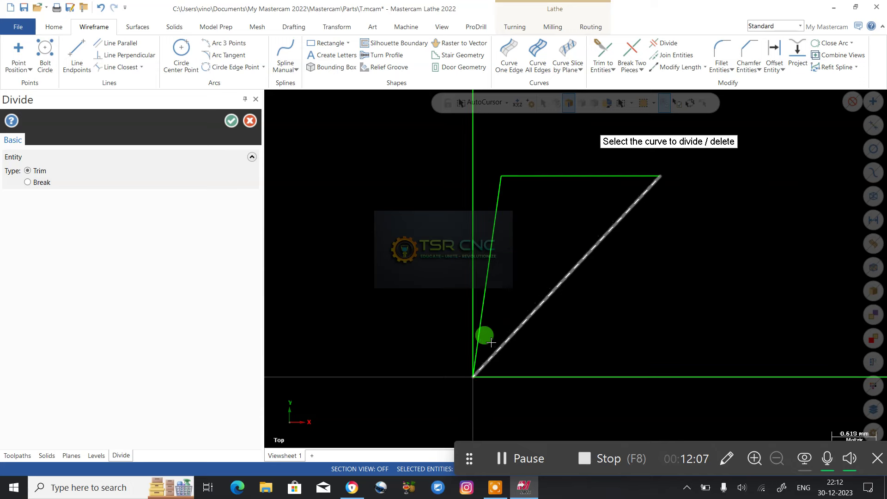
{"action": "left_click", "coordinate": [727, 62]}
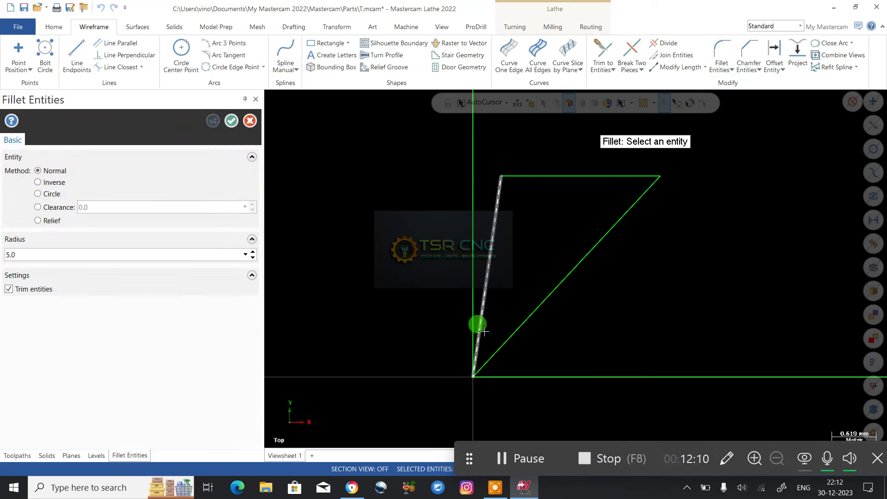
{"action": "left_click", "coordinate": [483, 330]}
{"action": "left_click", "coordinate": [489, 340]}
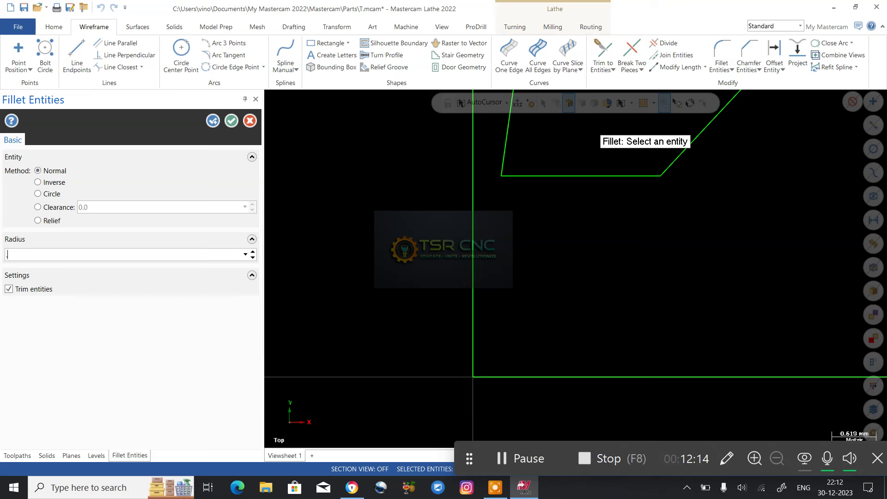
{"action": "type", "text": ".2"}
{"action": "key", "text": "Return"}
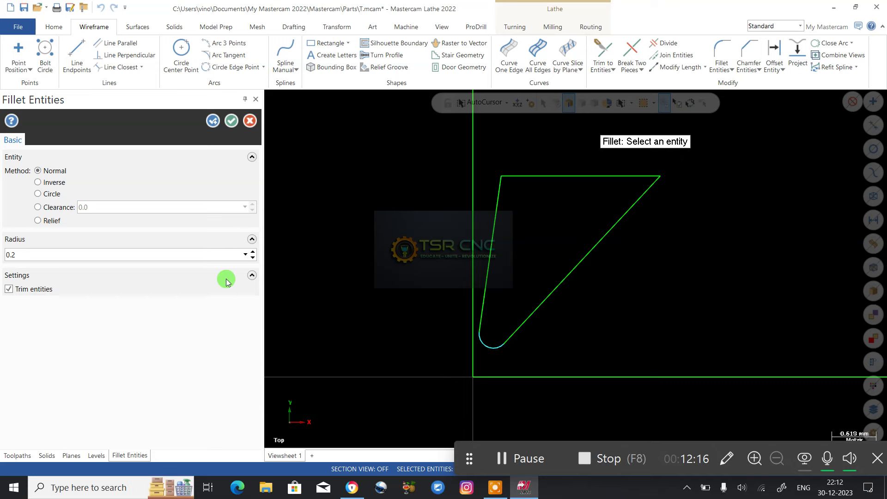
Fillet the two upper corners of the insert profile with a 0.05 mm radius
{"action": "left_click", "coordinate": [502, 182]}
{"action": "left_click", "coordinate": [503, 176]}
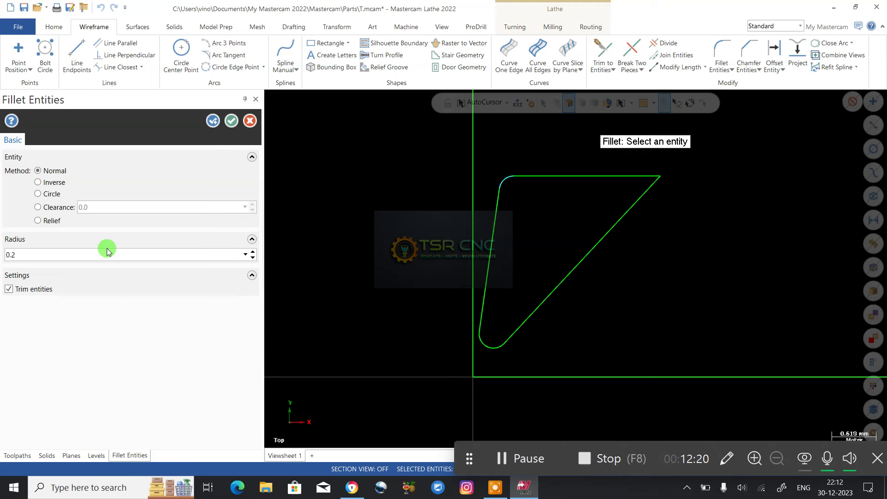
{"action": "left_click", "coordinate": [85, 254]}
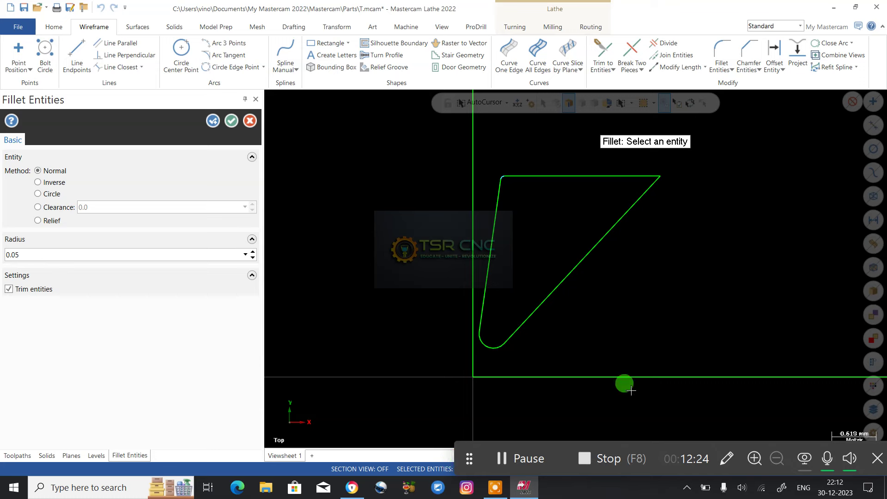
{"action": "left_click", "coordinate": [508, 194]}
{"action": "left_click", "coordinate": [602, 189]}
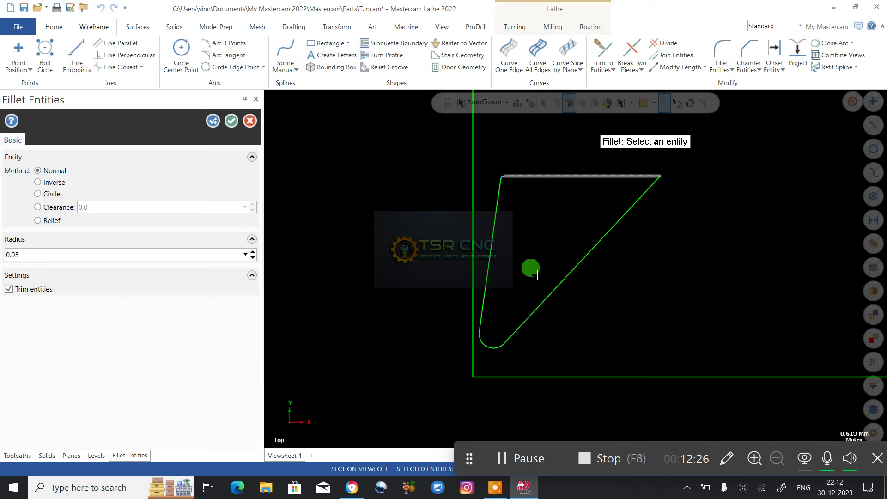
{"action": "left_click", "coordinate": [630, 206]}
{"action": "left_click", "coordinate": [643, 176]}
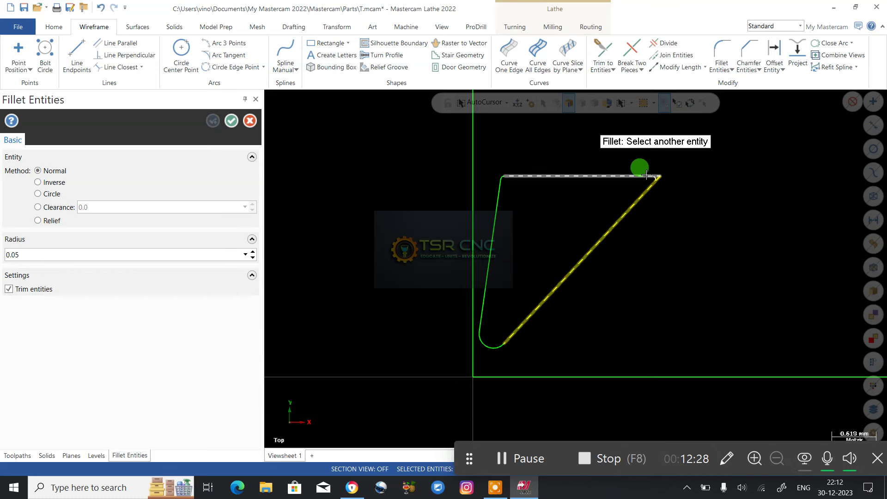
{"action": "scroll", "coordinate": [608, 323], "scroll_direction": "down", "scroll_amount": 2}
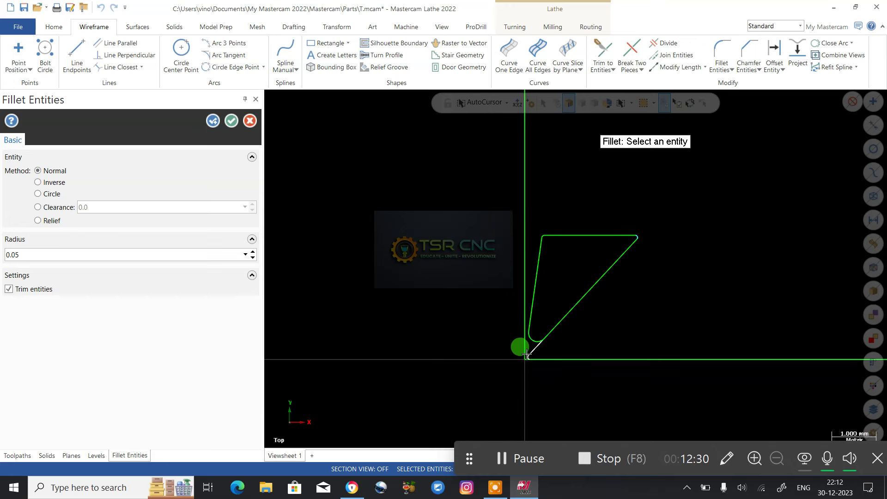
{"action": "scroll", "coordinate": [521, 334], "scroll_direction": "up", "scroll_amount": 2}
{"action": "left_click", "coordinate": [559, 350]}
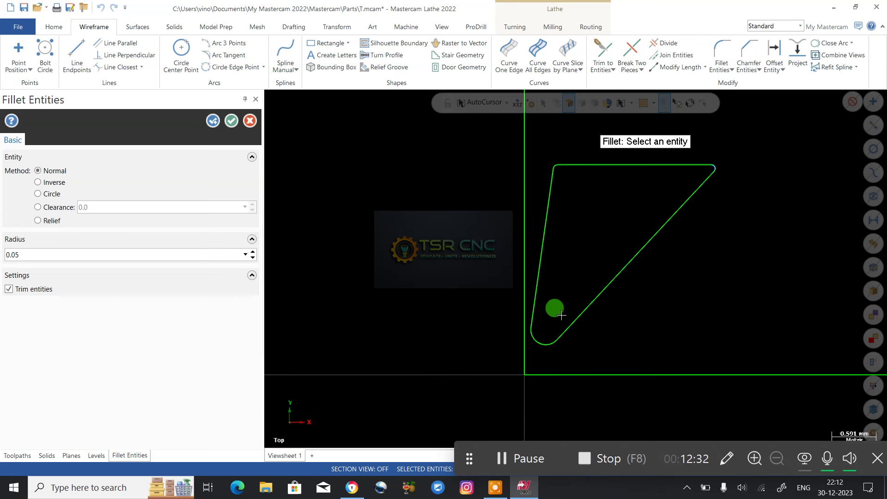
{"action": "scroll", "coordinate": [525, 360], "scroll_direction": "down", "scroll_amount": 1}
{"action": "left_click", "coordinate": [554, 331]}
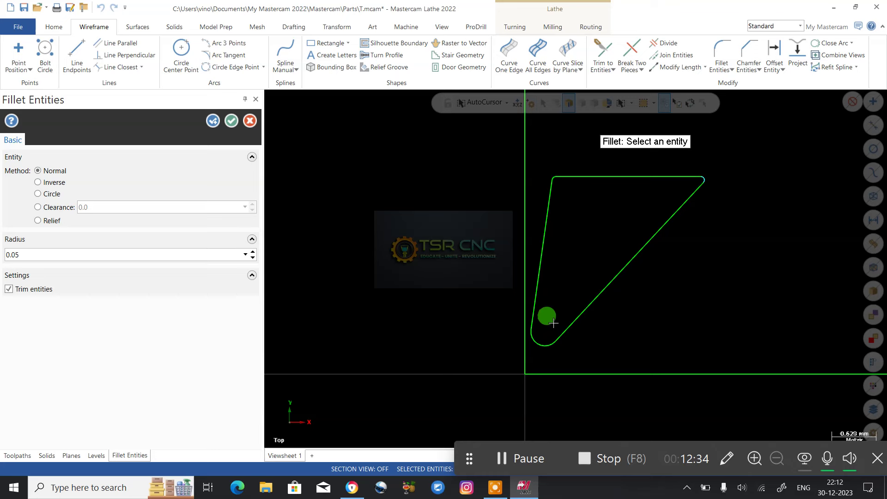
Move all geometry to the origin using the centre of the insert's nose arc as the reference point
{"action": "left_click", "coordinate": [336, 27]}
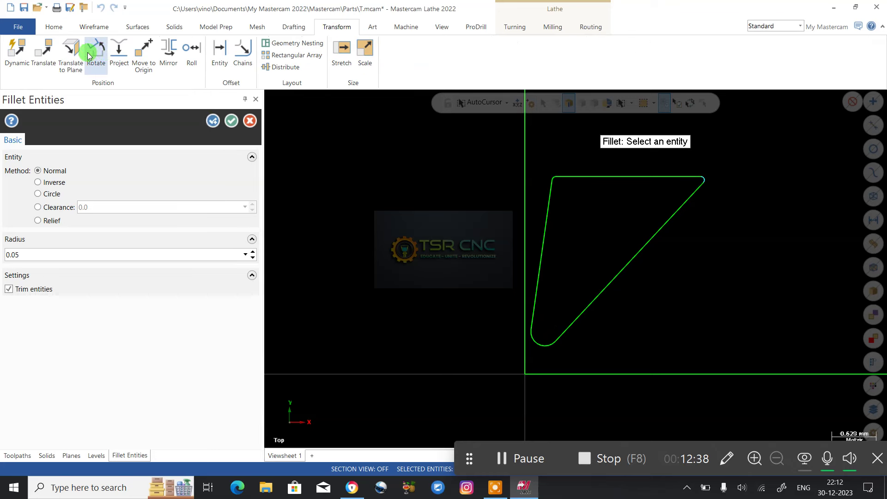
{"action": "left_click", "coordinate": [144, 49]}
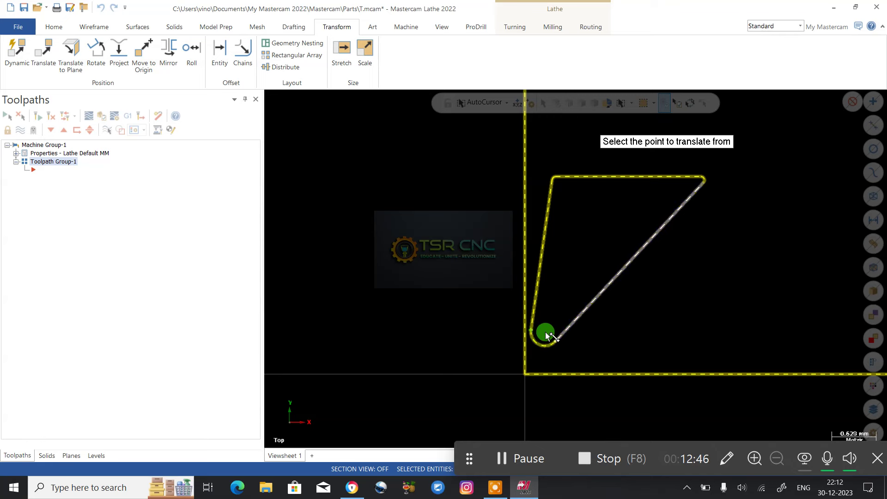
{"action": "scroll", "coordinate": [546, 334], "scroll_direction": "up", "scroll_amount": 5}
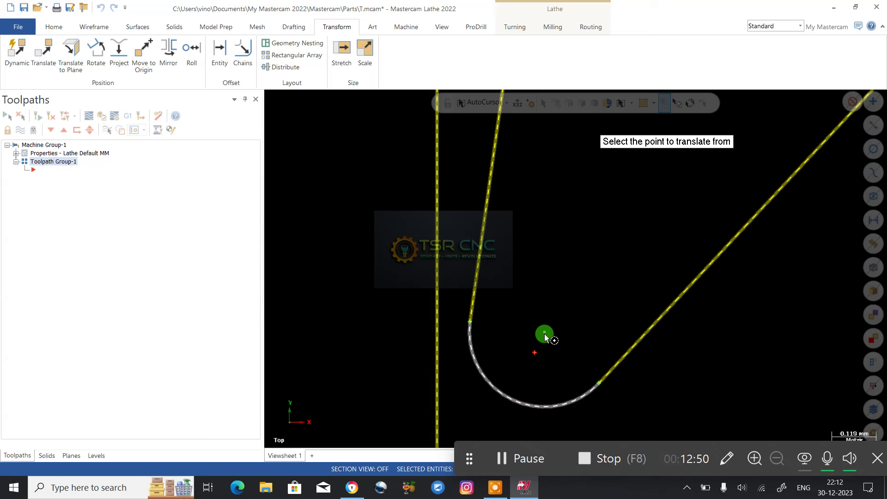
{"action": "left_click", "coordinate": [545, 338]}
{"action": "scroll", "coordinate": [554, 300], "scroll_direction": "down", "scroll_amount": 5}
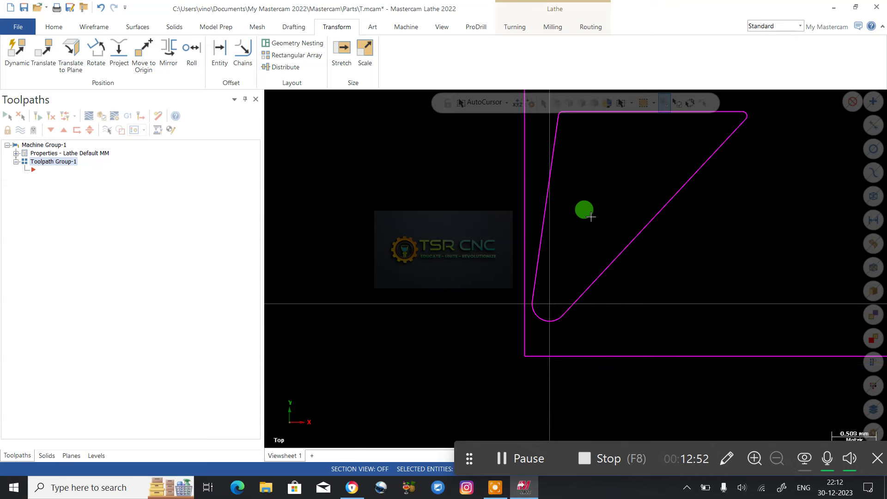
{"action": "scroll", "coordinate": [518, 273], "scroll_direction": "down", "scroll_amount": 2}
{"action": "scroll", "coordinate": [516, 283], "scroll_direction": "up", "scroll_amount": 4}
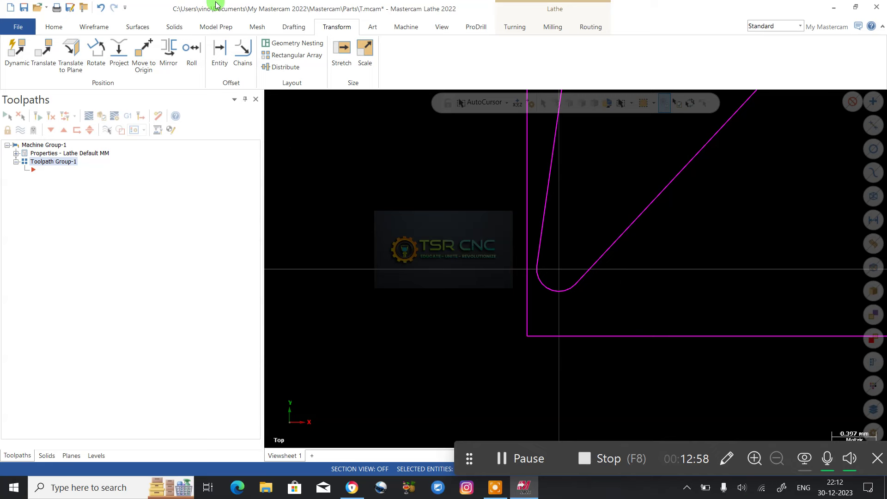
Delete the vertical and horizontal construction lines beside the insert profile
{"action": "left_click", "coordinate": [527, 307]}
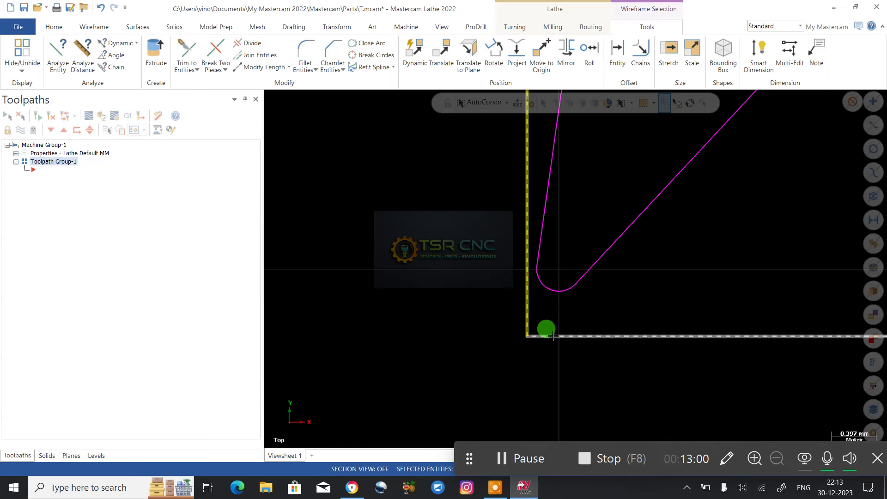
{"action": "left_click", "coordinate": [553, 336]}
{"action": "key", "text": "Delete"}
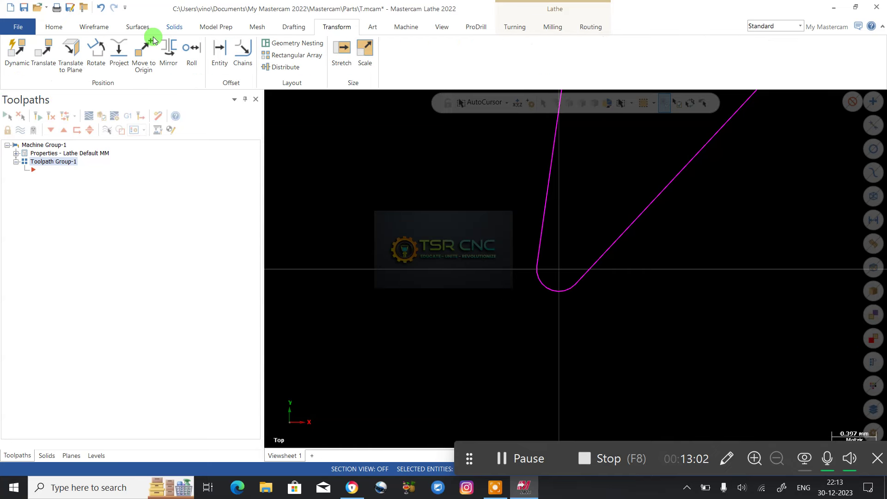
Switch to the browser and examine the GQ_R diagram and the dimension tables of the micro boring bars
{"action": "left_click", "coordinate": [351, 488]}
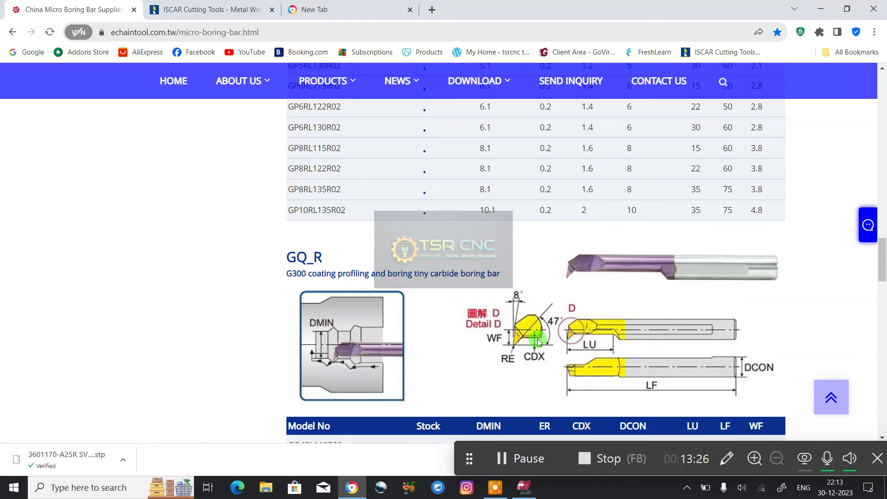
{"action": "scroll", "coordinate": [684, 280], "scroll_direction": "down", "scroll_amount": 5}
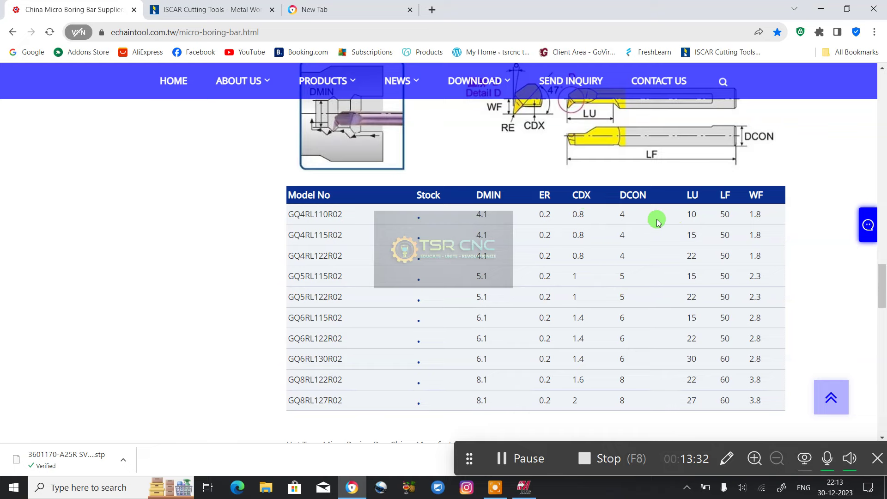
{"action": "scroll", "coordinate": [630, 234], "scroll_direction": "up", "scroll_amount": 6}
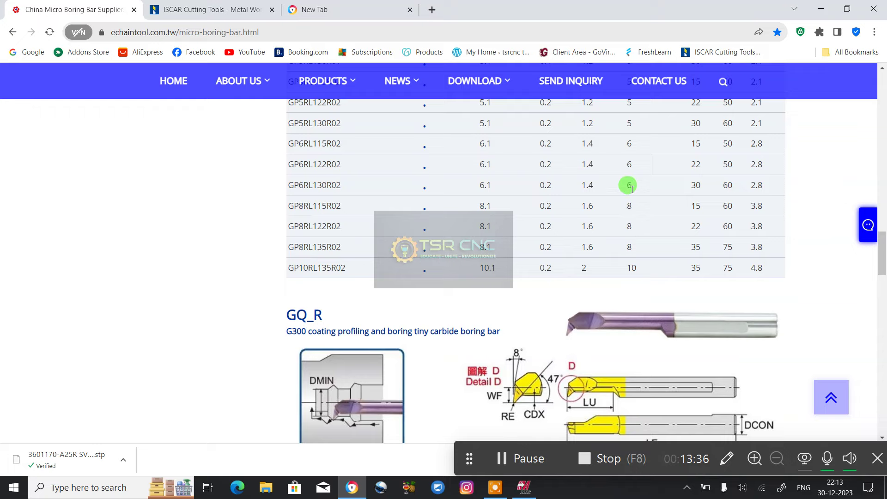
{"action": "scroll", "coordinate": [628, 185], "scroll_direction": "down", "scroll_amount": 1}
{"action": "scroll", "coordinate": [626, 185], "scroll_direction": "up", "scroll_amount": 10}
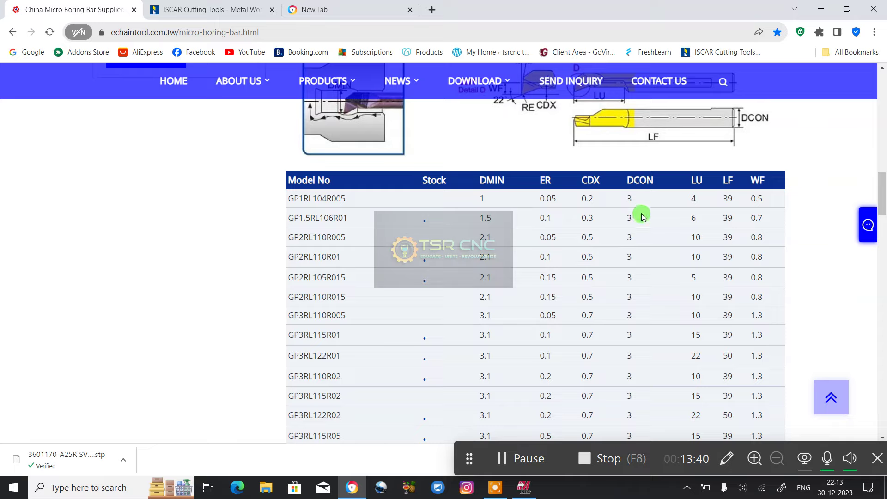
{"action": "scroll", "coordinate": [630, 183], "scroll_direction": "down", "scroll_amount": 6}
{"action": "scroll", "coordinate": [595, 254], "scroll_direction": "down", "scroll_amount": 3}
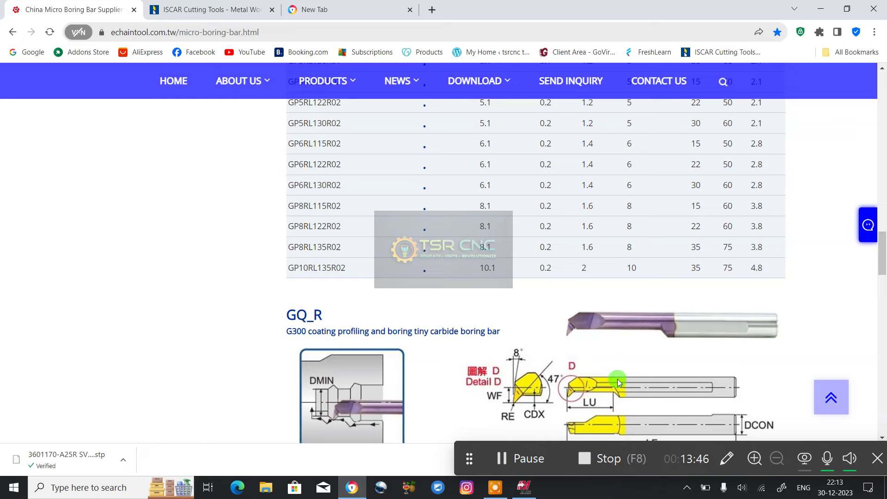
Switch to Mastercam and set up a translation of the whole insert profile with an X delta of 0.2 mm
{"action": "left_click", "coordinate": [523, 488]}
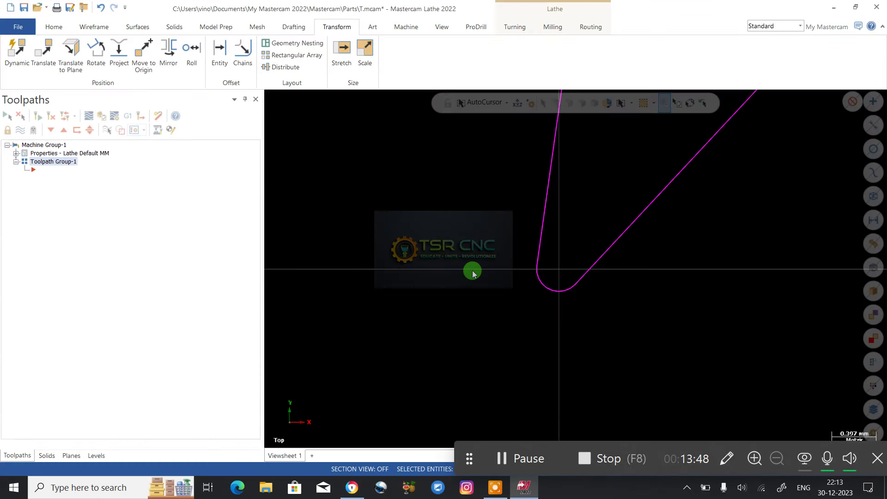
{"action": "scroll", "coordinate": [559, 292], "scroll_direction": "down", "scroll_amount": 1}
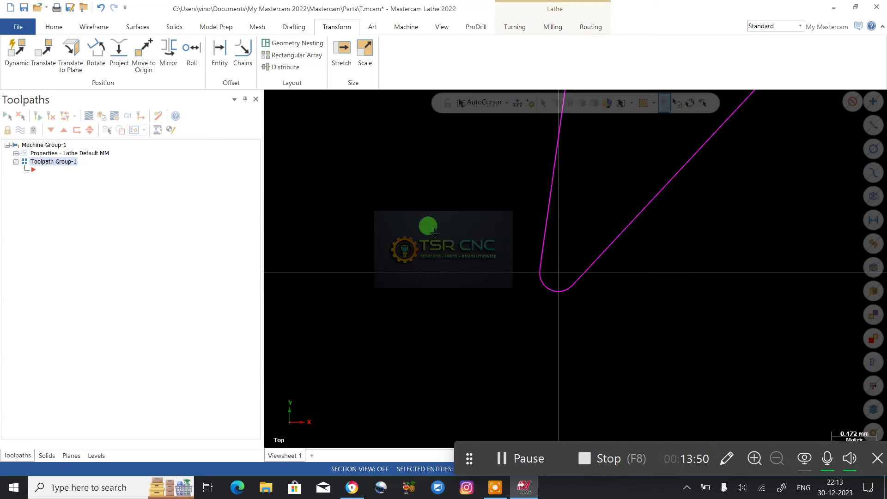
{"action": "scroll", "coordinate": [427, 230], "scroll_direction": "down", "scroll_amount": 5}
{"action": "scroll", "coordinate": [518, 328], "scroll_direction": "down", "scroll_amount": 1}
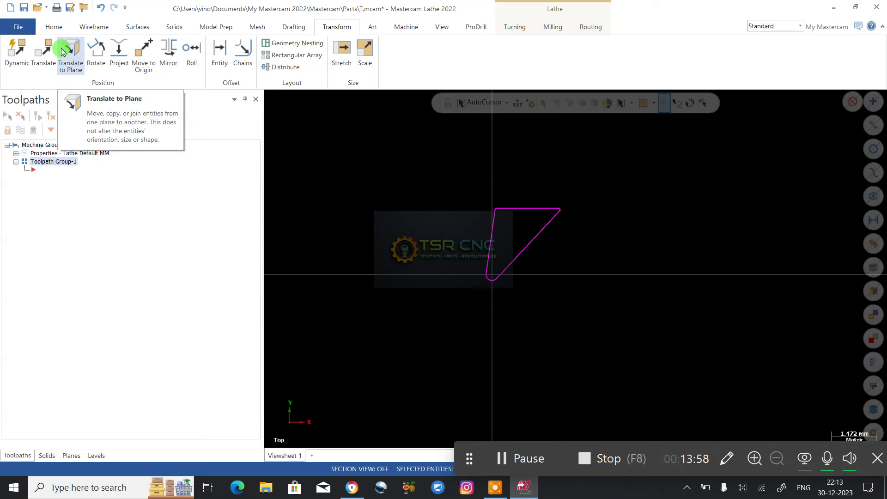
{"action": "left_click", "coordinate": [43, 51]}
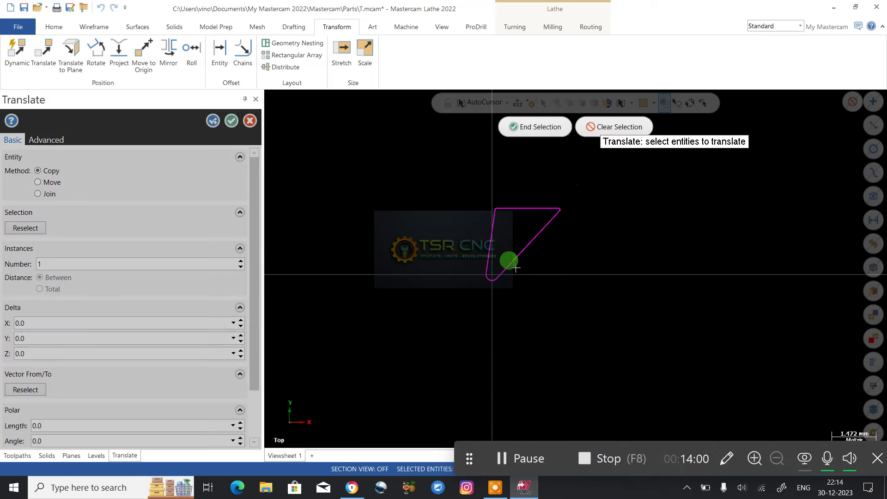
{"action": "left_click_drag", "start_coordinate": [427, 312], "coordinate": [597, 161]}
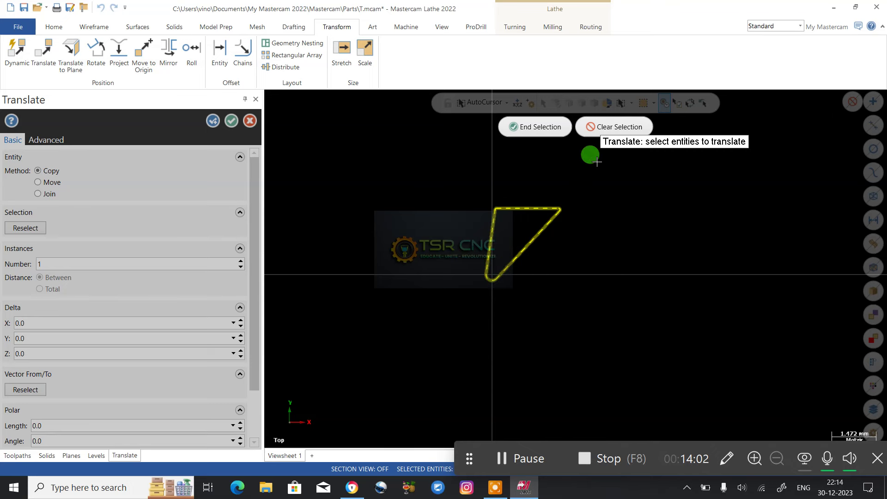
{"action": "key", "text": "Return"}
{"action": "left_click", "coordinate": [537, 243]}
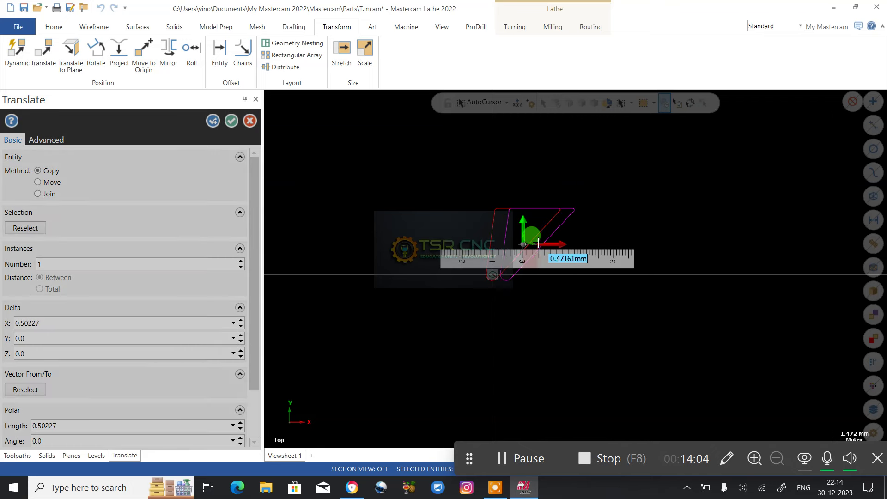
{"action": "left_click", "coordinate": [527, 253]}
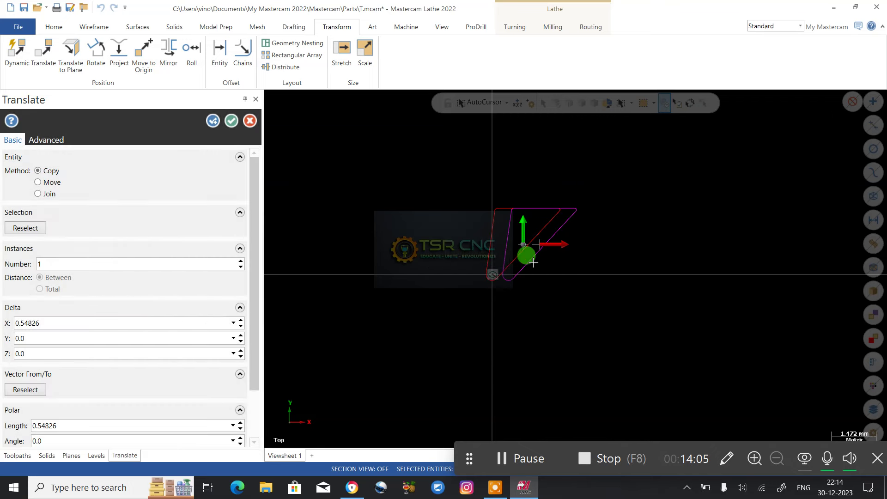
{"action": "left_click", "coordinate": [94, 325]}
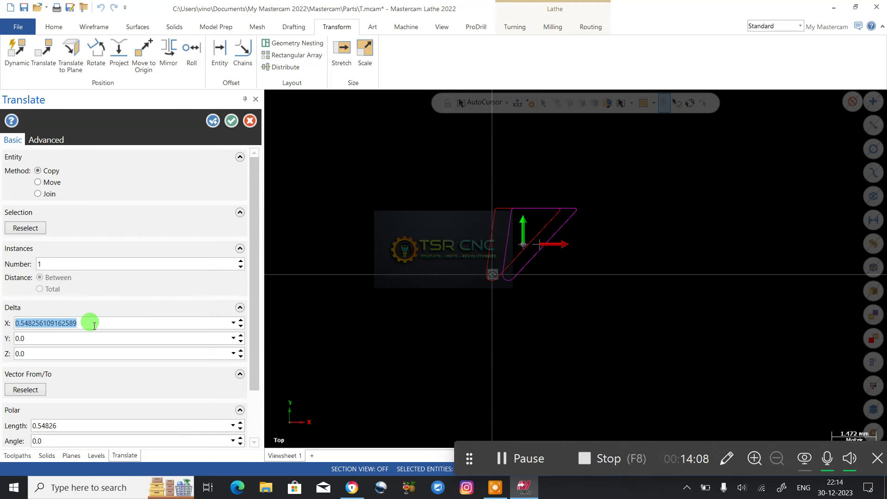
{"action": "type", "text": ".2"}
{"action": "key", "text": "Return"}
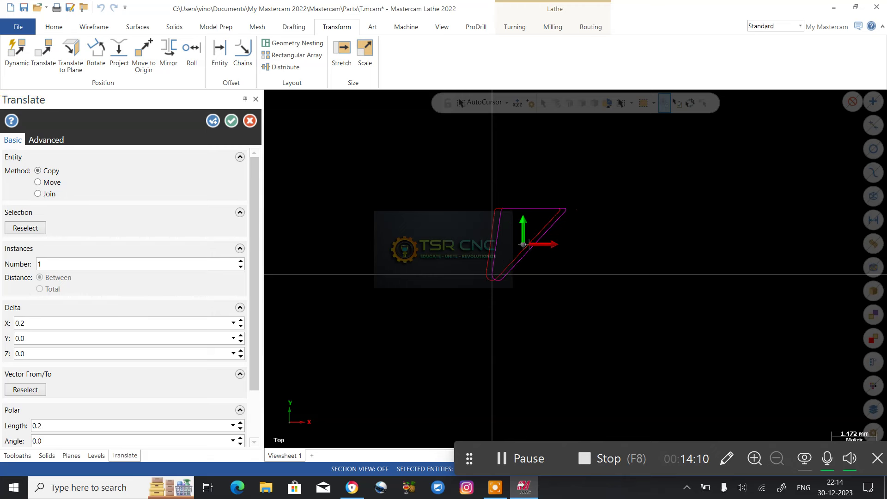
Set the translation to Move with a Y delta of 0.2 mm and apply it to the insert profile
{"action": "left_click", "coordinate": [52, 183]}
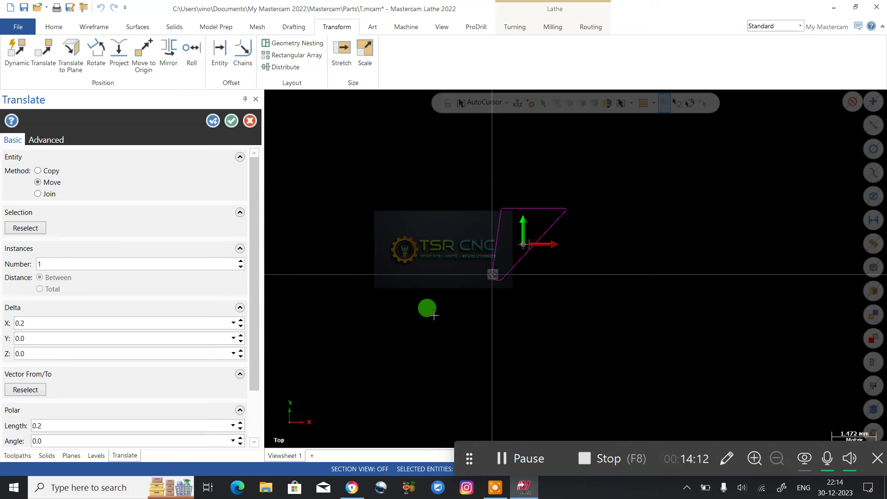
{"action": "left_click", "coordinate": [520, 226]}
{"action": "left_click_drag", "start_coordinate": [532, 209], "coordinate": [528, 189]}
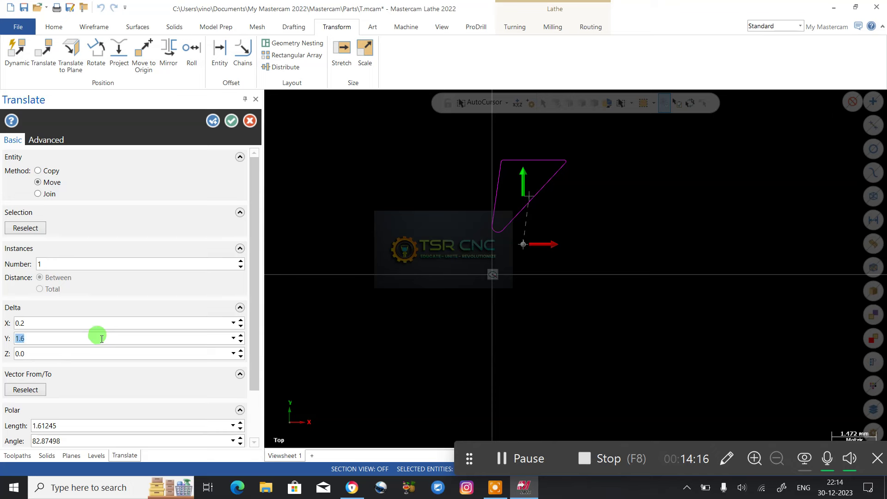
{"action": "type", "text": ".2"}
{"action": "key", "text": "Return"}
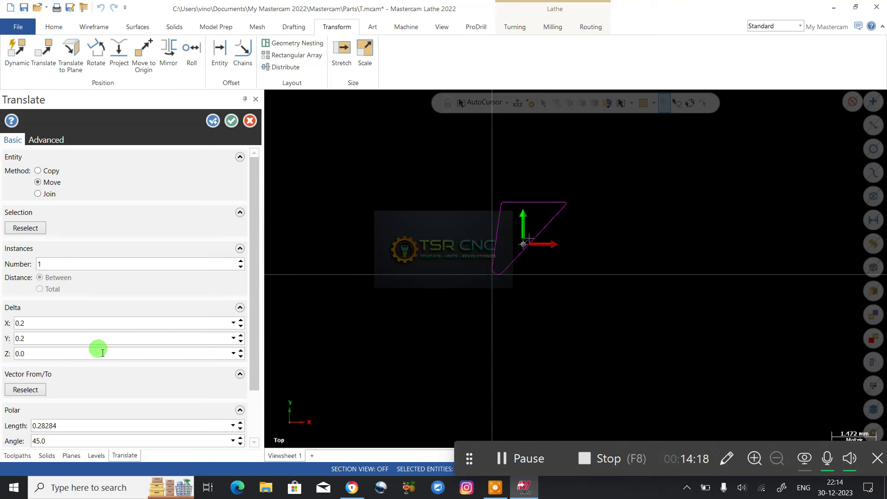
{"action": "scroll", "coordinate": [513, 241], "scroll_direction": "up", "scroll_amount": 8}
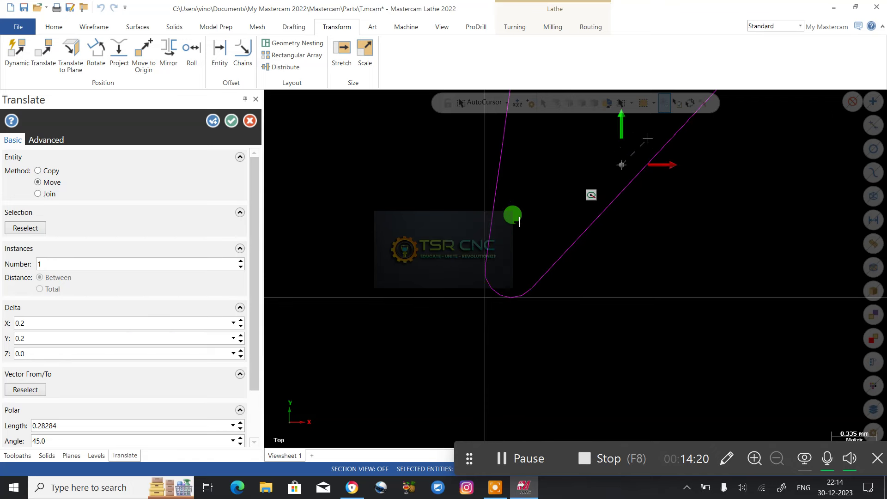
{"action": "scroll", "coordinate": [529, 226], "scroll_direction": "up", "scroll_amount": 1}
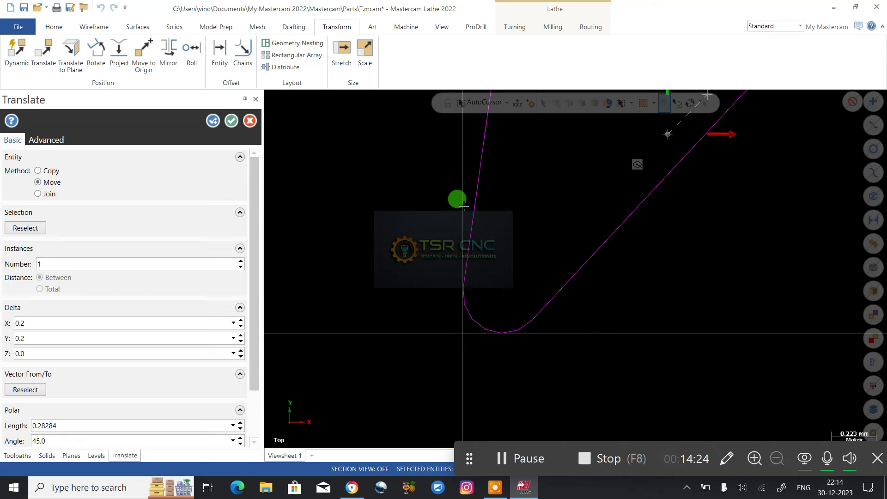
{"action": "scroll", "coordinate": [470, 314], "scroll_direction": "down", "scroll_amount": 5}
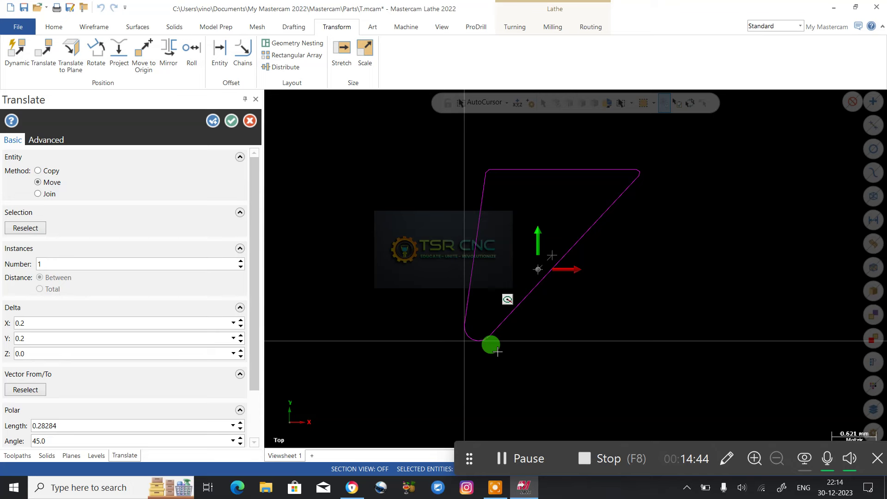
{"action": "left_click", "coordinate": [548, 277]}
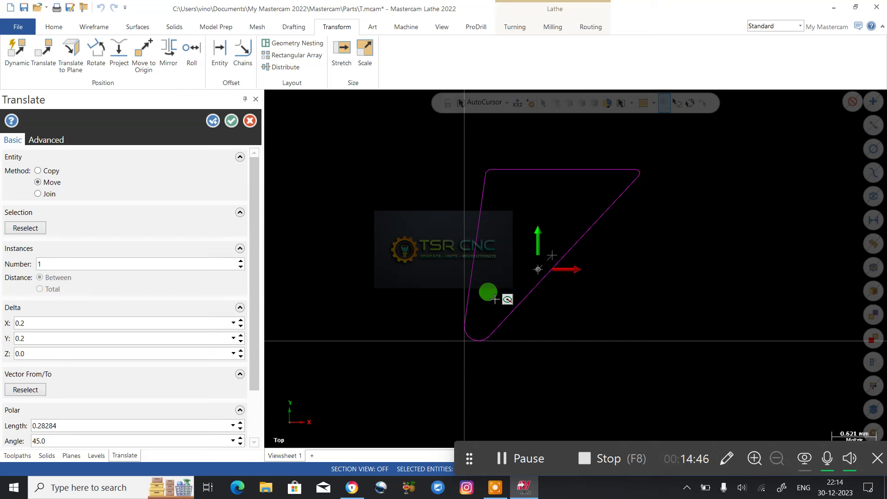
{"action": "left_click", "coordinate": [229, 122]}
{"action": "scroll", "coordinate": [467, 313], "scroll_direction": "down", "scroll_amount": 2}
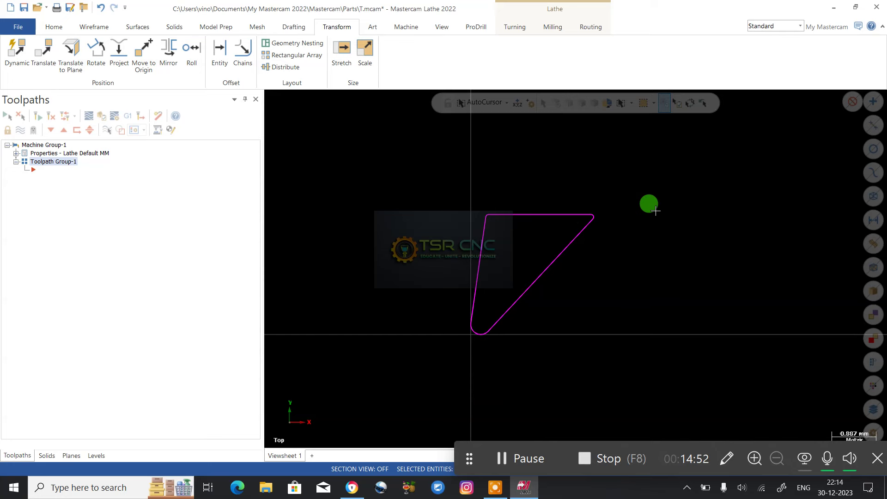
Draw a 50 mm horizontal line from the origin in the positive X direction at the insert's nose
{"action": "left_click", "coordinate": [95, 27]}
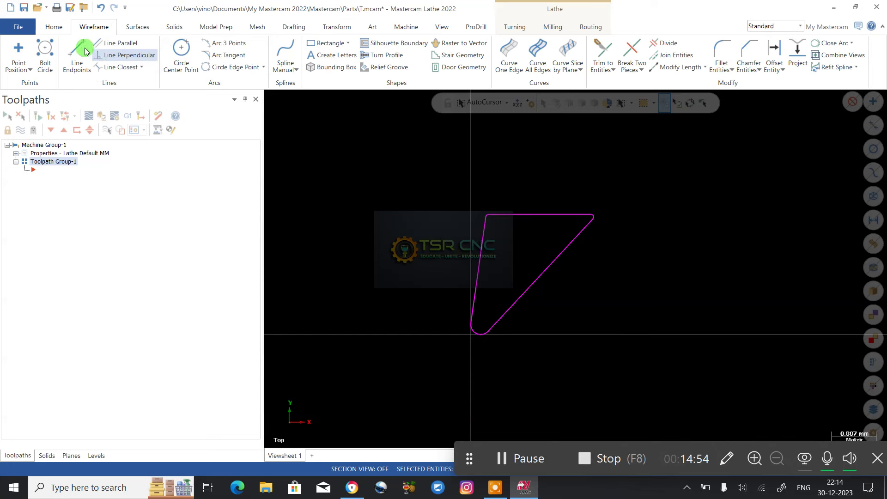
{"action": "left_click", "coordinate": [77, 53]}
{"action": "left_click", "coordinate": [475, 341]}
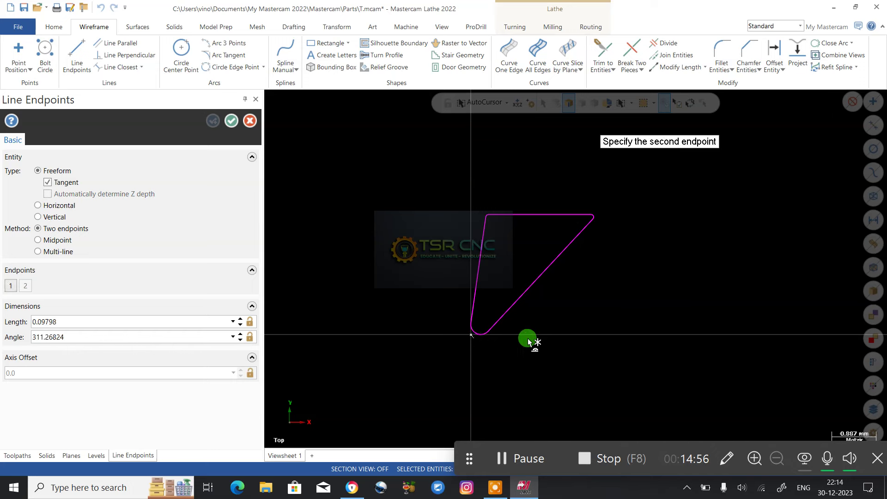
{"action": "scroll", "coordinate": [376, 310], "scroll_direction": "down", "scroll_amount": 3}
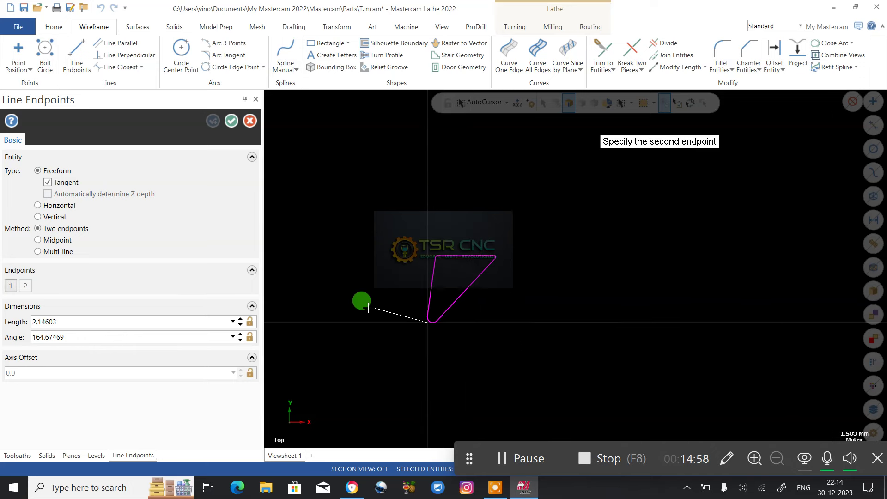
{"action": "left_click", "coordinate": [754, 319]}
{"action": "left_click", "coordinate": [135, 324]}
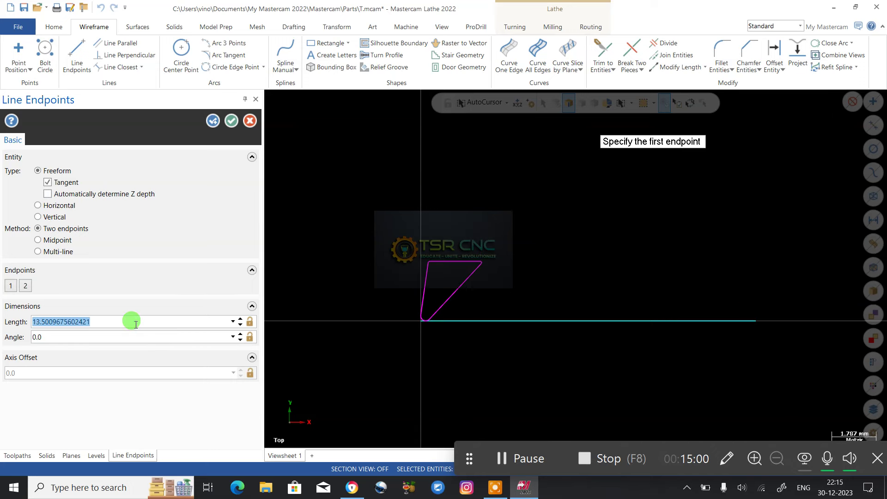
{"action": "type", "text": "50.0"}
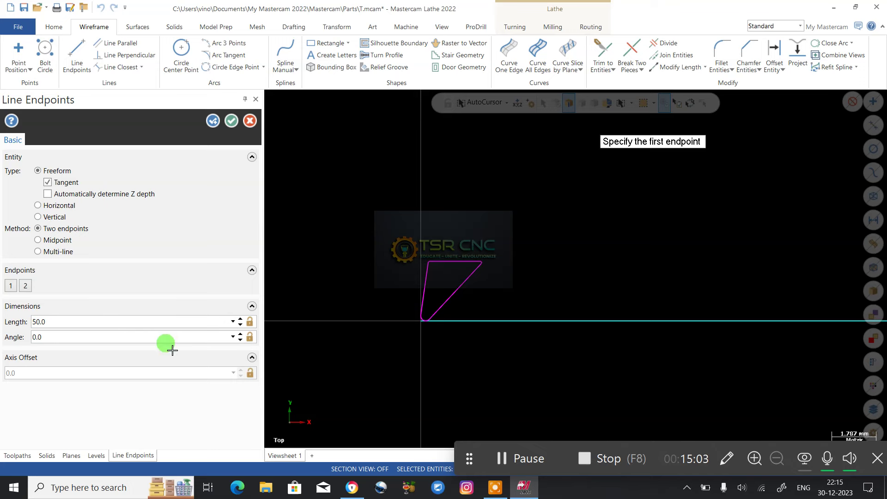
{"action": "scroll", "coordinate": [390, 282], "scroll_direction": "down", "scroll_amount": 2}
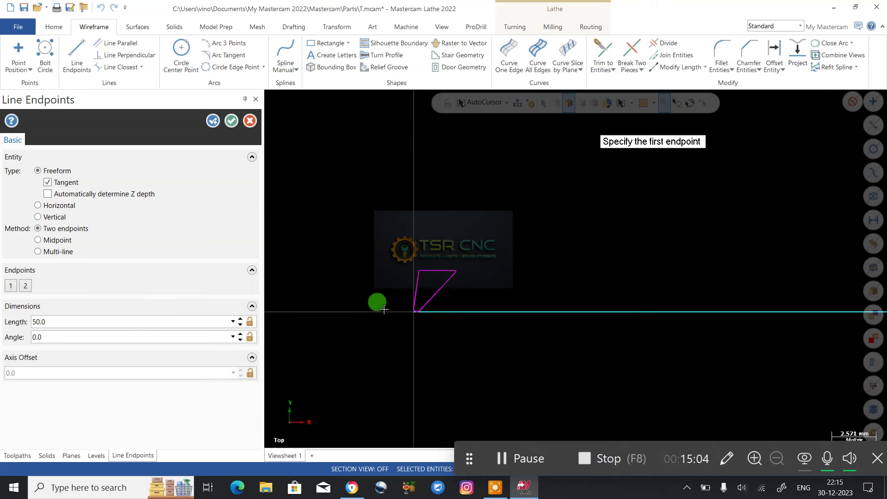
Create a parallel line 1.8 mm above the horizontal base line
{"action": "left_click", "coordinate": [119, 42]}
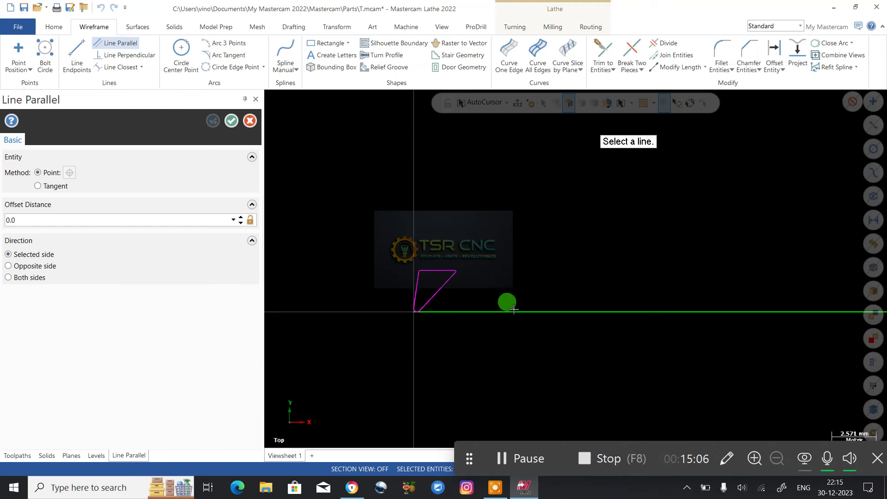
{"action": "left_click", "coordinate": [497, 310]}
{"action": "left_click", "coordinate": [508, 295]}
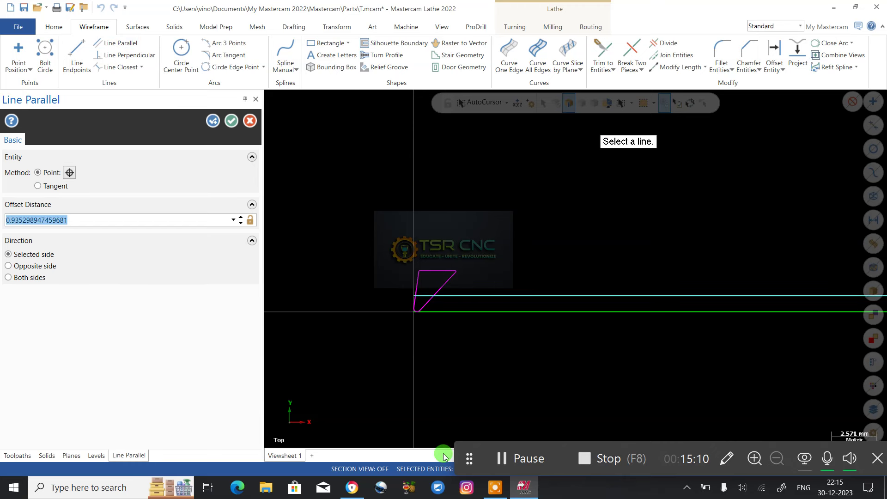
{"action": "type", "text": "1.8"}
{"action": "key", "text": "Return"}
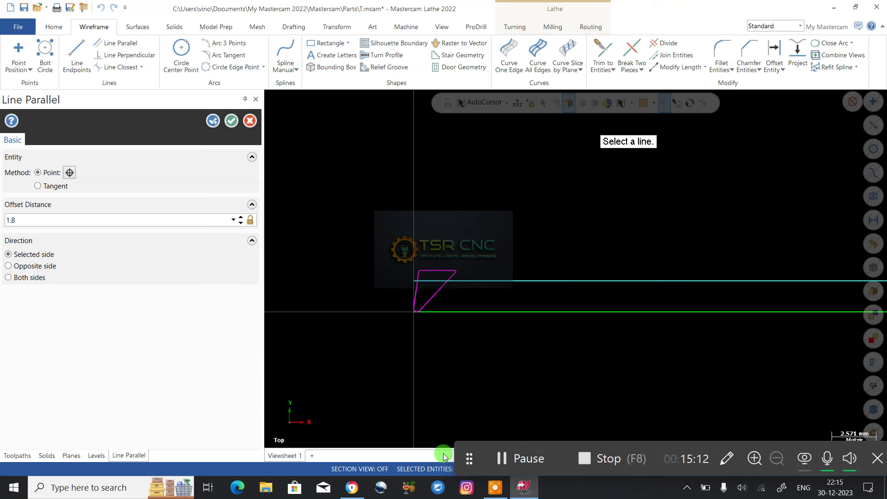
{"action": "scroll", "coordinate": [455, 263], "scroll_direction": "up", "scroll_amount": 3}
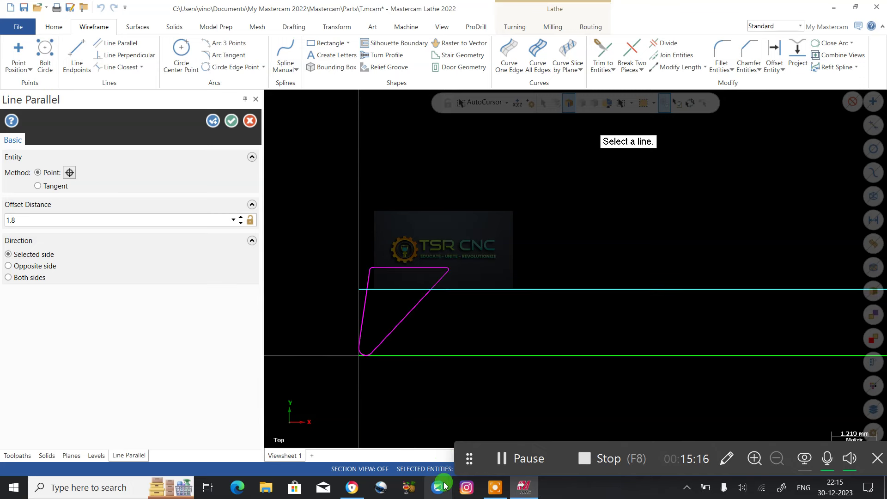
Switch to the browser and check the GQ_R drawing against its catalog dimension table
{"action": "left_click", "coordinate": [352, 487]}
{"action": "scroll", "coordinate": [521, 303], "scroll_direction": "down", "scroll_amount": 3}
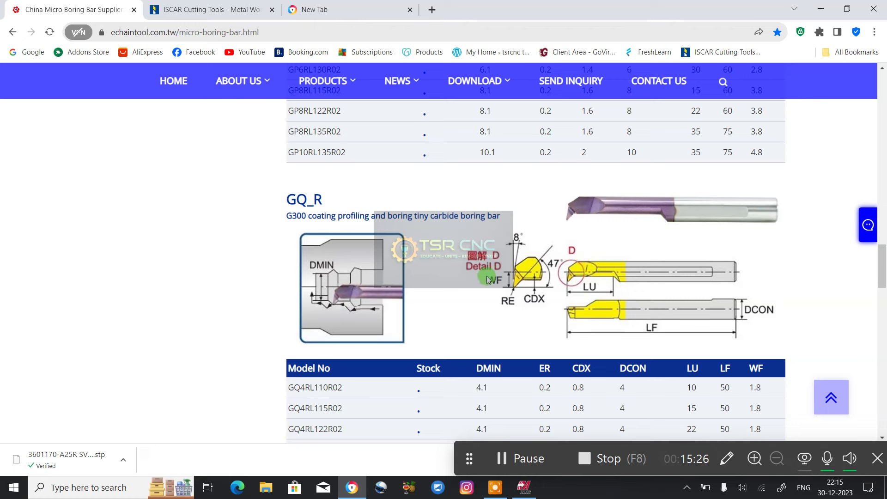
{"action": "scroll", "coordinate": [611, 234], "scroll_direction": "up", "scroll_amount": 4}
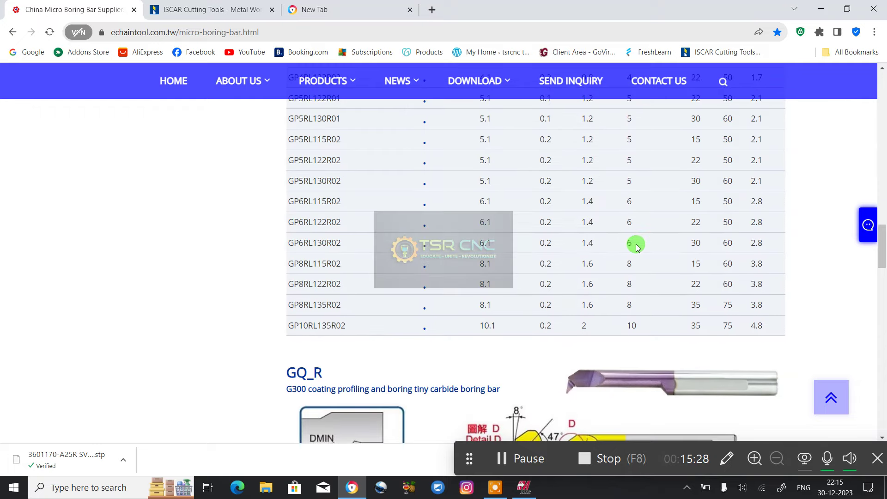
{"action": "scroll", "coordinate": [636, 245], "scroll_direction": "down", "scroll_amount": 7}
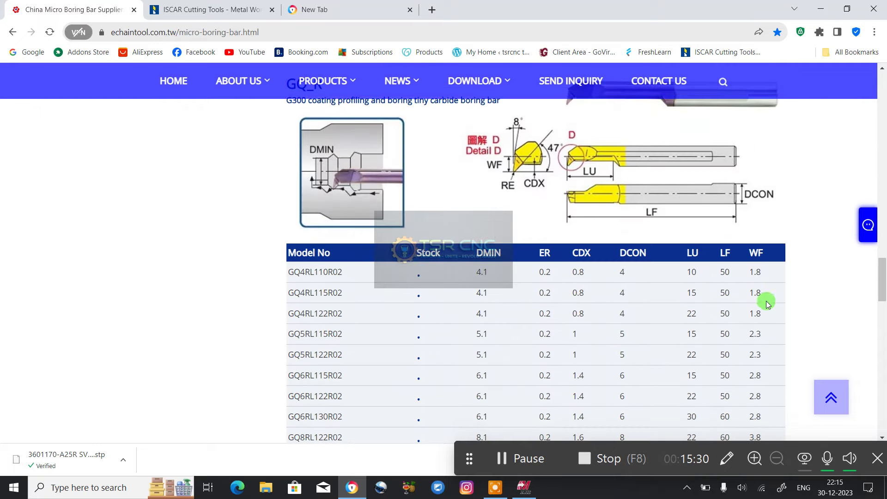
{"action": "scroll", "coordinate": [765, 279], "scroll_direction": "up", "scroll_amount": 7}
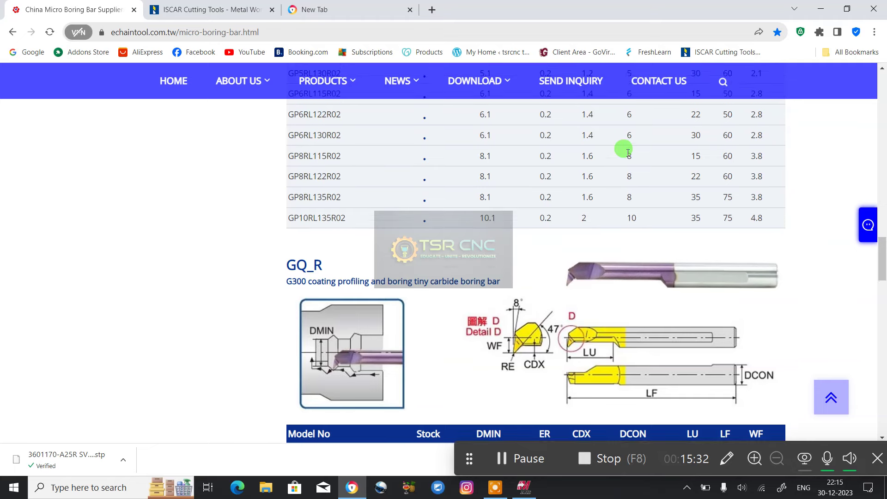
{"action": "scroll", "coordinate": [691, 180], "scroll_direction": "down", "scroll_amount": 1}
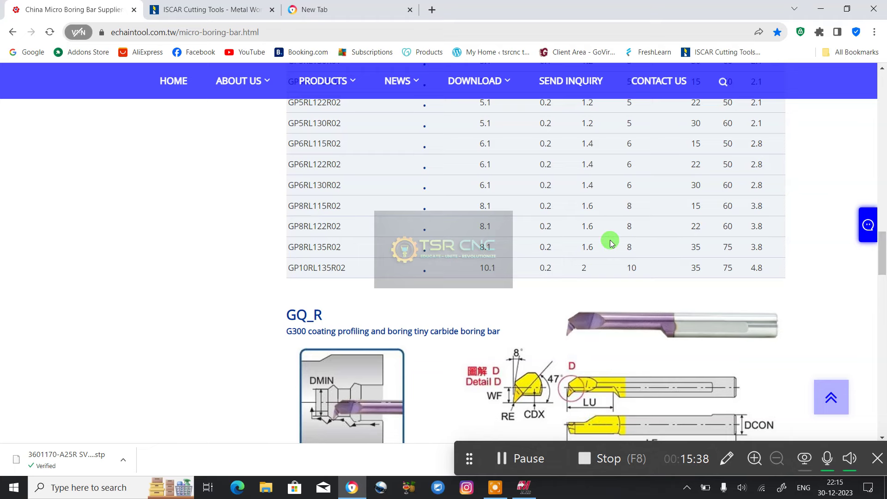
{"action": "scroll", "coordinate": [610, 242], "scroll_direction": "down", "scroll_amount": 5}
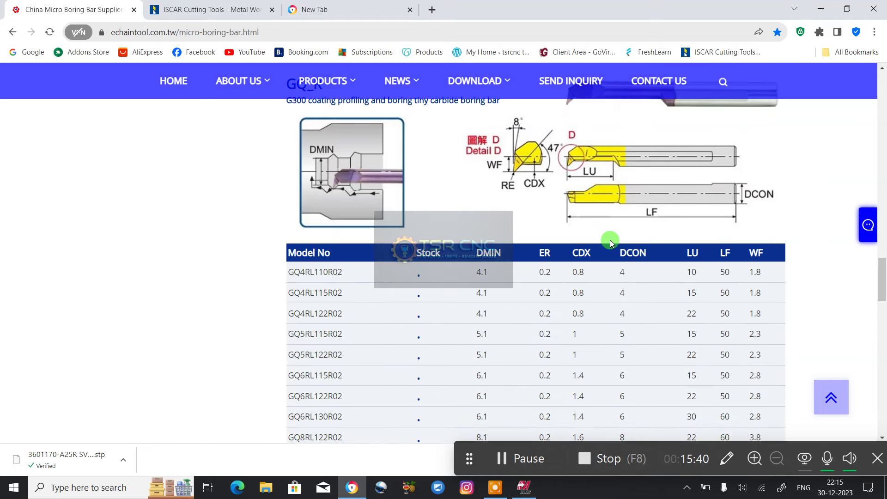
Switch to Mastercam and create a parallel line 2.8 mm above the horizontal base line
{"action": "left_click", "coordinate": [523, 486]}
{"action": "scroll", "coordinate": [511, 239], "scroll_direction": "down", "scroll_amount": 1}
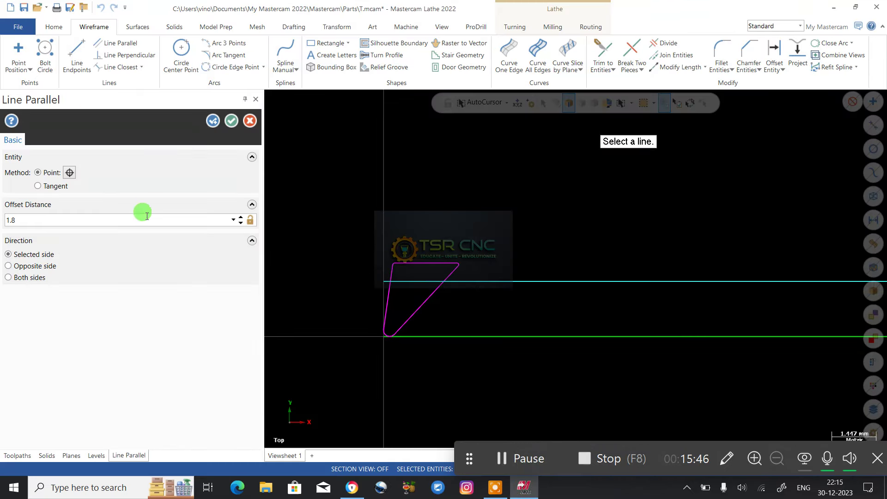
{"action": "left_click", "coordinate": [452, 329]}
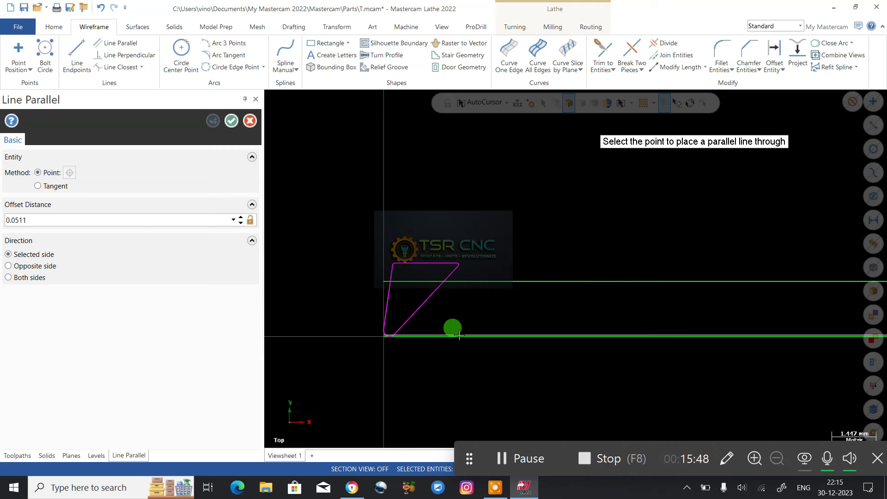
{"action": "left_click", "coordinate": [499, 238]}
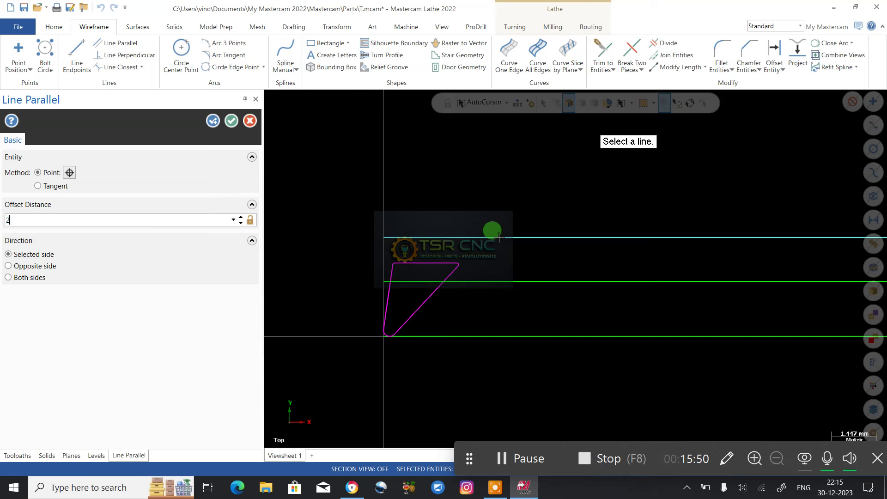
{"action": "key", "text": "Return"}
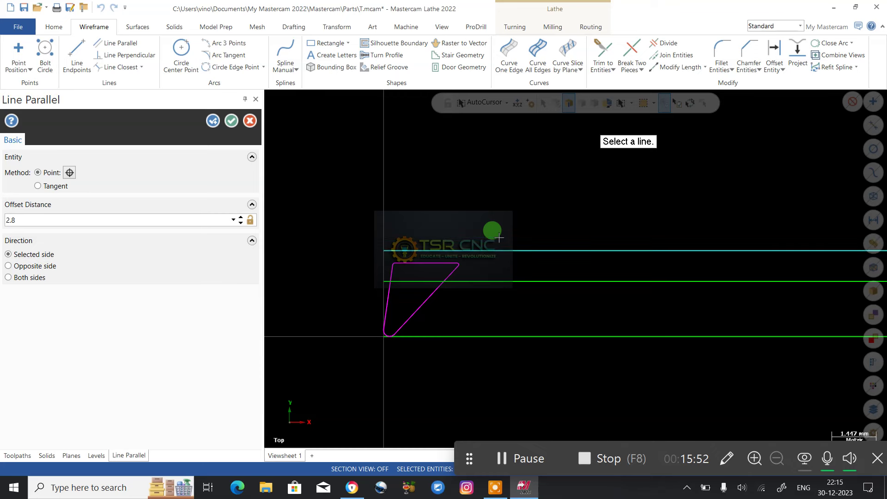
{"action": "left_click", "coordinate": [230, 125]}
{"action": "scroll", "coordinate": [392, 270], "scroll_direction": "down", "scroll_amount": 2}
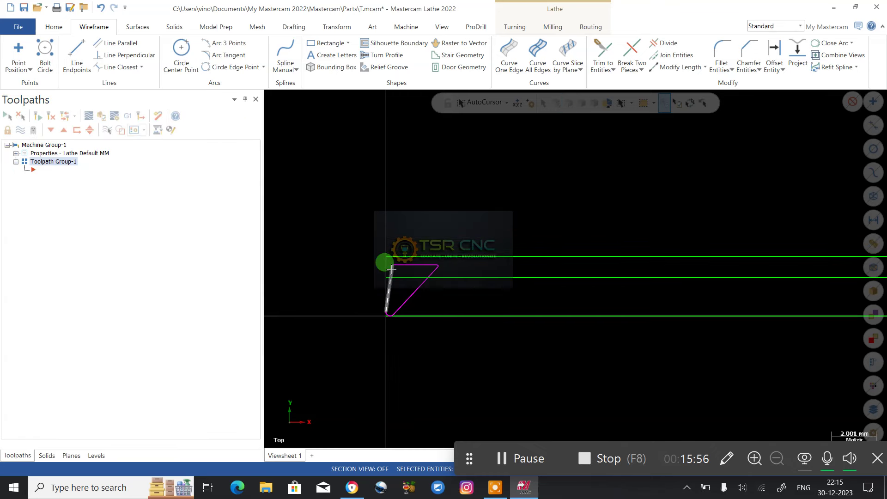
Create another parallel line 3.0 mm above the line that lies 2.8 mm over the base line
{"action": "scroll", "coordinate": [391, 269], "scroll_direction": "down", "scroll_amount": 1}
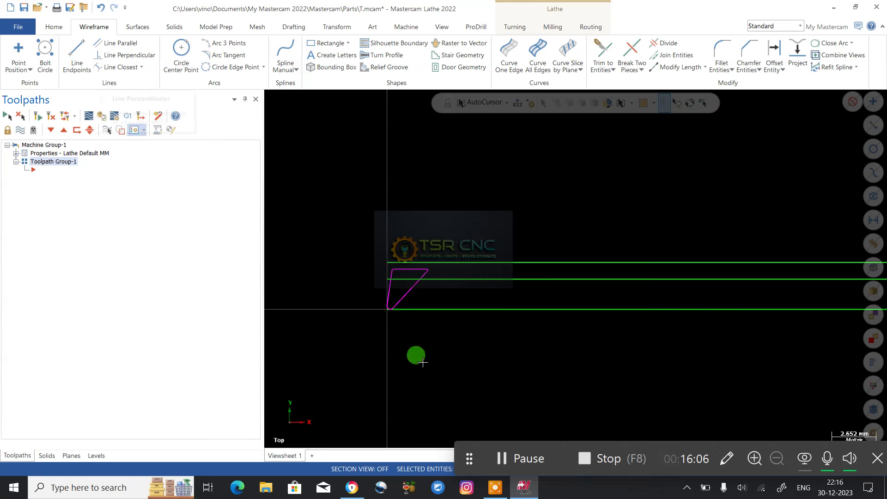
{"action": "left_click", "coordinate": [522, 279]}
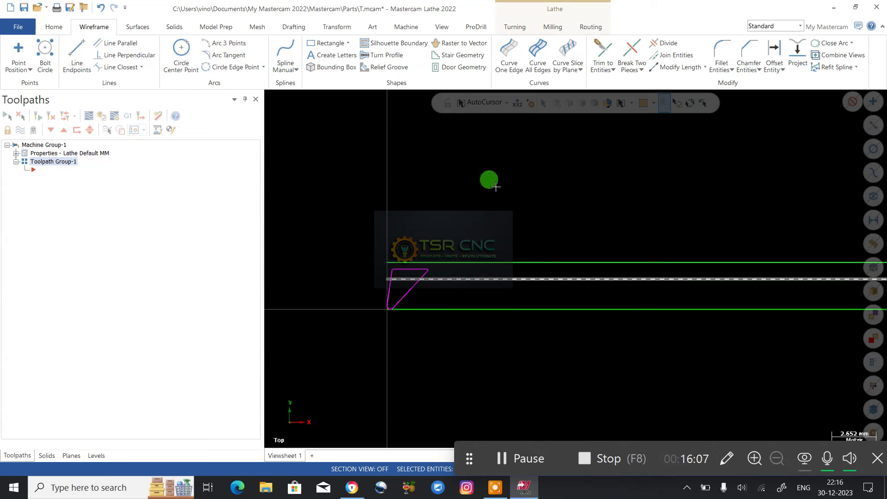
{"action": "left_click", "coordinate": [119, 43]}
{"action": "left_click", "coordinate": [476, 262]}
{"action": "left_click", "coordinate": [489, 240]}
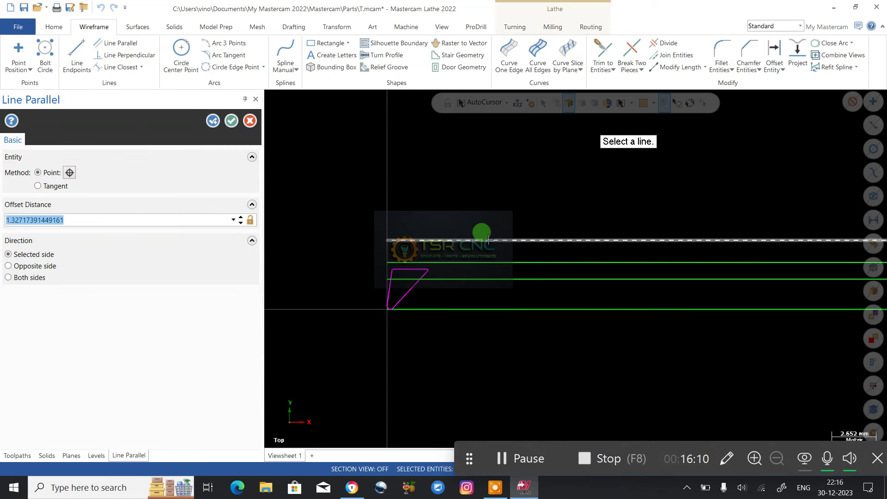
{"action": "key", "text": "Return"}
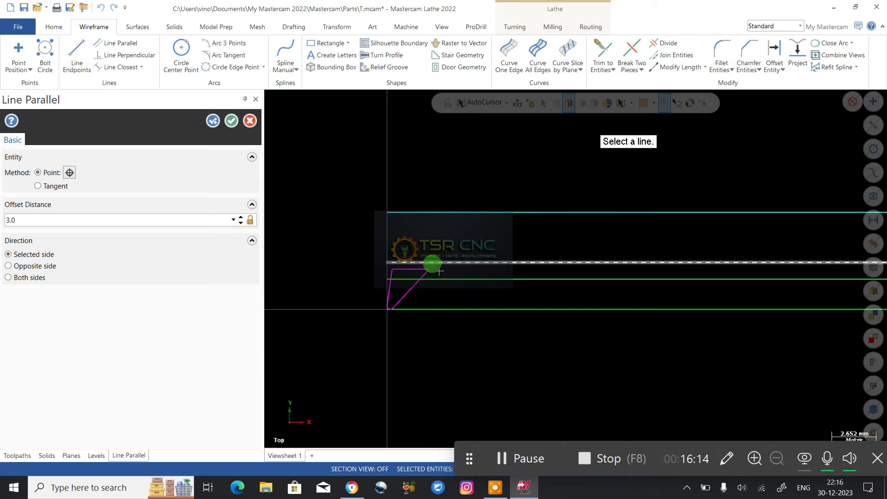
{"action": "left_click", "coordinate": [232, 123]}
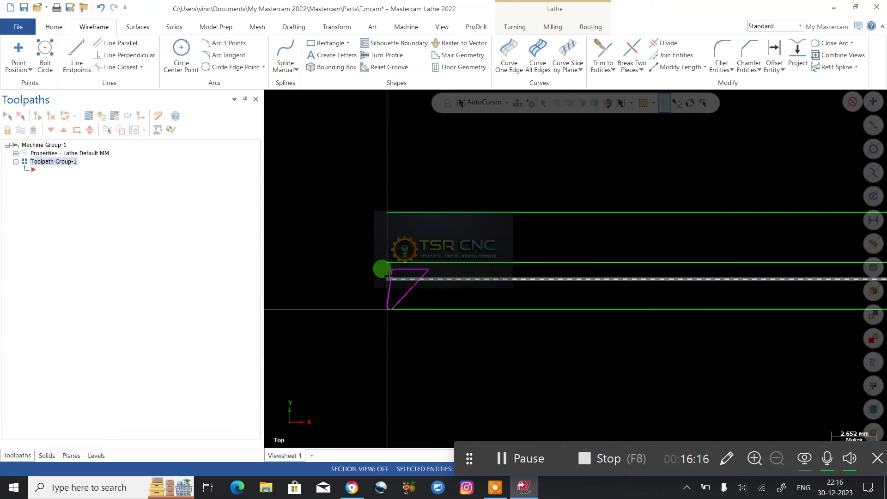
Draw a line about 1.83 mm long at 82.4° along the insert's steep flank, starting where it crosses the 1.8 mm parallel line
{"action": "scroll", "coordinate": [440, 237], "scroll_direction": "up", "scroll_amount": 4}
{"action": "scroll", "coordinate": [412, 267], "scroll_direction": "down", "scroll_amount": 3}
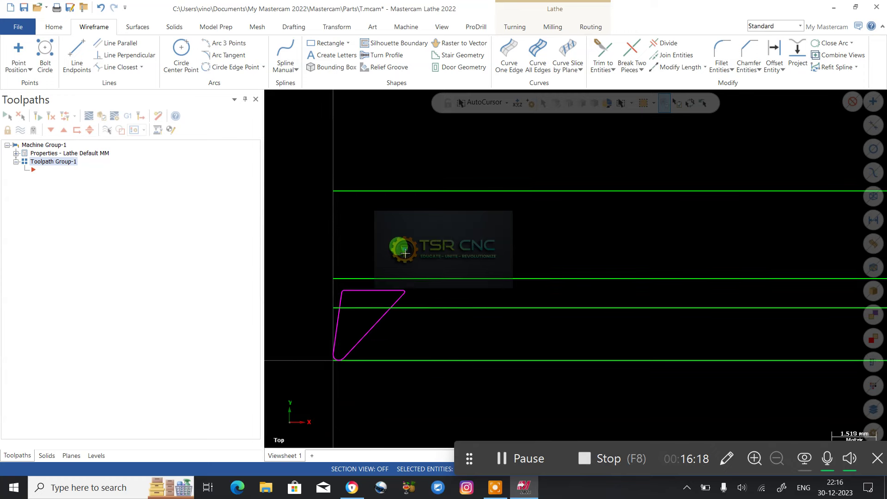
{"action": "left_click", "coordinate": [78, 57]}
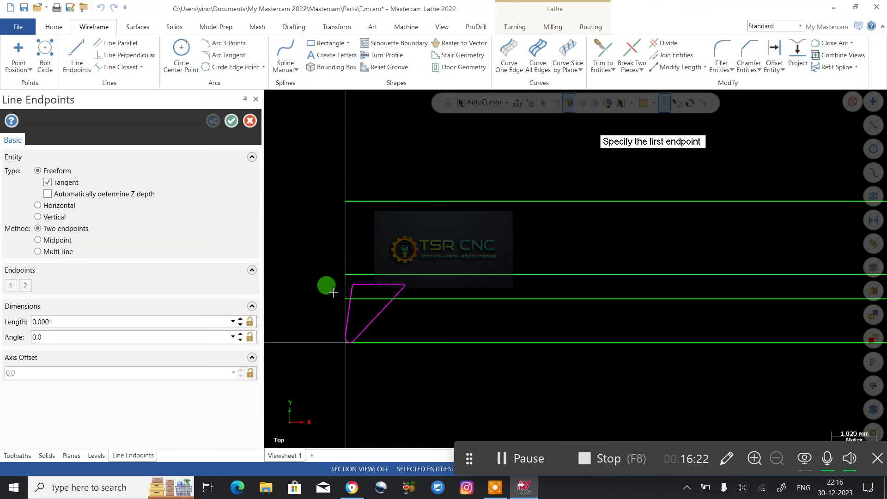
{"action": "scroll", "coordinate": [347, 299], "scroll_direction": "up", "scroll_amount": 10}
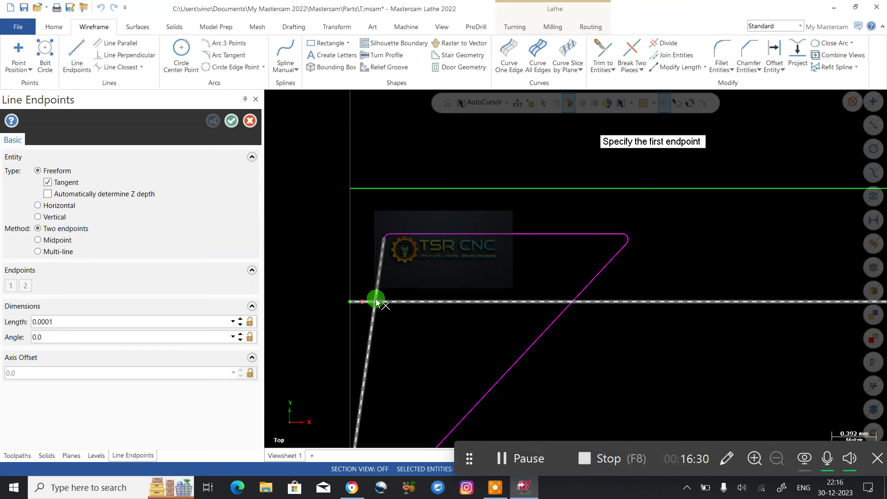
{"action": "left_click", "coordinate": [377, 302]}
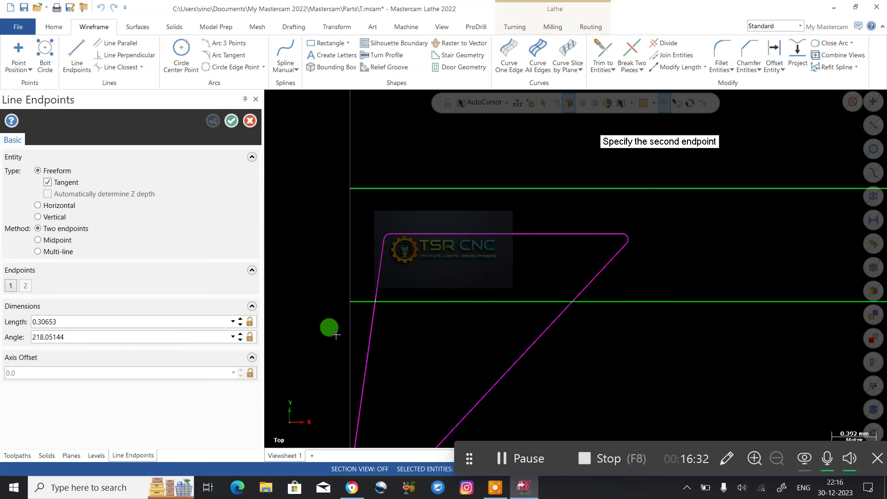
{"action": "scroll", "coordinate": [328, 328], "scroll_direction": "down", "scroll_amount": 3}
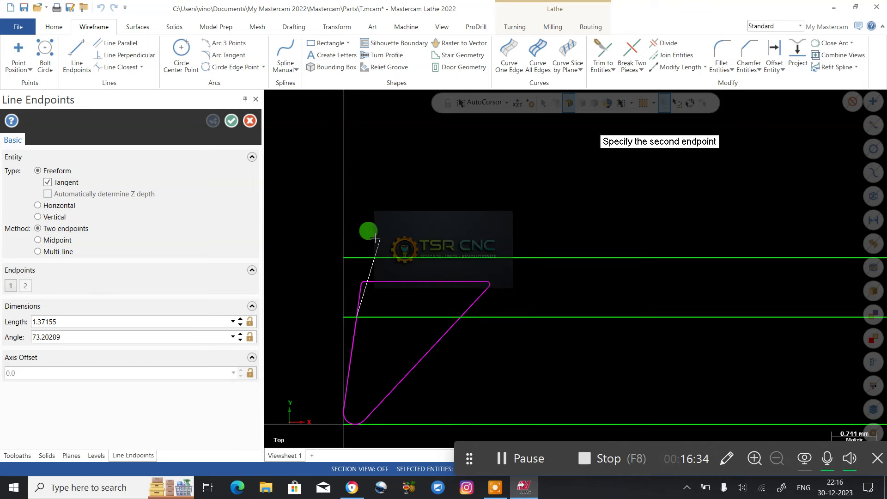
{"action": "left_click", "coordinate": [371, 209]}
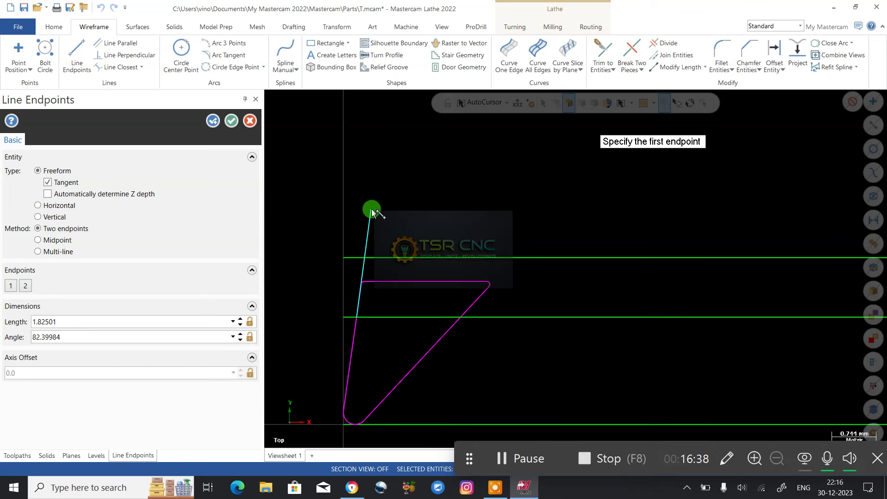
Draw a sloped line about 4.76 mm long at 42° from the flank line's crossing with the 2.8 mm line to just past the uppermost line
{"action": "left_click", "coordinate": [362, 258]}
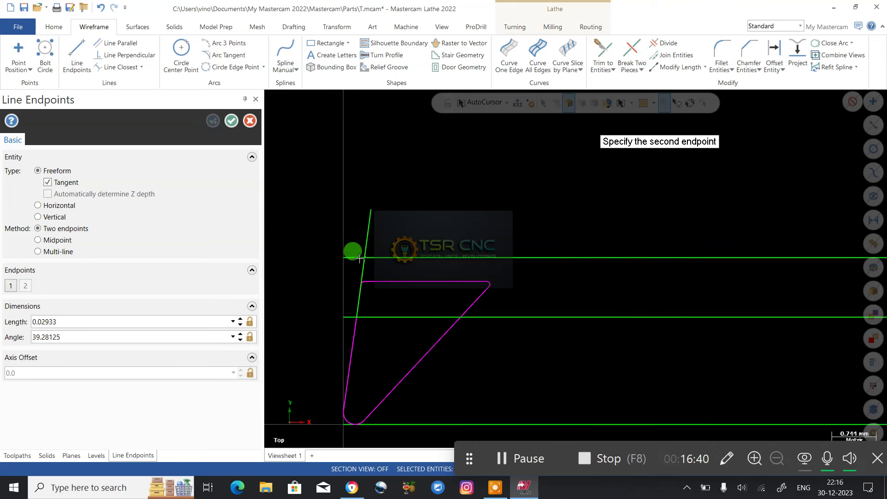
{"action": "scroll", "coordinate": [290, 305], "scroll_direction": "down", "scroll_amount": 2}
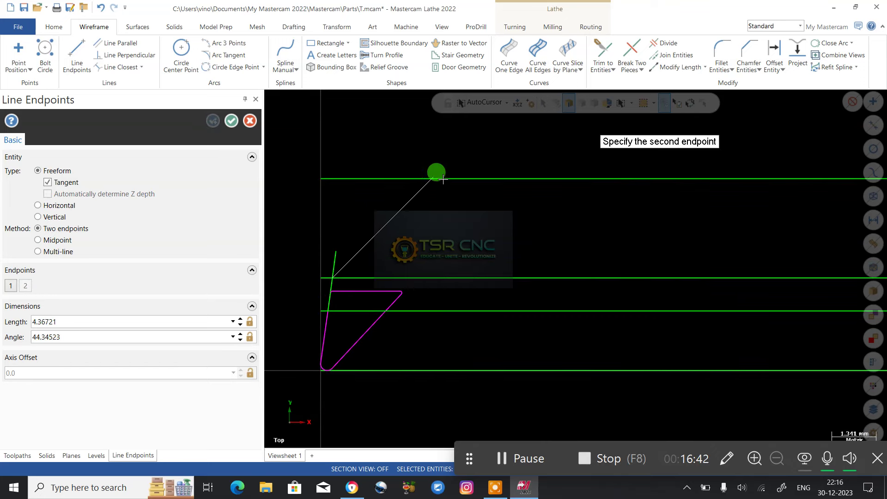
{"action": "left_click", "coordinate": [448, 172]}
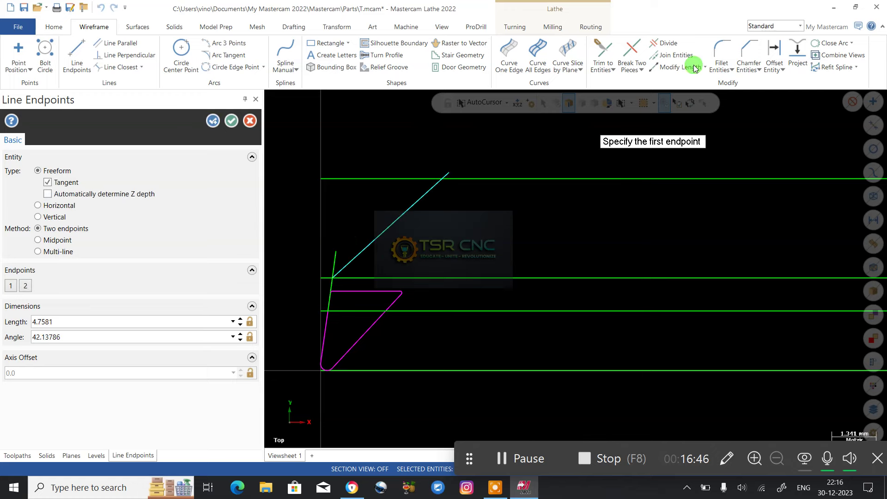
Trim the overhanging ends of the horizontal parallel lines, flank line and sloped line with Divide to form the holder's front outline
{"action": "left_click", "coordinate": [665, 42]}
{"action": "left_click", "coordinate": [382, 185]}
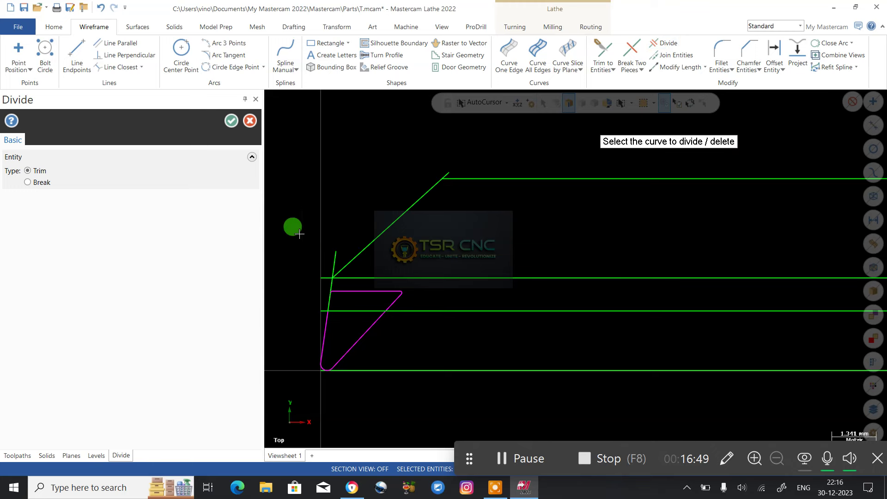
{"action": "left_click", "coordinate": [315, 312]}
{"action": "scroll", "coordinate": [330, 305], "scroll_direction": "up", "scroll_amount": 6}
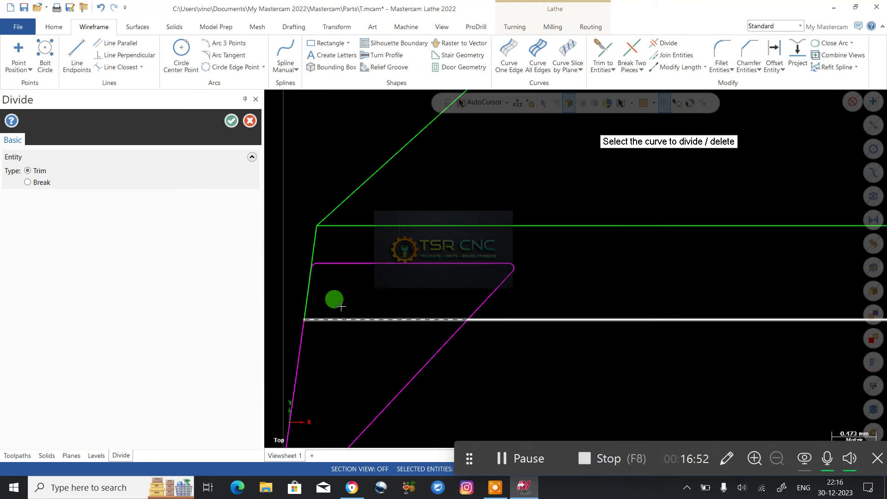
{"action": "scroll", "coordinate": [324, 271], "scroll_direction": "down", "scroll_amount": 5}
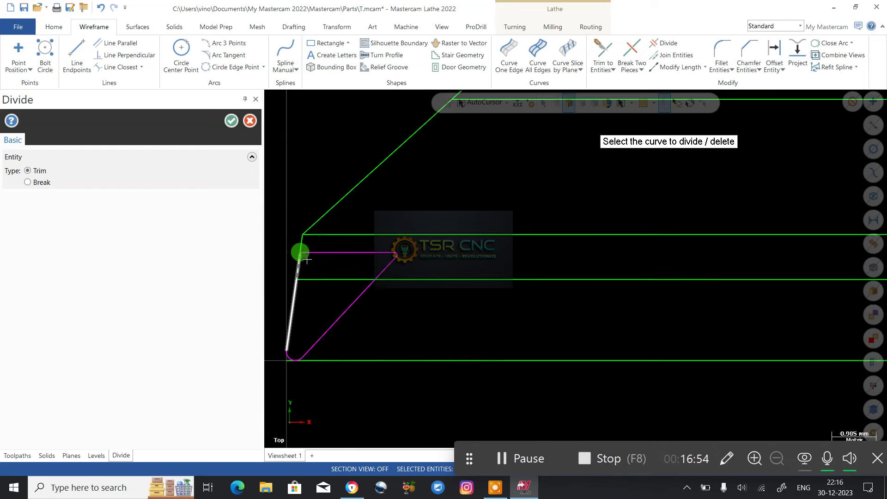
{"action": "scroll", "coordinate": [304, 256], "scroll_direction": "down", "scroll_amount": 2}
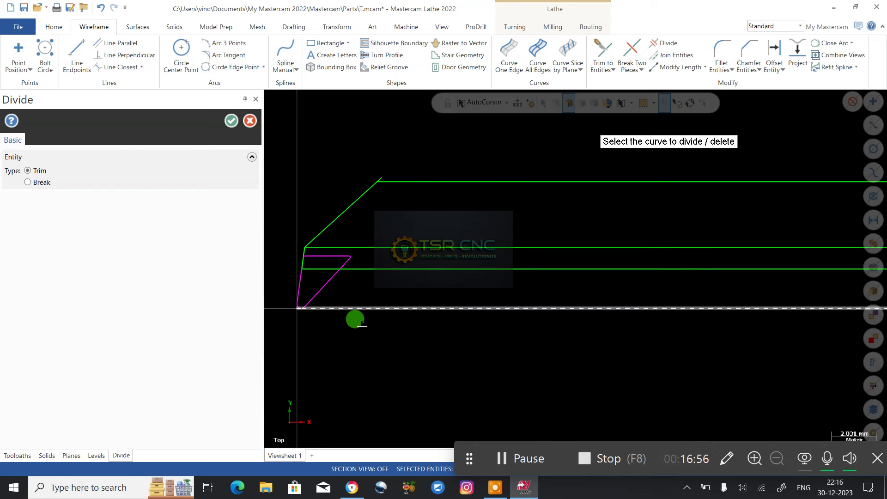
{"action": "left_click", "coordinate": [384, 174]}
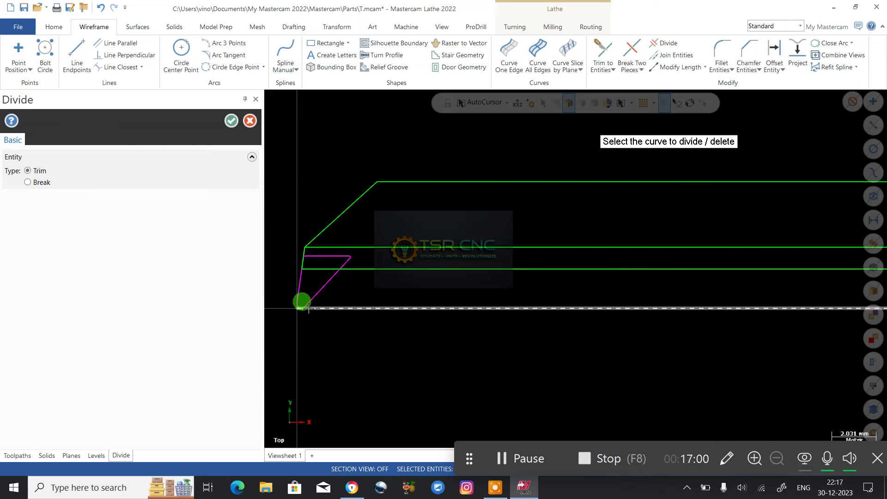
Switch to the browser and examine the GP_R and GQ_R drawings and catalog tables for the LU dimension
{"action": "left_click", "coordinate": [352, 487]}
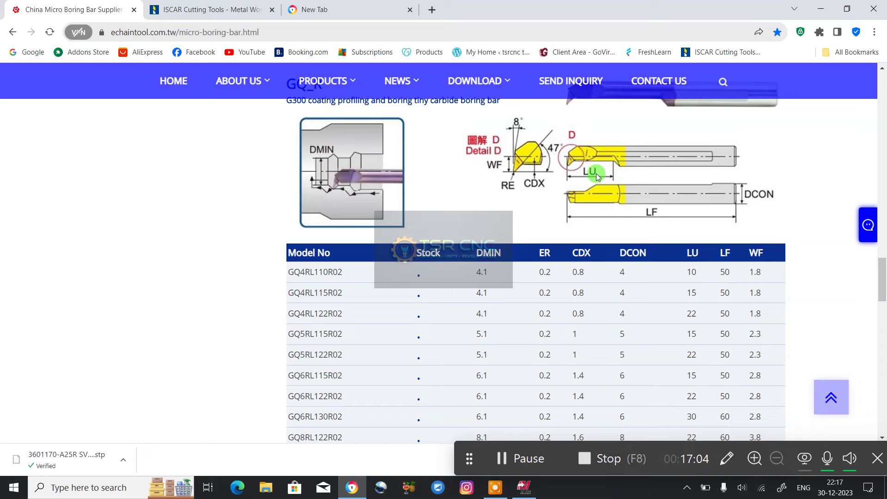
{"action": "scroll", "coordinate": [536, 242], "scroll_direction": "down", "scroll_amount": 3}
{"action": "scroll", "coordinate": [547, 253], "scroll_direction": "up", "scroll_amount": 9}
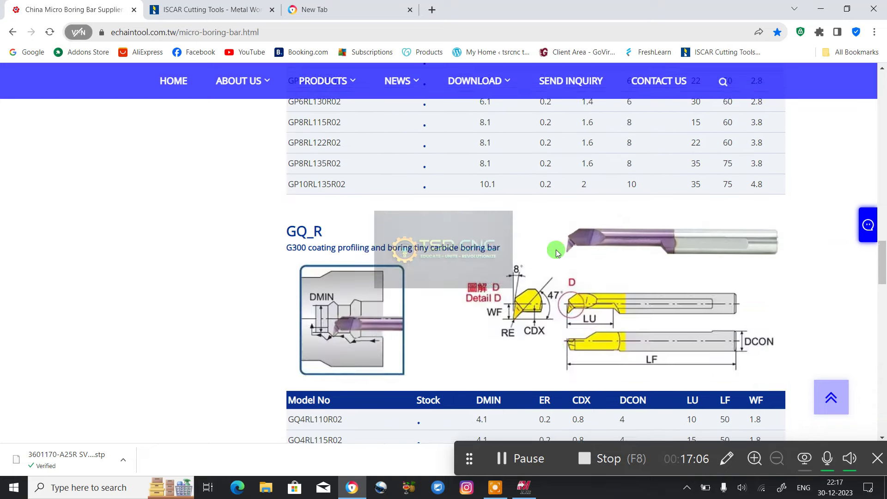
{"action": "scroll", "coordinate": [537, 231], "scroll_direction": "up", "scroll_amount": 8}
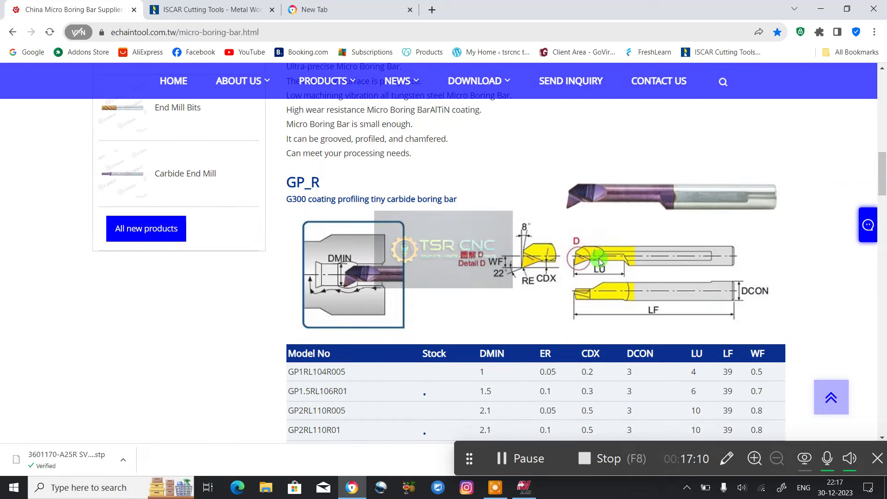
{"action": "scroll", "coordinate": [563, 224], "scroll_direction": "down", "scroll_amount": 5}
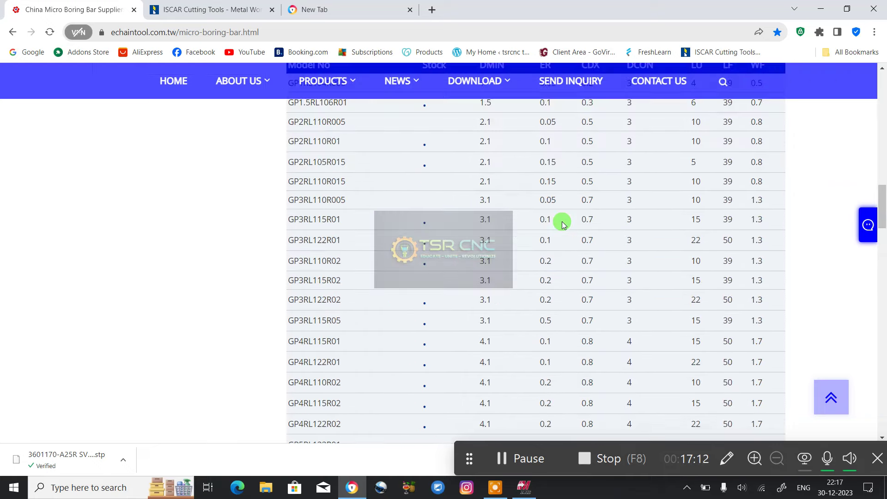
{"action": "scroll", "coordinate": [563, 222], "scroll_direction": "up", "scroll_amount": 4}
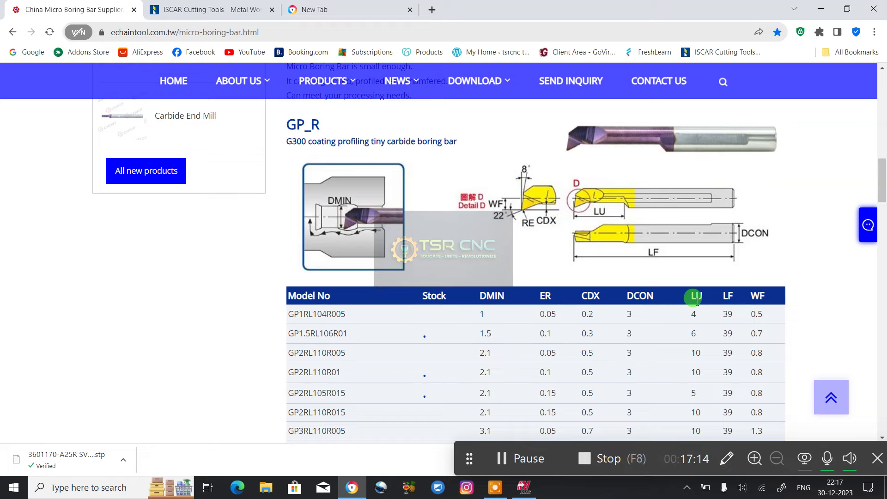
{"action": "scroll", "coordinate": [697, 299], "scroll_direction": "down", "scroll_amount": 14}
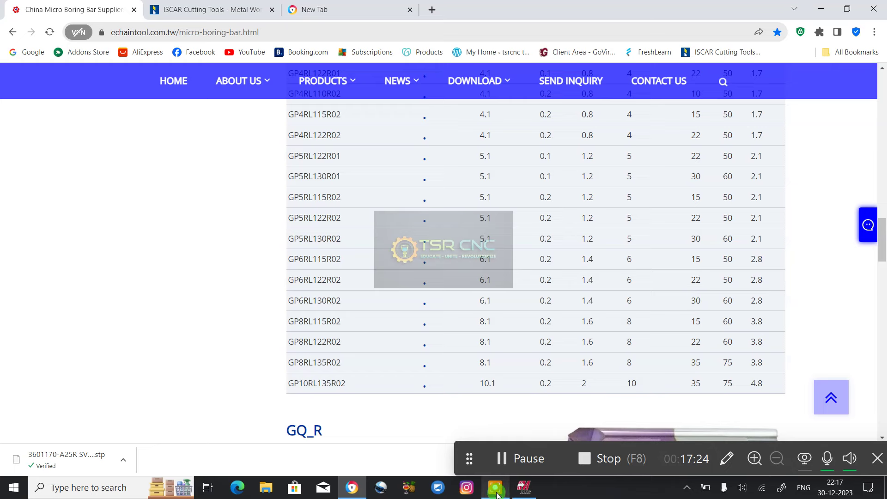
Switch back to Mastercam and draw a vertical line about 3.8 mm long upward from the origin at the insert's nose
{"action": "mouse_move", "coordinate": [523, 487]}
{"action": "left_click", "coordinate": [512, 436]}
{"action": "scroll", "coordinate": [459, 348], "scroll_direction": "down", "scroll_amount": 5}
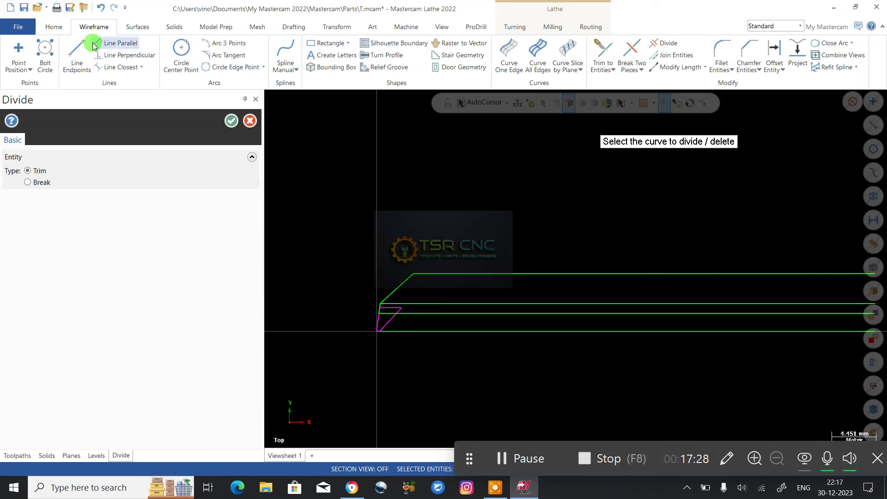
{"action": "left_click", "coordinate": [74, 54]}
{"action": "scroll", "coordinate": [307, 333], "scroll_direction": "up", "scroll_amount": 3}
{"action": "scroll", "coordinate": [413, 336], "scroll_direction": "up", "scroll_amount": 4}
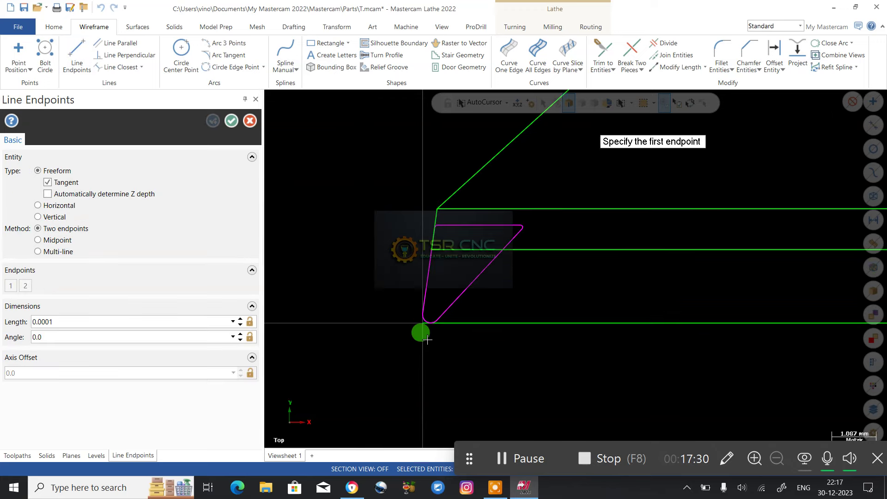
{"action": "left_click", "coordinate": [420, 313]}
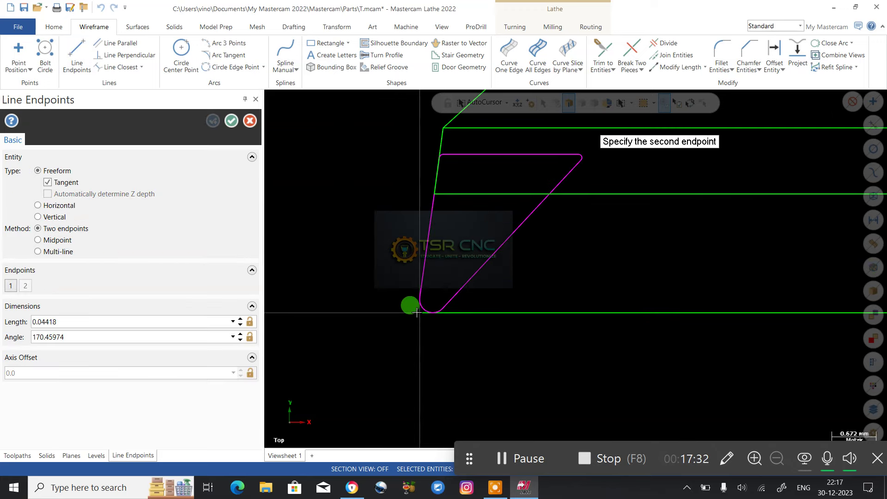
{"action": "scroll", "coordinate": [410, 315], "scroll_direction": "down", "scroll_amount": 2}
{"action": "left_click", "coordinate": [409, 150]}
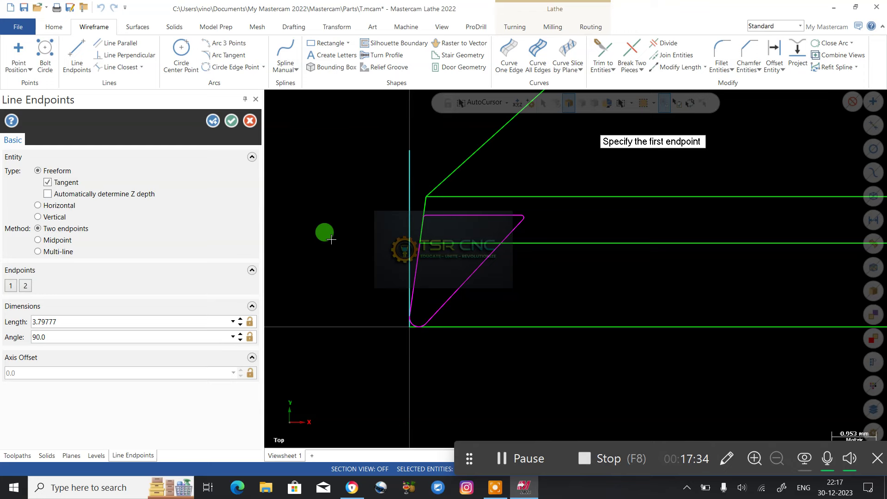
{"action": "left_click", "coordinate": [232, 122]}
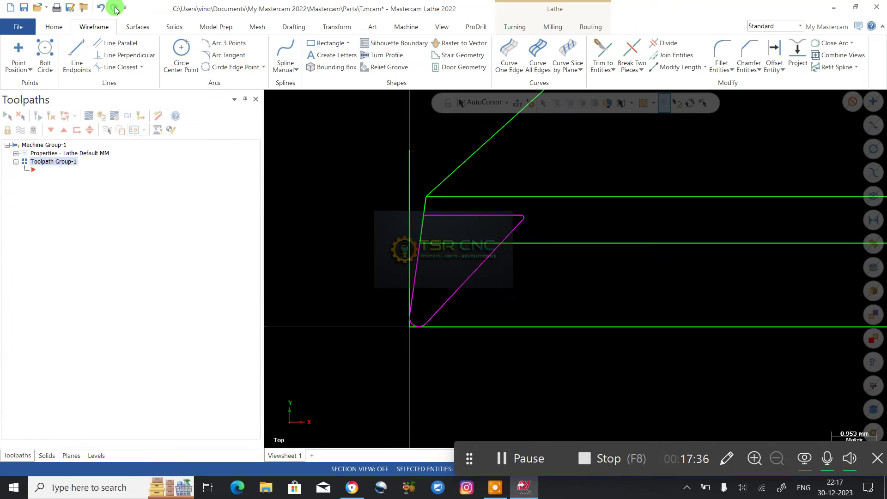
Create a line parallel to the vertical line, offset 30 mm along the holder in the positive X direction
{"action": "left_click", "coordinate": [118, 43]}
{"action": "left_click", "coordinate": [409, 163]}
{"action": "scroll", "coordinate": [303, 185], "scroll_direction": "down", "scroll_amount": 3}
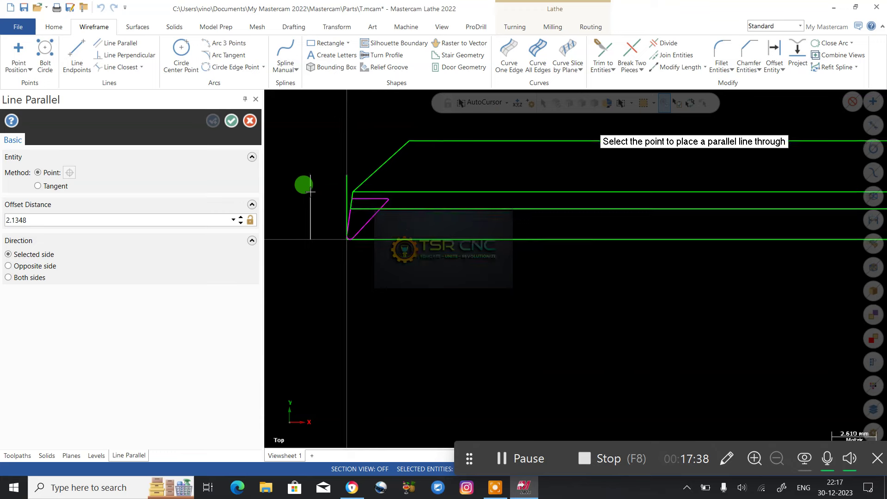
{"action": "left_click", "coordinate": [621, 208]}
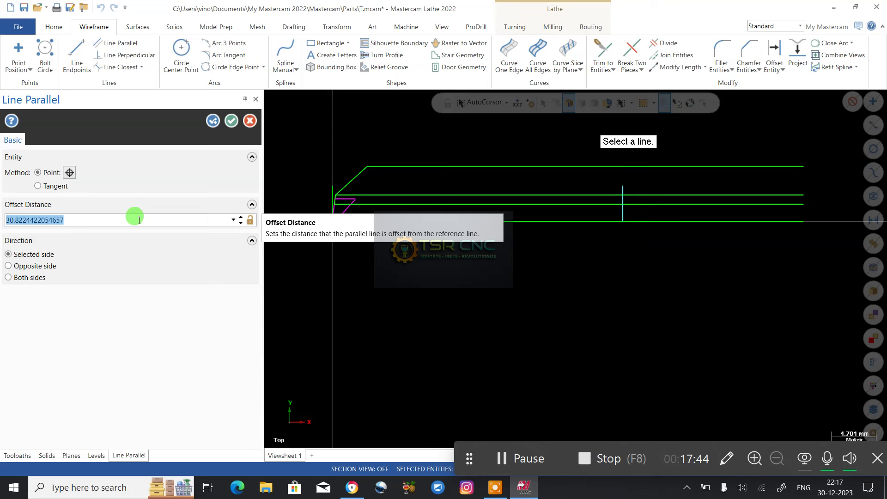
{"action": "type", "text": "30.0"}
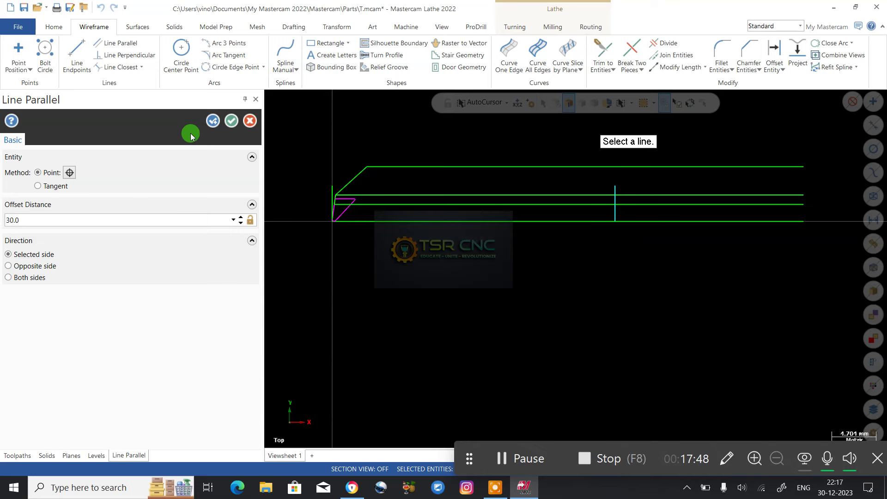
{"action": "left_click", "coordinate": [231, 120]}
{"action": "scroll", "coordinate": [577, 192], "scroll_direction": "up", "scroll_amount": 2}
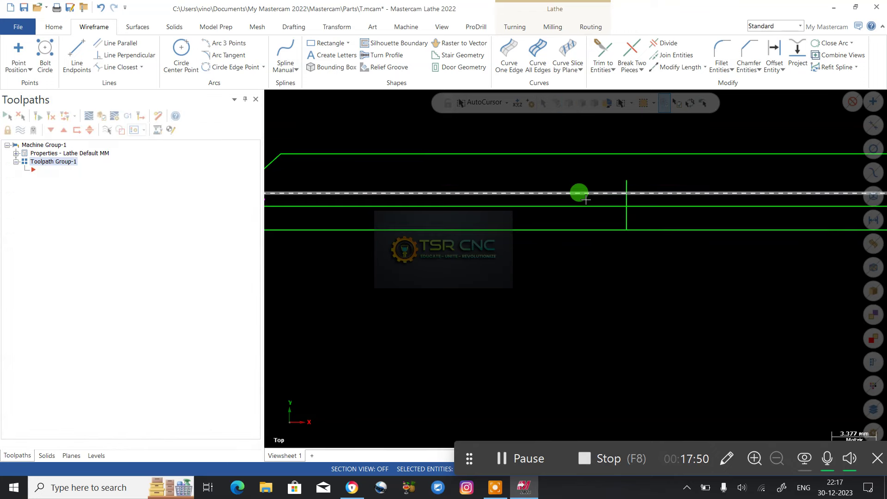
Trim away the surplus segments around the stepped lower edge of the holder profile and the extra vertical line at the origin
{"action": "left_click", "coordinate": [666, 43]}
{"action": "scroll", "coordinate": [785, 196], "scroll_direction": "down", "scroll_amount": 2}
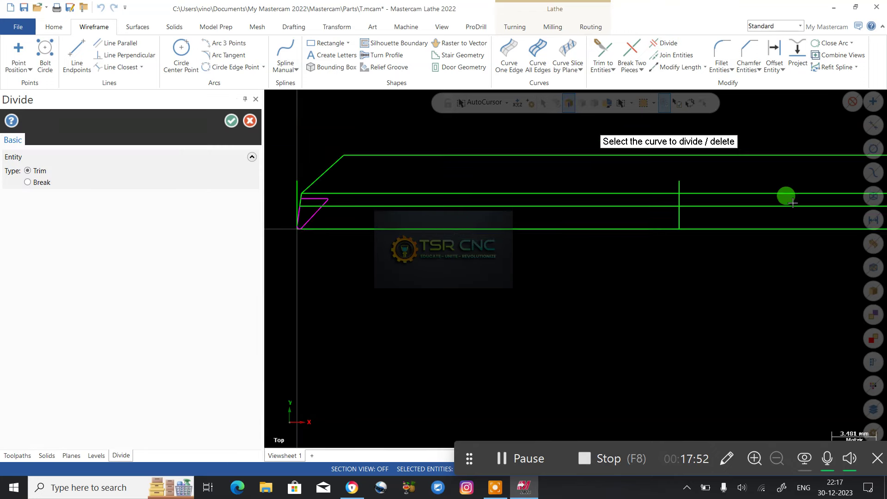
{"action": "left_click", "coordinate": [433, 229]}
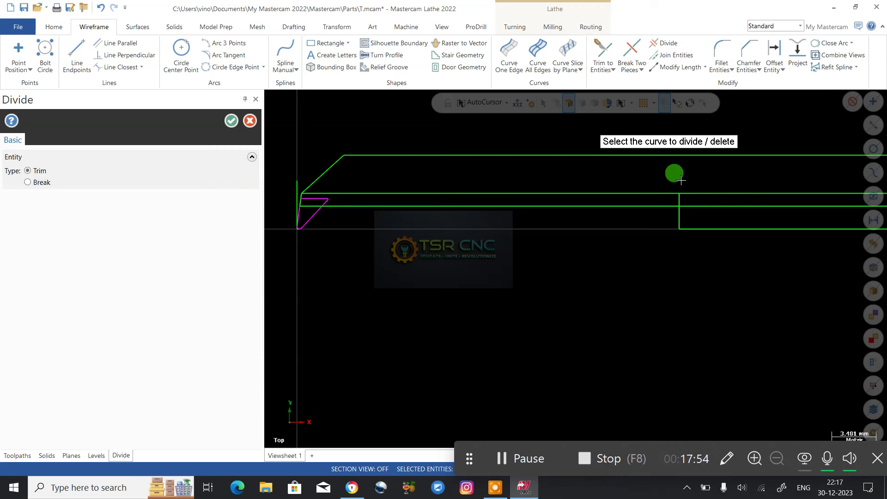
{"action": "left_click", "coordinate": [620, 192]}
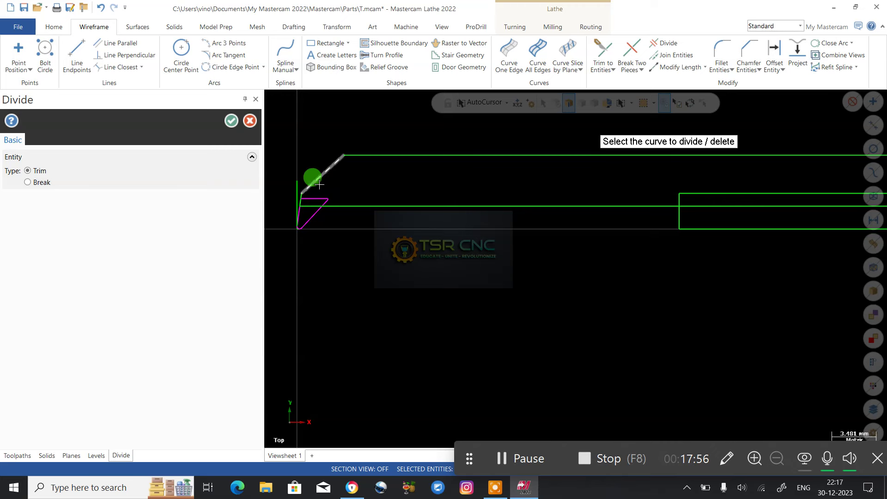
{"action": "left_click", "coordinate": [692, 202]}
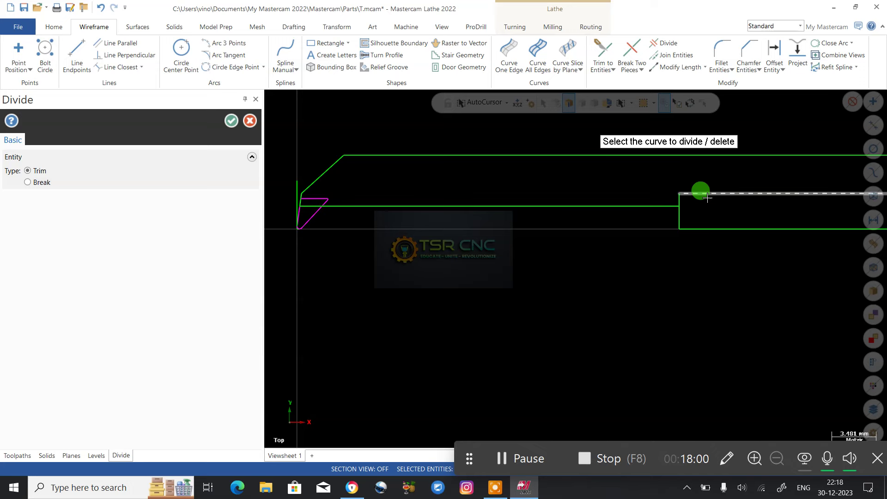
{"action": "left_click", "coordinate": [684, 193]}
{"action": "scroll", "coordinate": [584, 250], "scroll_direction": "down", "scroll_amount": 3}
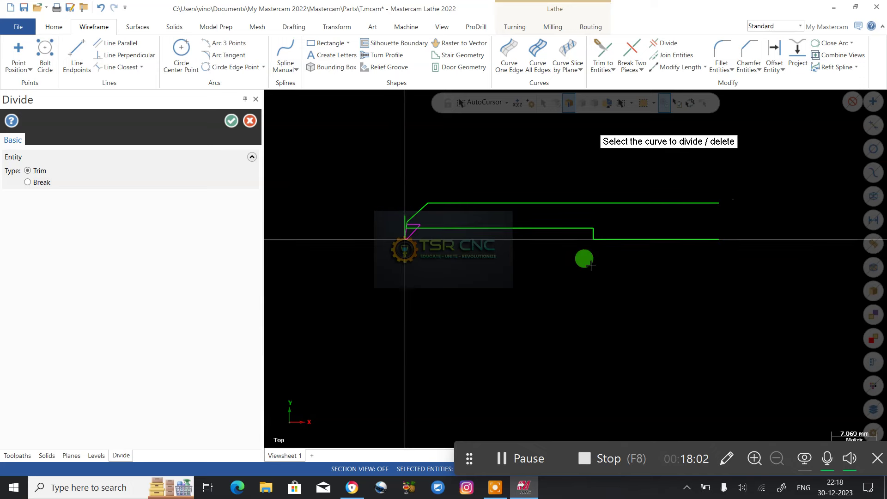
{"action": "scroll", "coordinate": [382, 226], "scroll_direction": "up", "scroll_amount": 6}
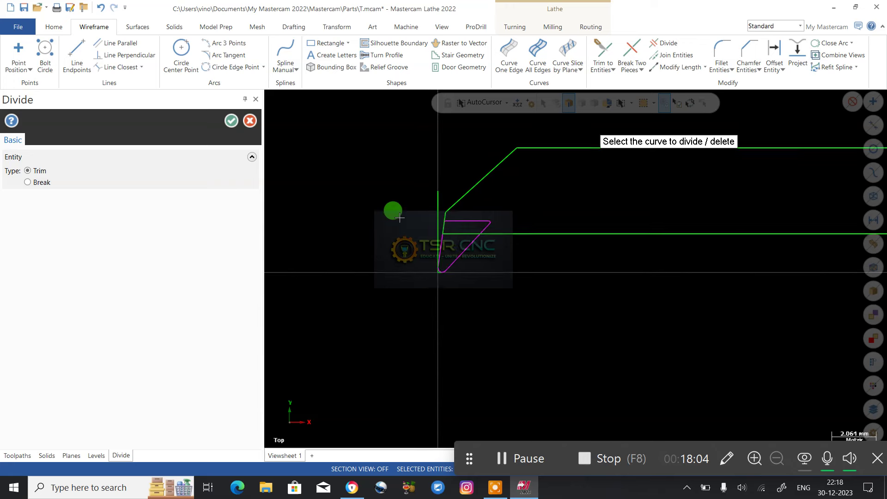
{"action": "left_click", "coordinate": [459, 184]}
{"action": "scroll", "coordinate": [342, 245], "scroll_direction": "down", "scroll_amount": 5}
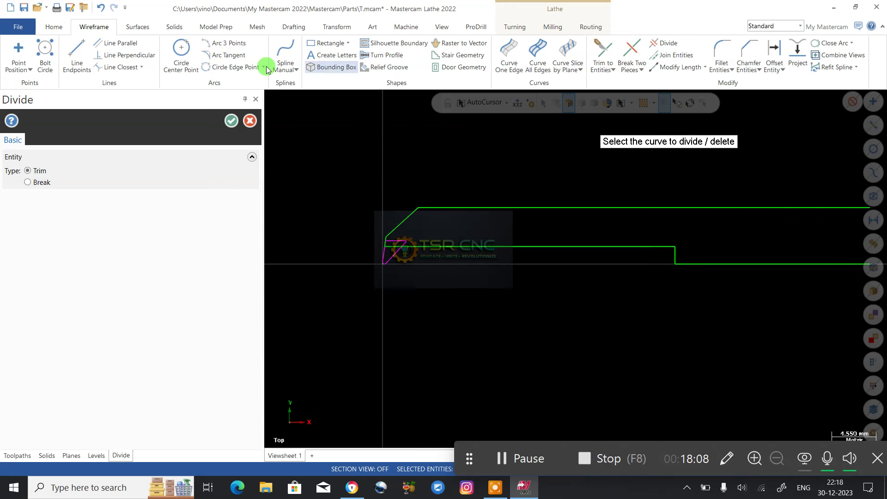
Close the far end of the holder profile with a vertical line joining the lower and upper edge endpoints
{"action": "left_click", "coordinate": [77, 54]}
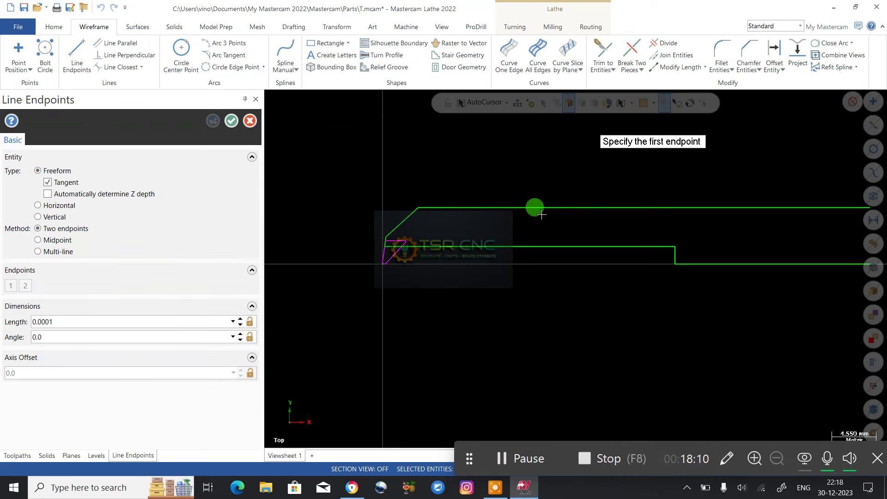
{"action": "scroll", "coordinate": [541, 214], "scroll_direction": "down", "scroll_amount": 2}
{"action": "left_click", "coordinate": [691, 242]}
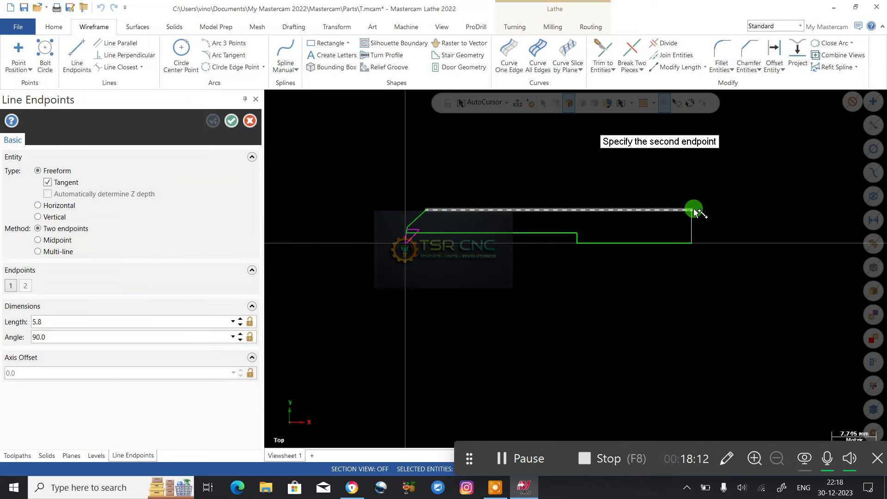
{"action": "left_click", "coordinate": [695, 212]}
{"action": "left_click", "coordinate": [232, 121]}
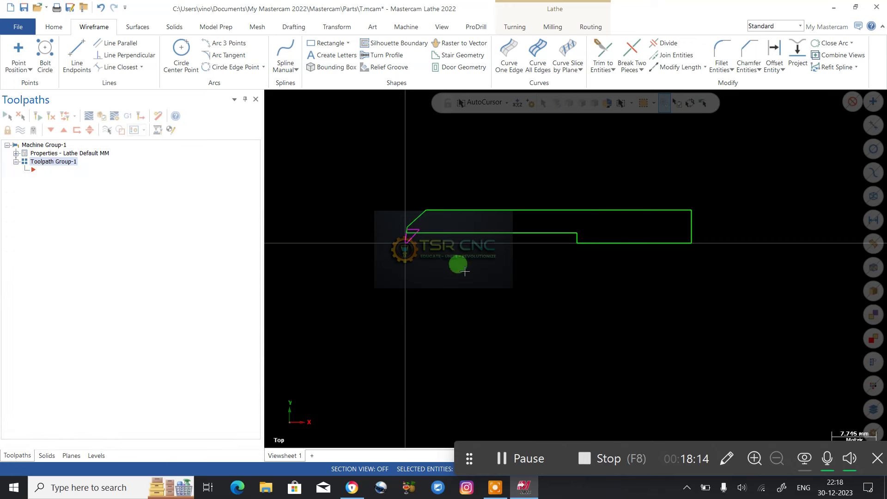
Clear the magenta result colour from the small triangular insert outline
{"action": "scroll", "coordinate": [421, 204], "scroll_direction": "up", "scroll_amount": 5}
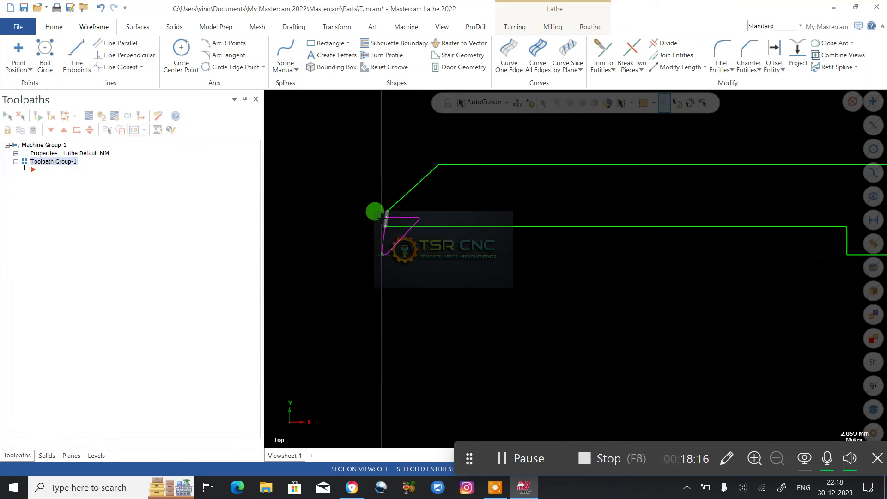
{"action": "scroll", "coordinate": [382, 217], "scroll_direction": "up", "scroll_amount": 2}
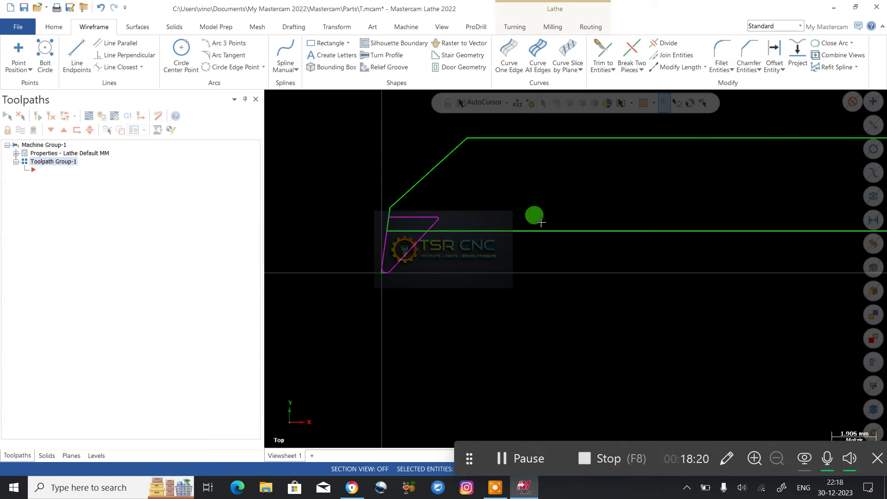
{"action": "scroll", "coordinate": [348, 246], "scroll_direction": "down", "scroll_amount": 1}
{"action": "scroll", "coordinate": [348, 246], "scroll_direction": "down", "scroll_amount": 1}
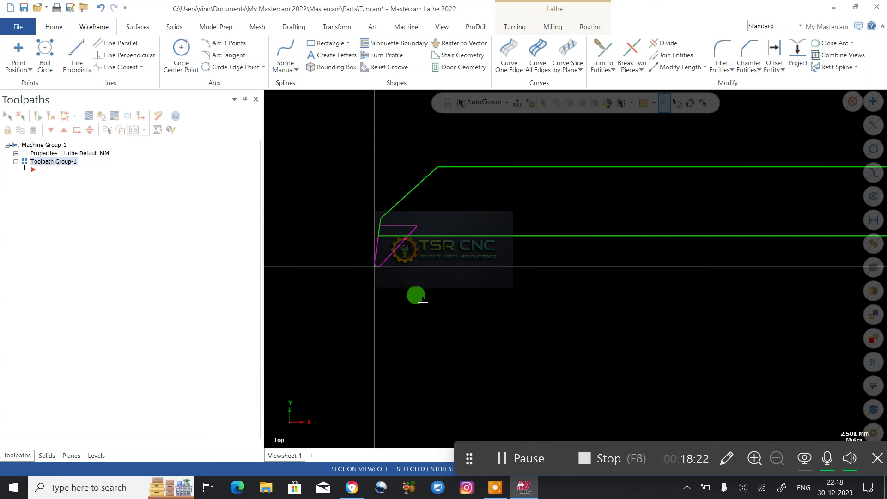
{"action": "right_click", "coordinate": [468, 272]}
{"action": "key", "text": "Escape"}
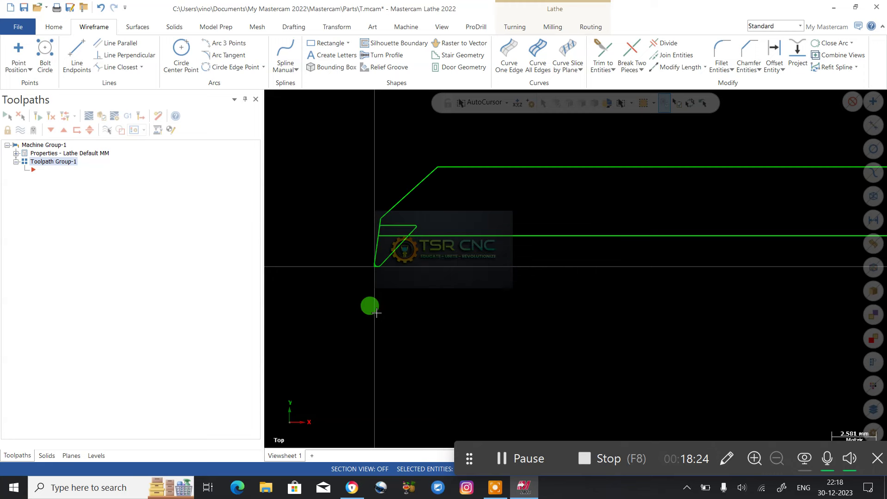
Delete the two short lines forming the sharp corner outside the insert's rounded nose at the origin
{"action": "scroll", "coordinate": [389, 236], "scroll_direction": "up", "scroll_amount": 5}
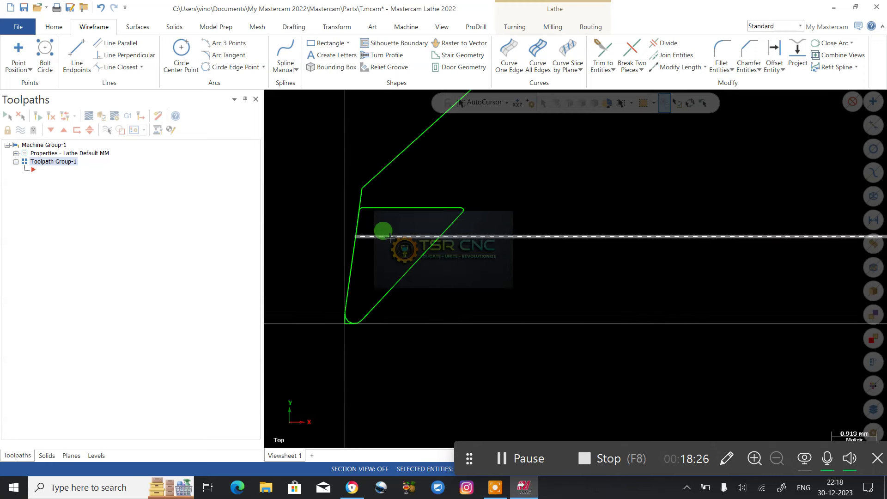
{"action": "scroll", "coordinate": [342, 319], "scroll_direction": "up", "scroll_amount": 7}
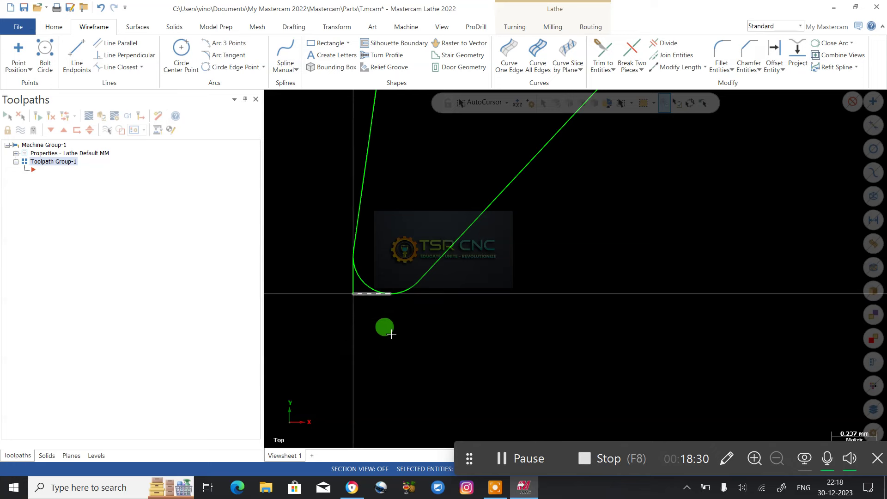
{"action": "scroll", "coordinate": [373, 314], "scroll_direction": "up", "scroll_amount": 3}
{"action": "left_click", "coordinate": [357, 262]}
{"action": "left_click", "coordinate": [342, 245]}
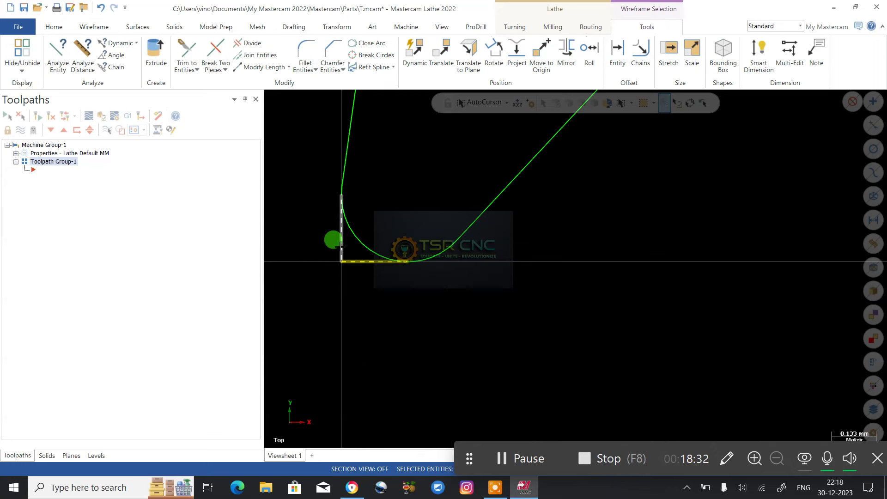
{"action": "key", "text": "Delete"}
{"action": "scroll", "coordinate": [392, 372], "scroll_direction": "down", "scroll_amount": 6}
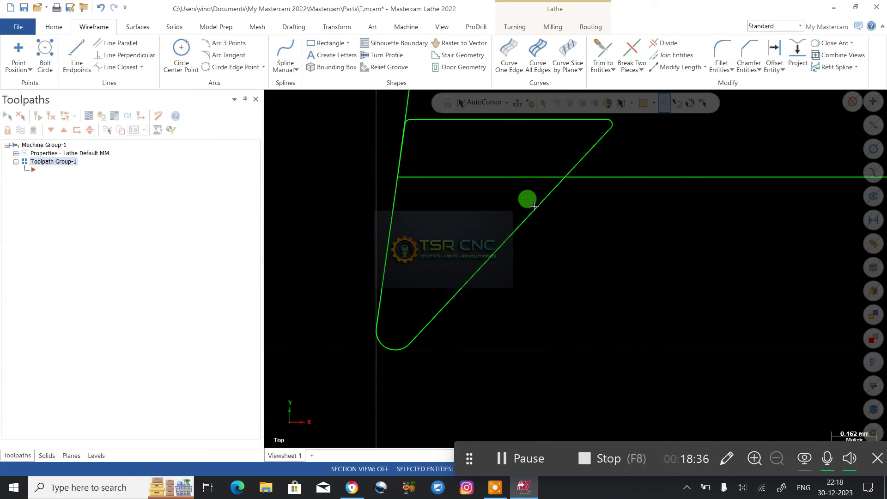
Select the closed insert outline as a chain and change its colour to red
{"action": "left_click", "coordinate": [632, 104]}
{"action": "left_click", "coordinate": [614, 136]}
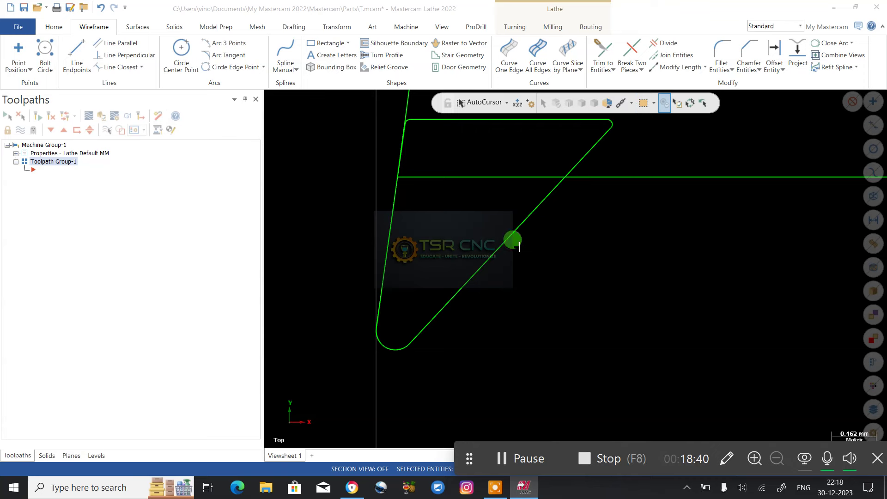
{"action": "left_click", "coordinate": [500, 247]}
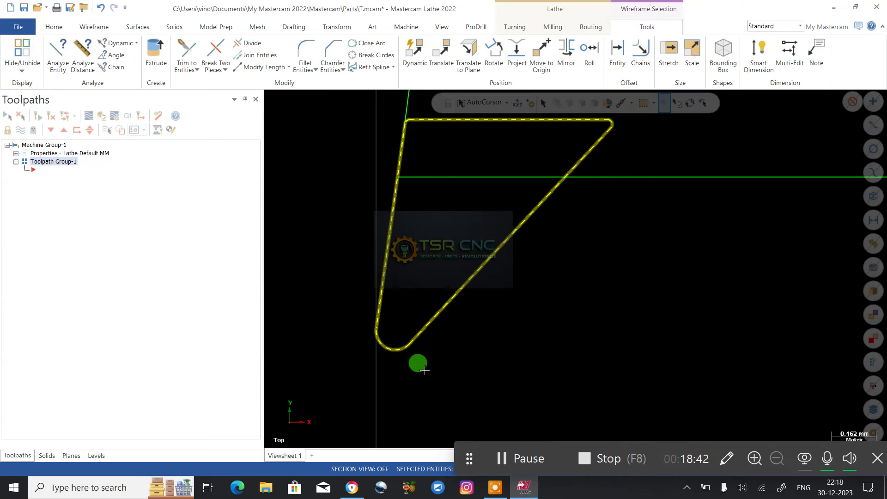
{"action": "scroll", "coordinate": [425, 370], "scroll_direction": "down", "scroll_amount": 2}
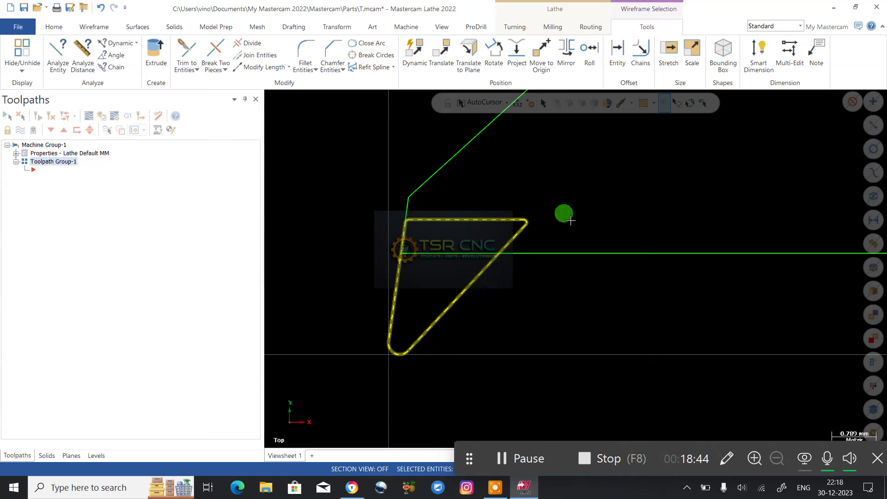
{"action": "right_click", "coordinate": [581, 184]}
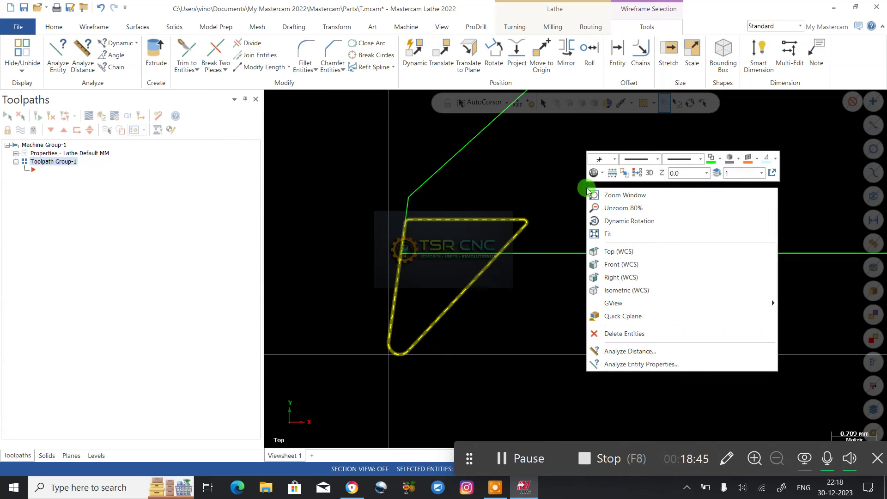
{"action": "left_click", "coordinate": [718, 159]}
{"action": "left_click", "coordinate": [724, 289]}
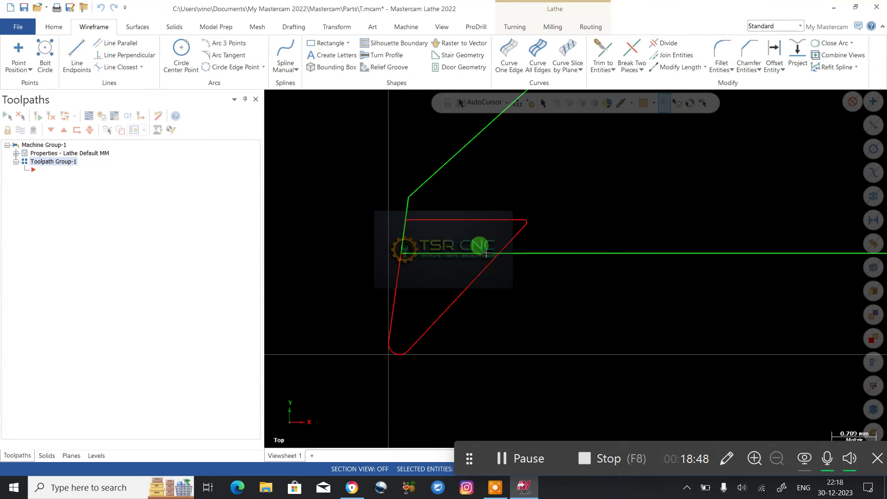
Isolate the red insert outline on screen, and undo the isolation
{"action": "scroll", "coordinate": [382, 340], "scroll_direction": "down", "scroll_amount": 1}
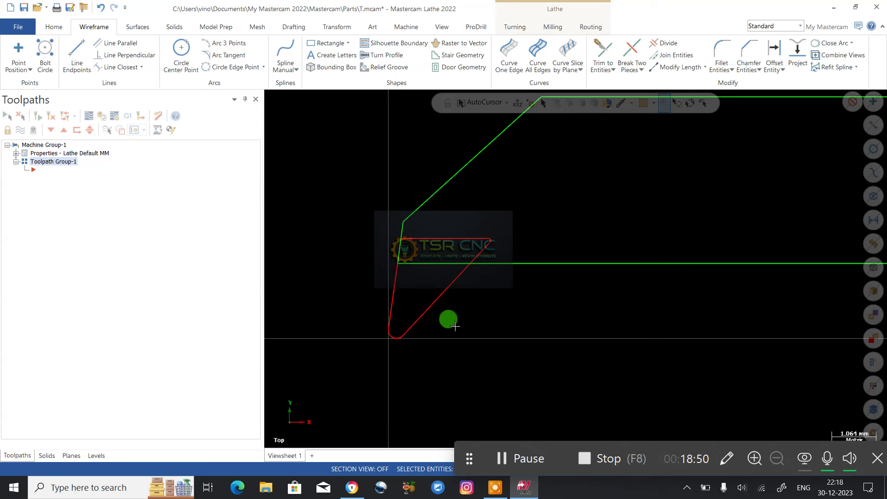
{"action": "left_click", "coordinate": [606, 54]}
{"action": "left_click", "coordinate": [444, 239]}
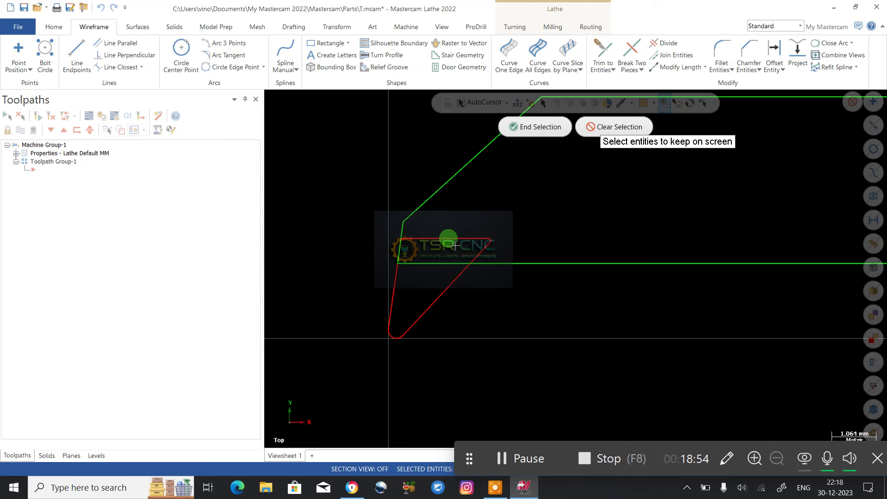
{"action": "left_click", "coordinate": [460, 236]}
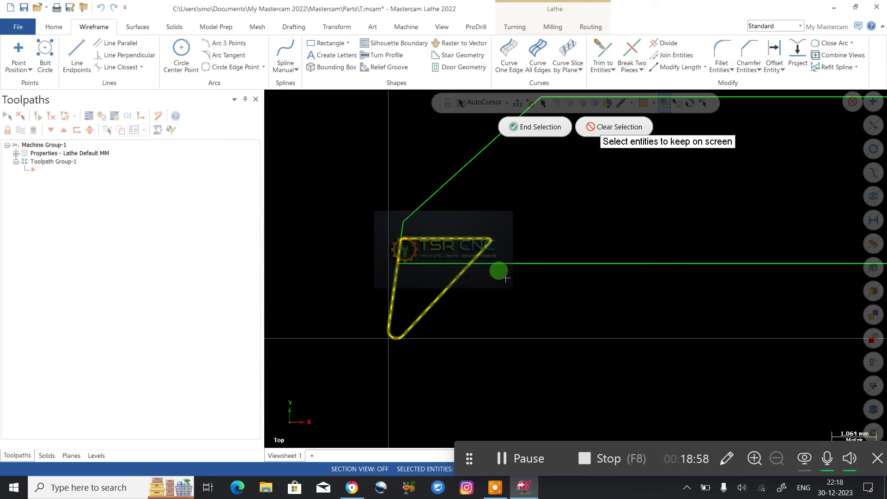
{"action": "key", "text": "Return"}
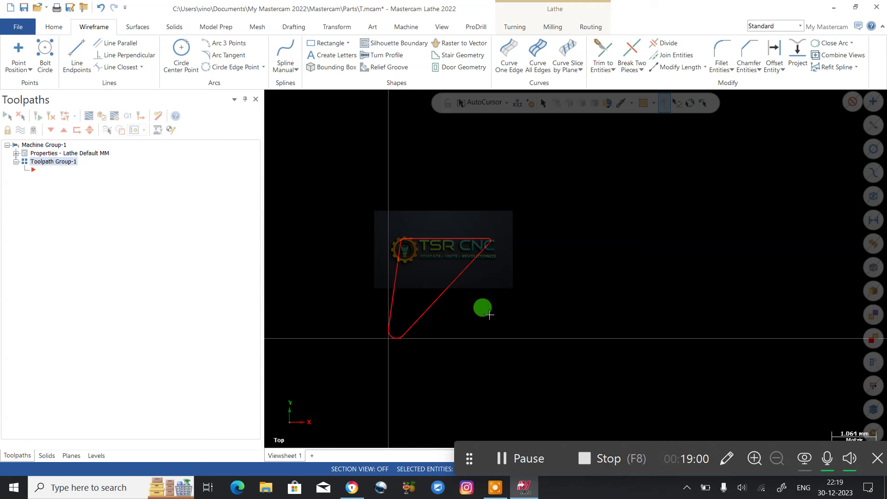
{"action": "key", "text": "ctrl+z"}
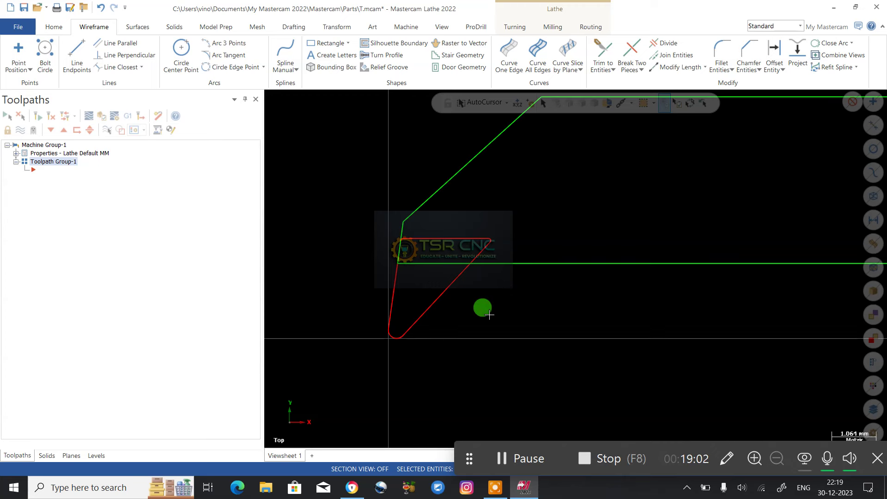
Hide the red insert outline by keeping every other entity on screen
{"action": "key", "text": "alt+e"}
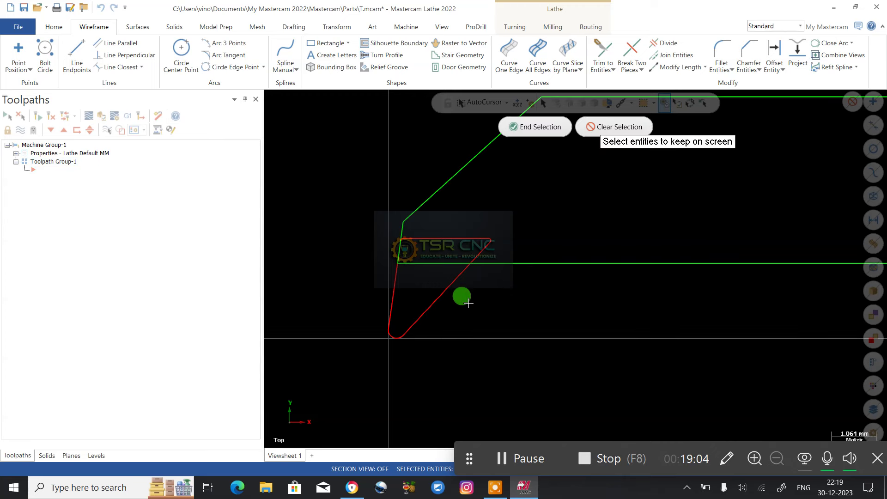
{"action": "key", "text": "ctrl+a"}
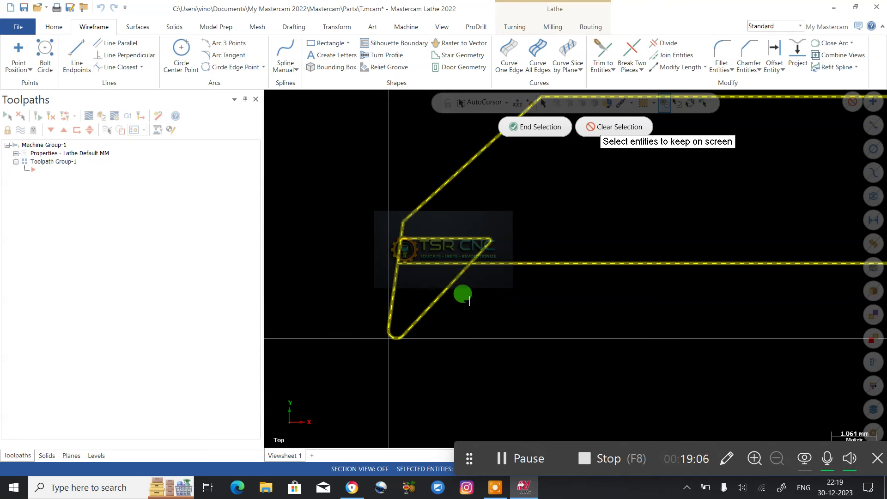
{"action": "left_click", "coordinate": [450, 289]}
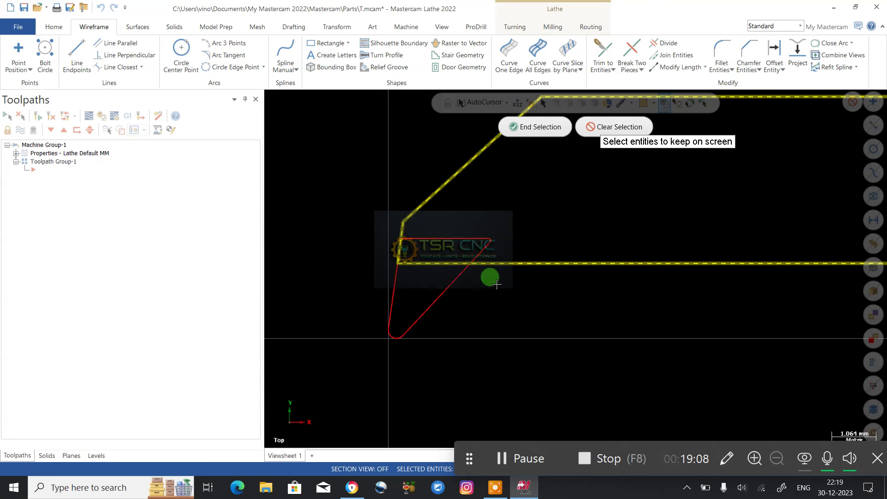
{"action": "key", "text": "Return"}
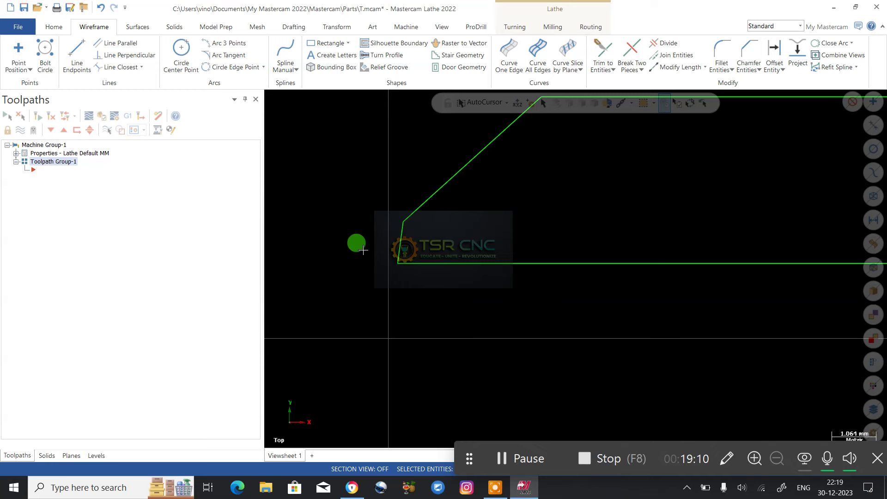
Fillet the holder outline's lower front corner, between the steep front edge and the lower horizontal edge, with a 0.05 mm radius
{"action": "scroll", "coordinate": [406, 273], "scroll_direction": "up", "scroll_amount": 1}
{"action": "scroll", "coordinate": [398, 251], "scroll_direction": "up", "scroll_amount": 1}
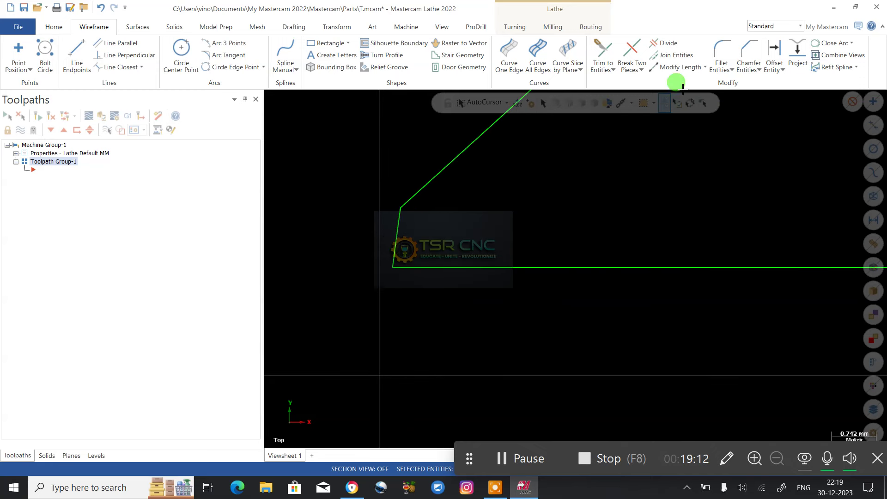
{"action": "left_click", "coordinate": [726, 51]}
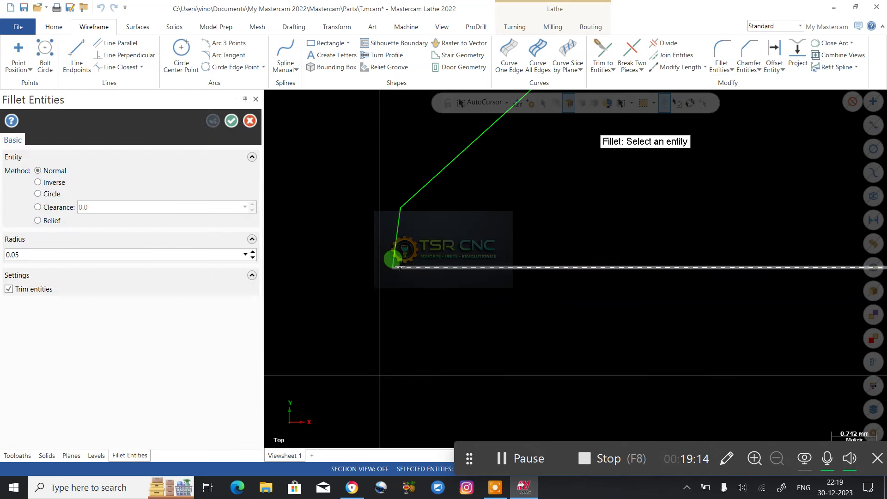
{"action": "left_click", "coordinate": [399, 267]}
{"action": "left_click", "coordinate": [399, 218]}
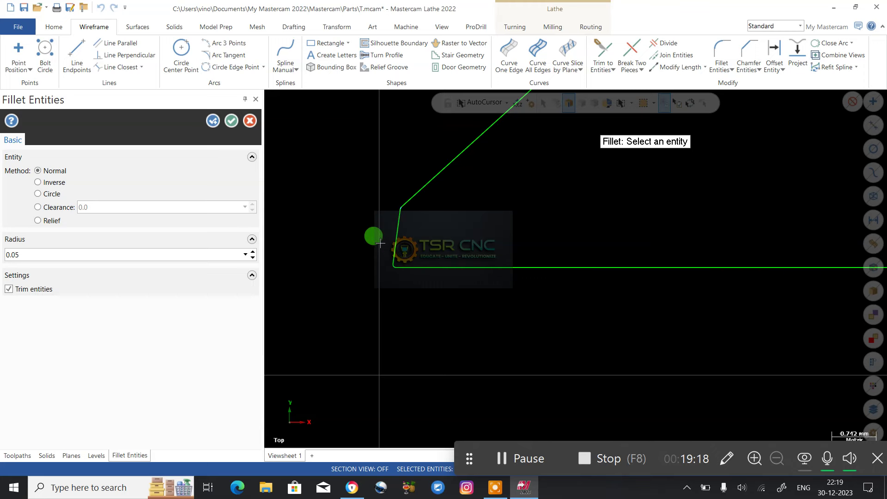
Select the holder outline and the red insert outline each as a chain to check that they are closed, clearing both selections
{"action": "scroll", "coordinate": [357, 266], "scroll_direction": "down", "scroll_amount": 5}
{"action": "scroll", "coordinate": [357, 265], "scroll_direction": "down", "scroll_amount": 2}
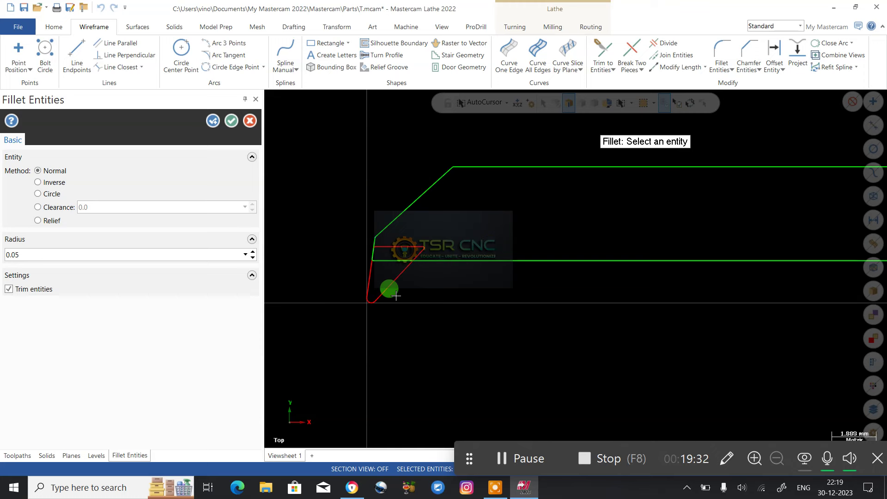
{"action": "scroll", "coordinate": [416, 246], "scroll_direction": "down", "scroll_amount": 3}
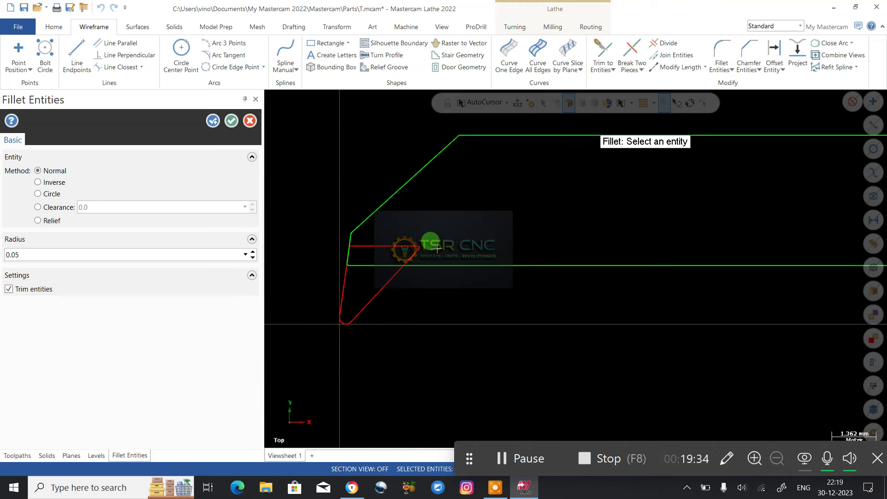
{"action": "scroll", "coordinate": [351, 266], "scroll_direction": "down", "scroll_amount": 2}
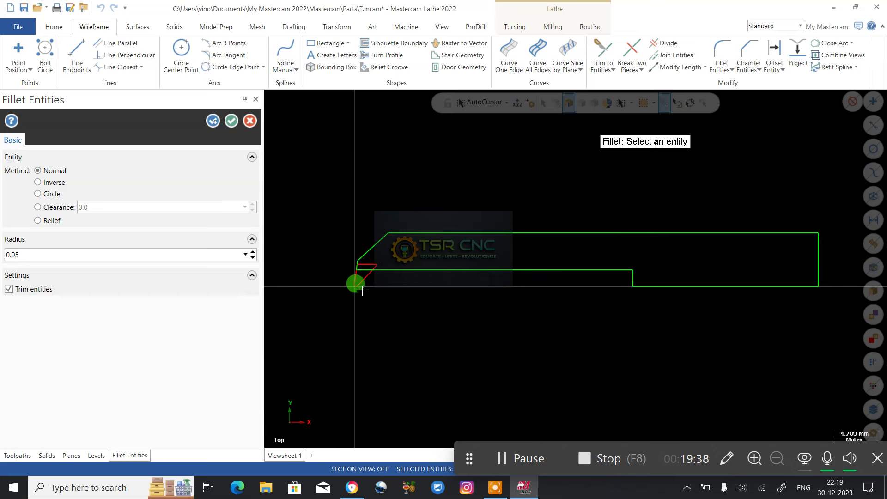
{"action": "left_click", "coordinate": [558, 234]}
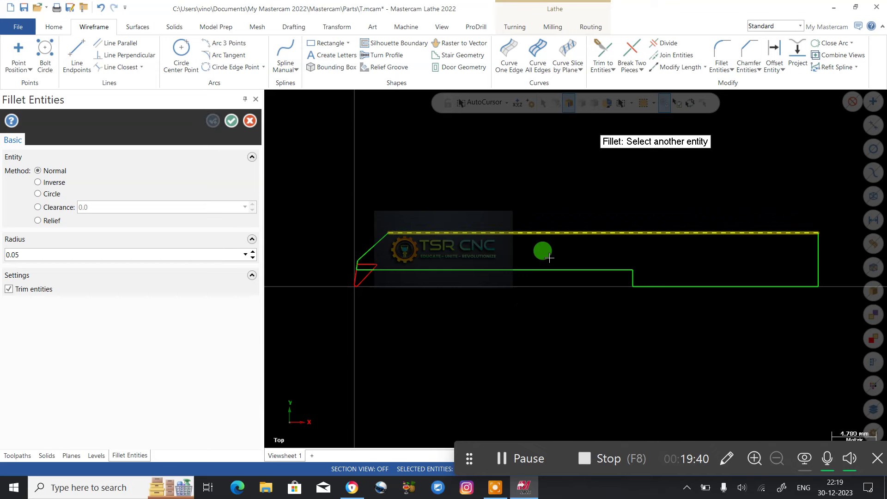
{"action": "key", "text": "Escape"}
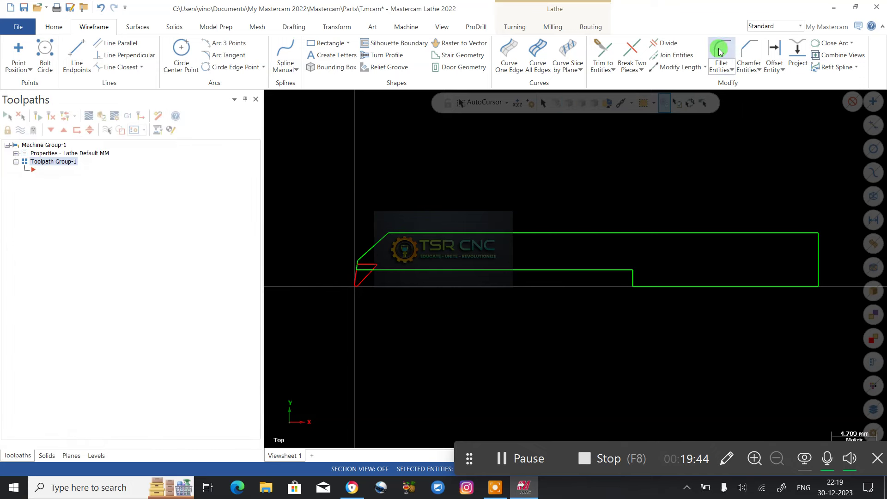
{"action": "double_click", "coordinate": [529, 233]}
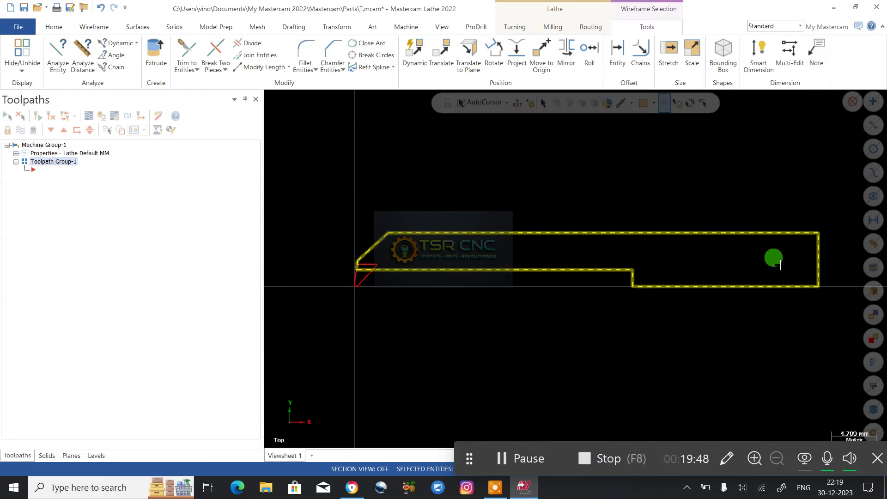
{"action": "key", "text": "Escape"}
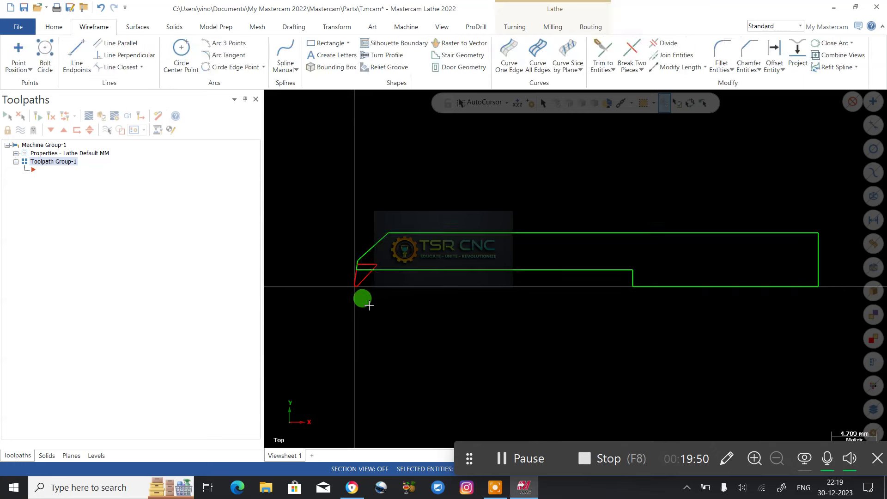
{"action": "left_click", "coordinate": [363, 280]}
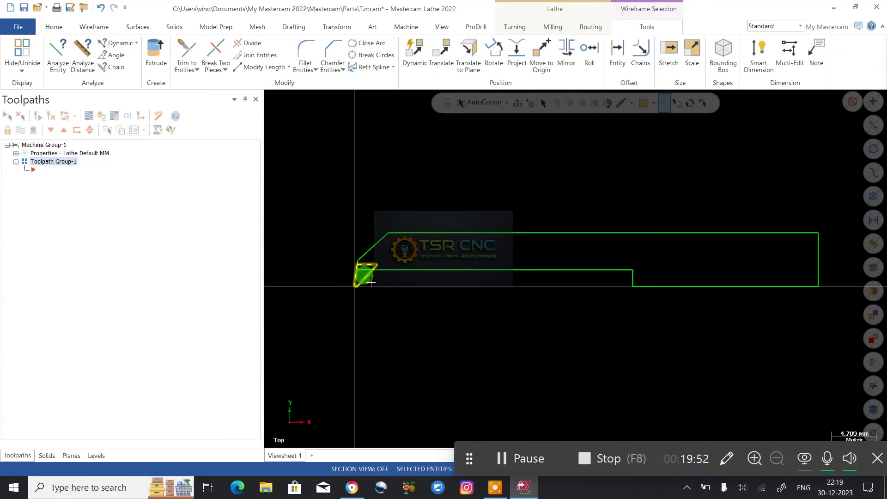
{"action": "key", "text": "Escape"}
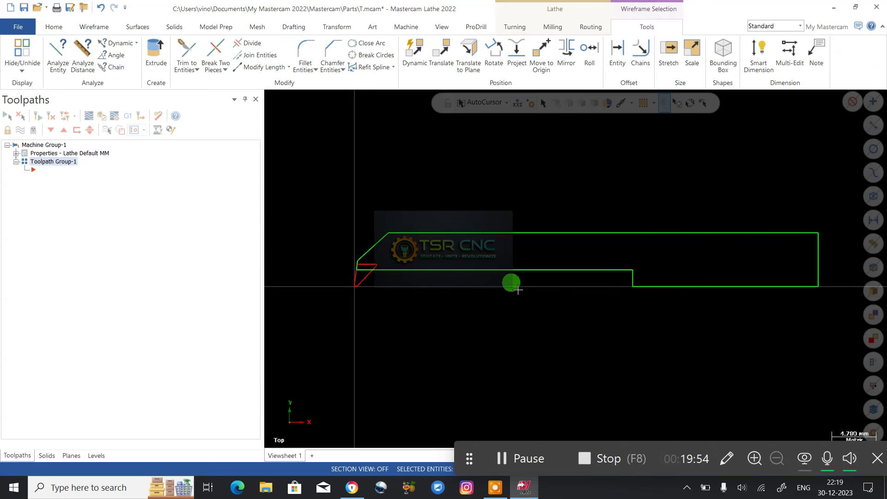
Mirror the complete holder and insert geometry about the X axis at Y offset 0.0, using the Move method
{"action": "scroll", "coordinate": [594, 281], "scroll_direction": "down", "scroll_amount": 2}
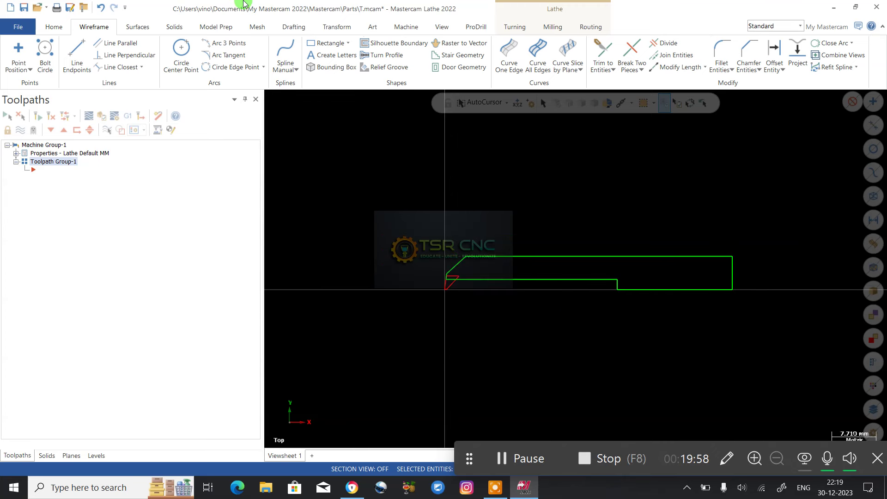
{"action": "left_click", "coordinate": [345, 30]}
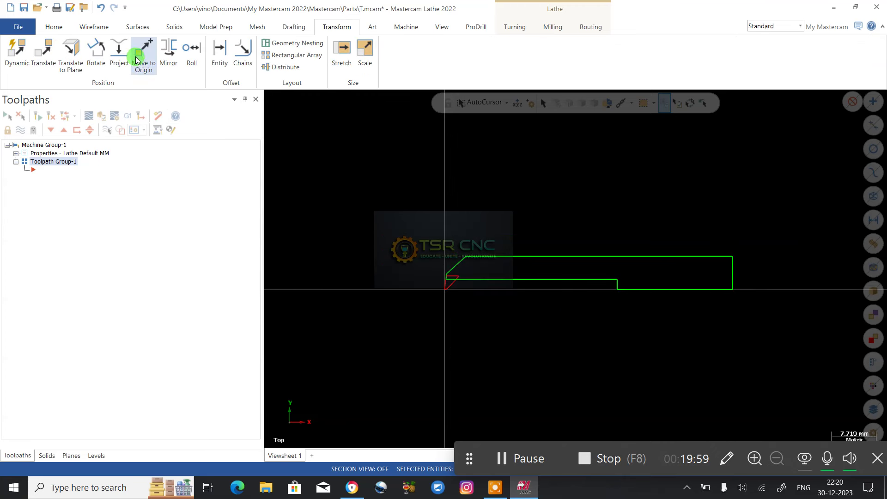
{"action": "left_click", "coordinate": [164, 52]}
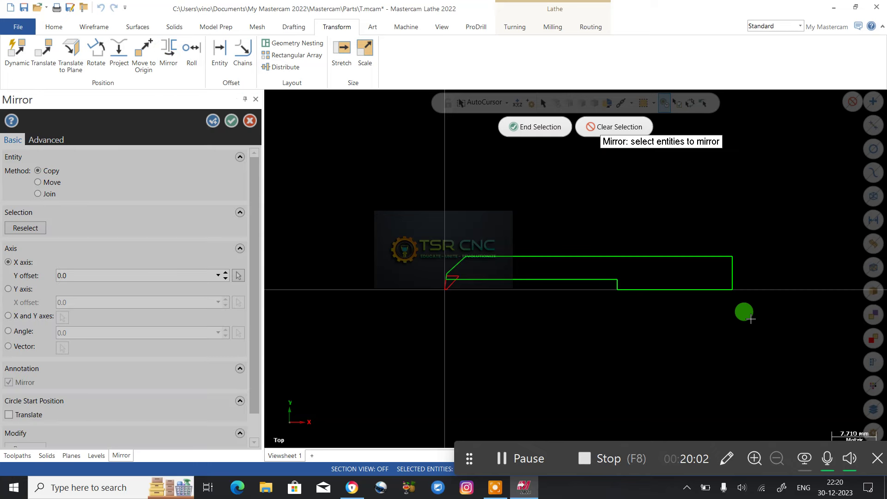
{"action": "left_click", "coordinate": [631, 102]}
{"action": "left_click", "coordinate": [606, 178]}
{"action": "left_click_drag", "start_coordinate": [392, 352], "coordinate": [800, 195]}
{"action": "key", "text": "Return"}
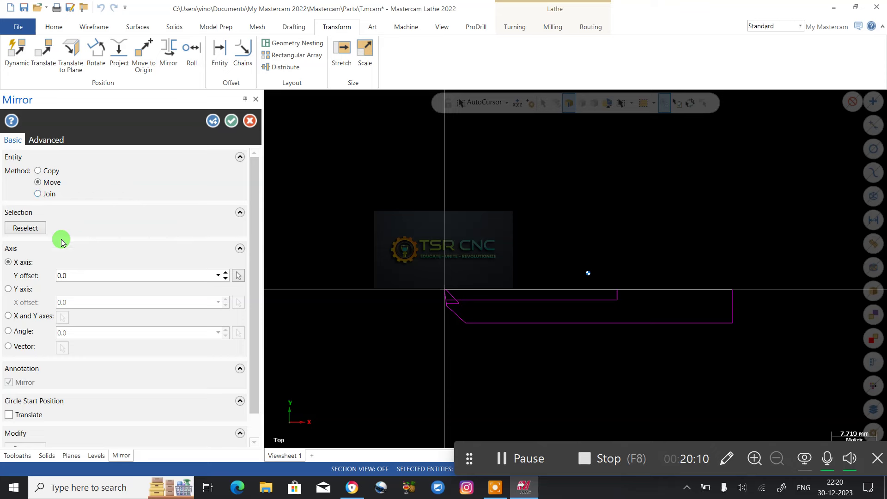
{"action": "left_click", "coordinate": [233, 121]}
Clear the transform result colours from the mirrored holder and insert profiles
{"action": "scroll", "coordinate": [472, 260], "scroll_direction": "up", "scroll_amount": 5}
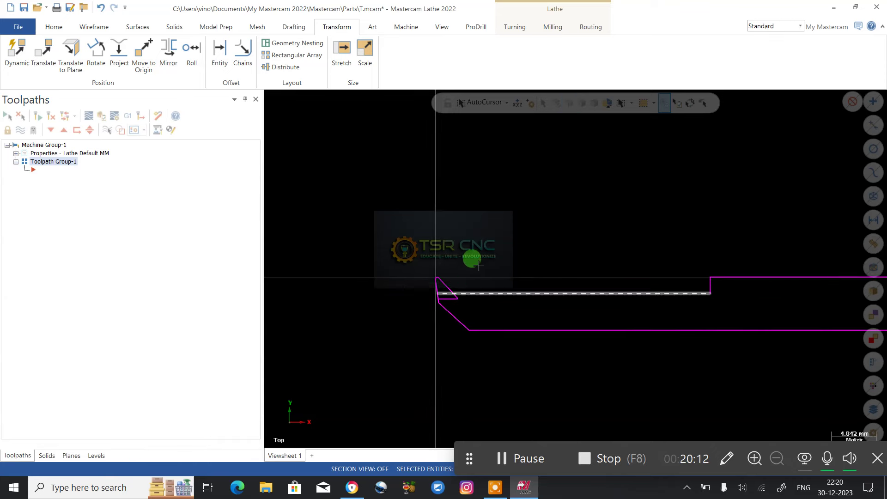
{"action": "scroll", "coordinate": [388, 263], "scroll_direction": "up", "scroll_amount": 4}
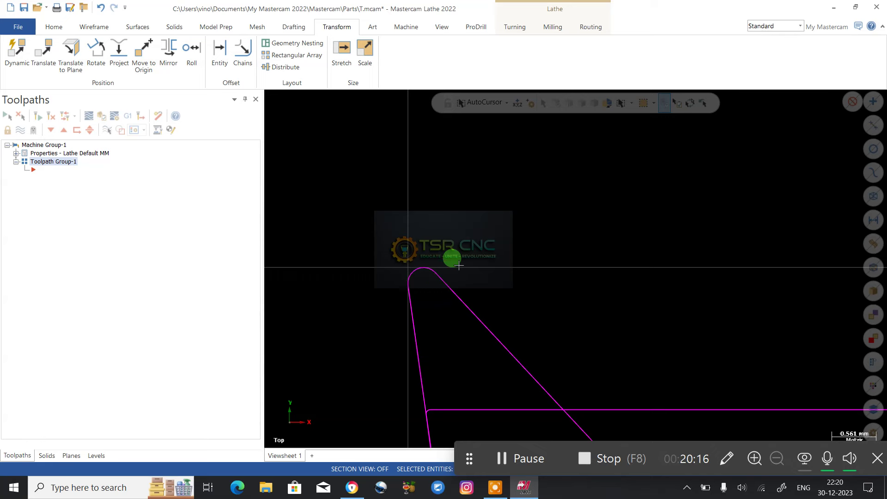
{"action": "scroll", "coordinate": [380, 199], "scroll_direction": "down", "scroll_amount": 6}
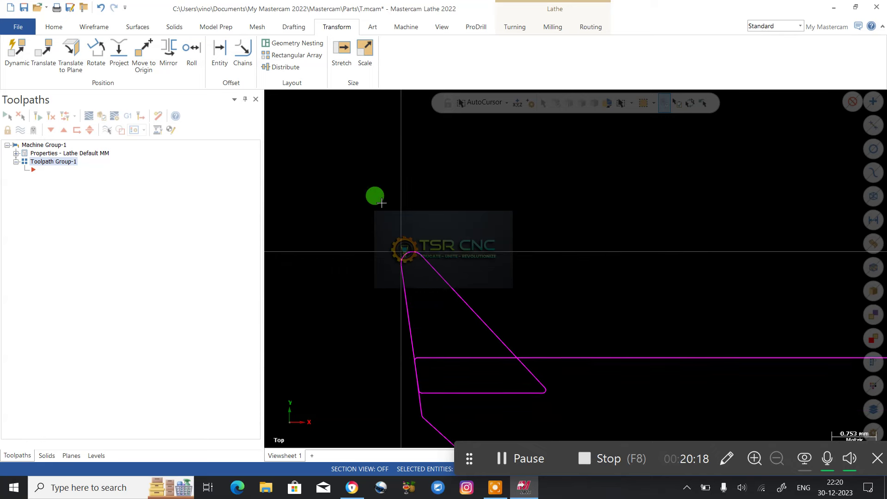
{"action": "scroll", "coordinate": [365, 210], "scroll_direction": "down", "scroll_amount": 3}
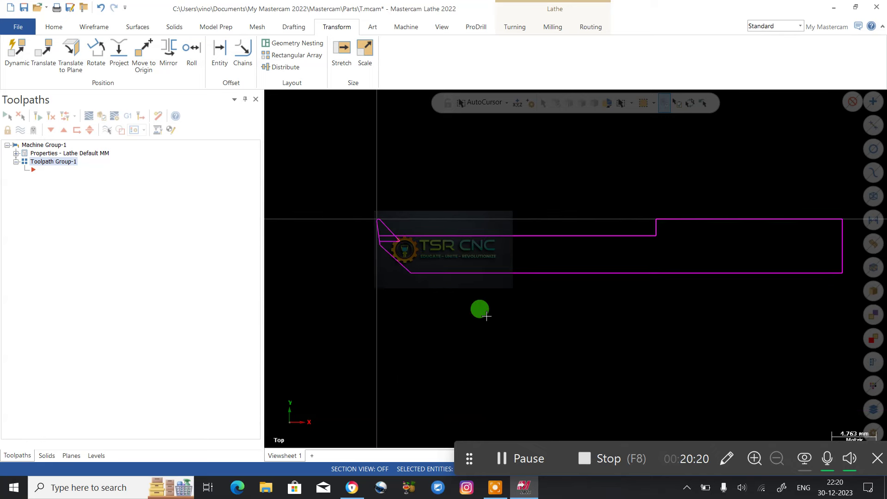
{"action": "right_click", "coordinate": [476, 162]}
{"action": "left_click", "coordinate": [523, 171]}
{"action": "scroll", "coordinate": [451, 335], "scroll_direction": "down", "scroll_amount": 1}
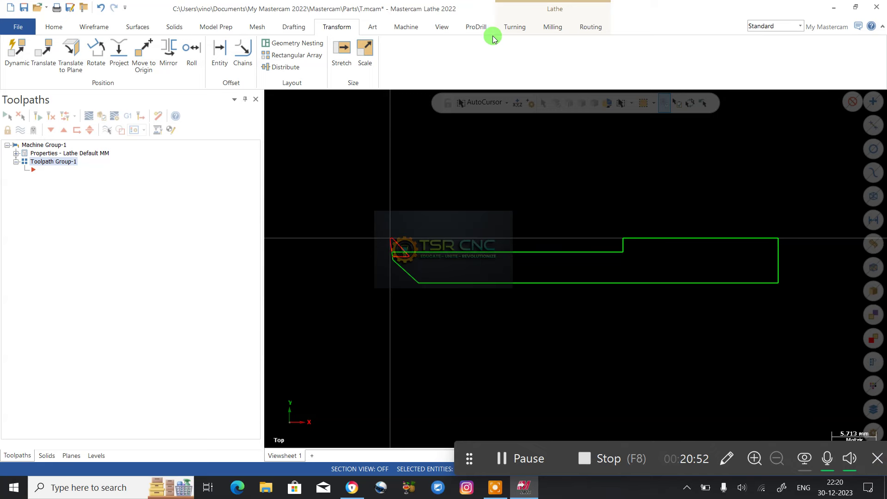
Create a new lathe tool of the Custom type in the Lathe Tool Manager for Machine Group-1
{"action": "left_click", "coordinate": [517, 25]}
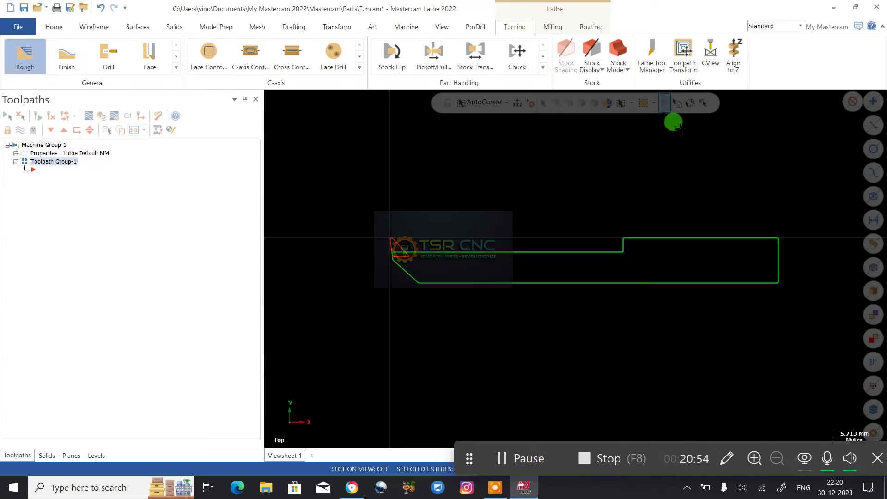
{"action": "left_click", "coordinate": [655, 54]}
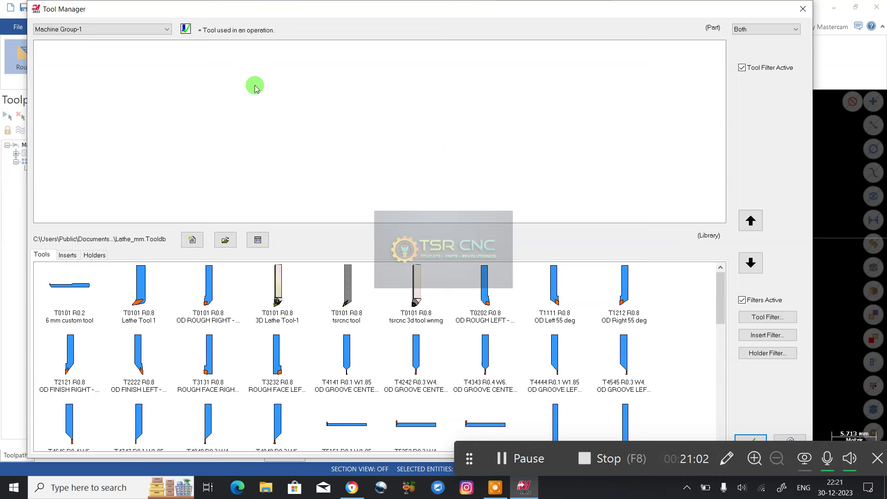
{"action": "right_click", "coordinate": [207, 75]}
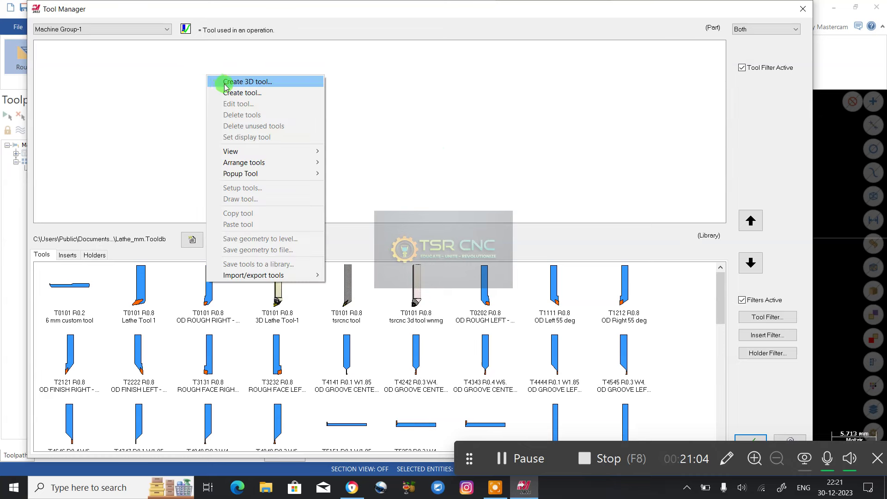
{"action": "left_click", "coordinate": [250, 94]}
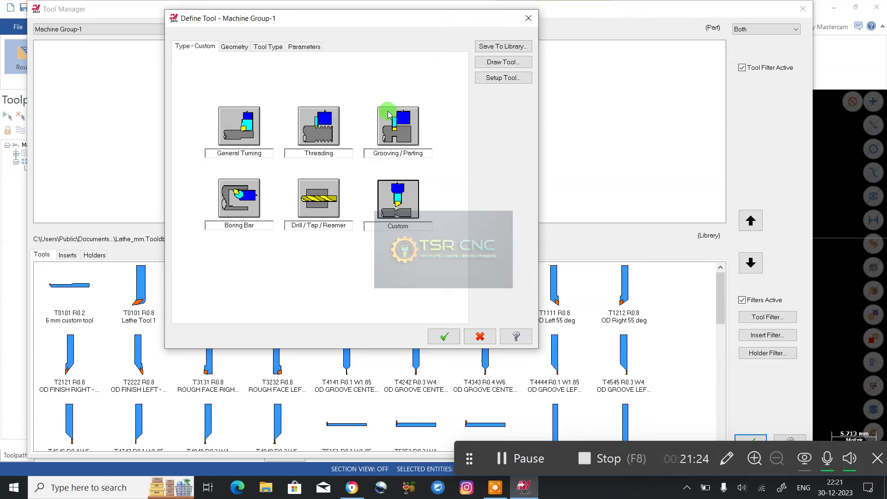
{"action": "double_click", "coordinate": [398, 198]}
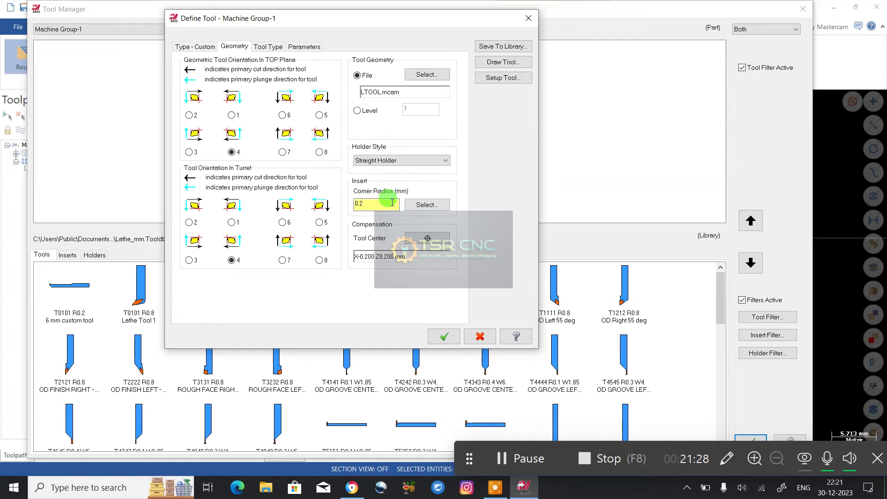
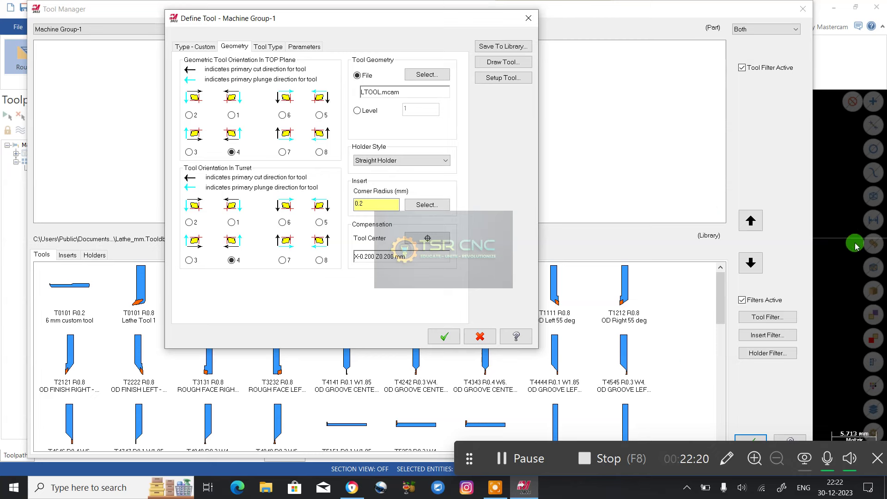
Take the custom tool's geometry from level 1 and set the insert corner radius to 0.2 mm from the insert's nose arc
{"action": "left_click", "coordinate": [357, 111]}
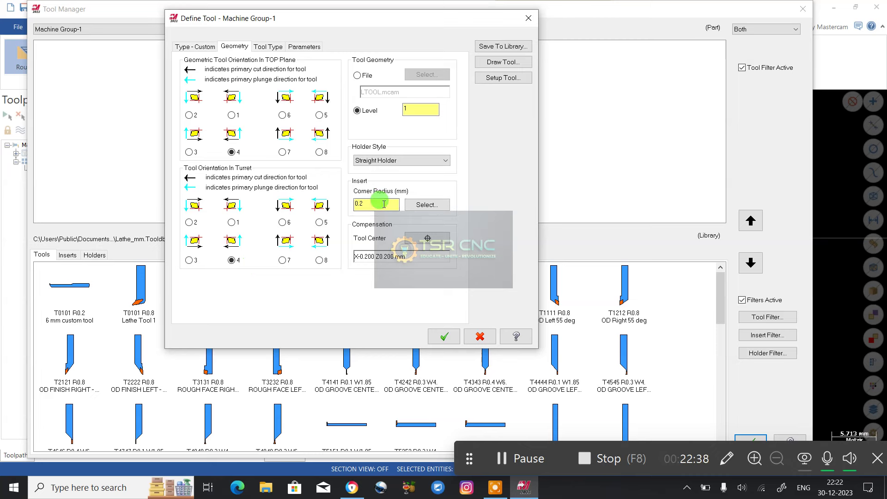
{"action": "left_click_drag", "start_coordinate": [384, 204], "coordinate": [337, 208]}
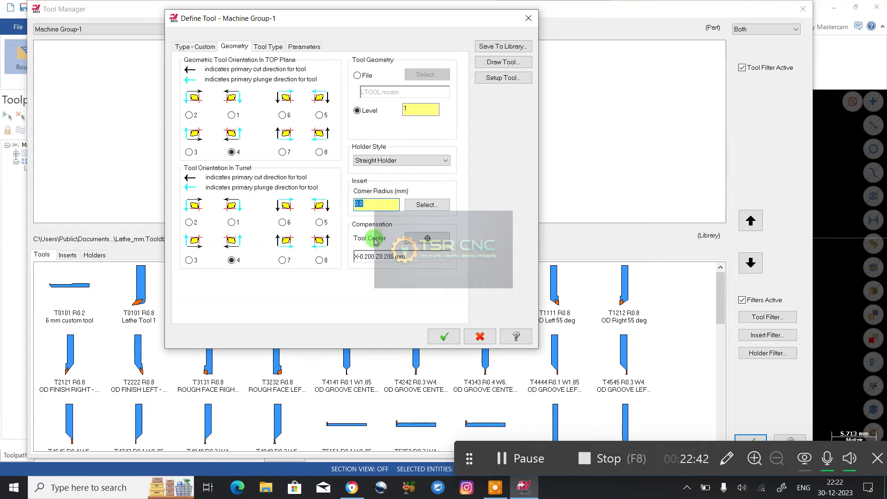
{"action": "left_click", "coordinate": [427, 205]}
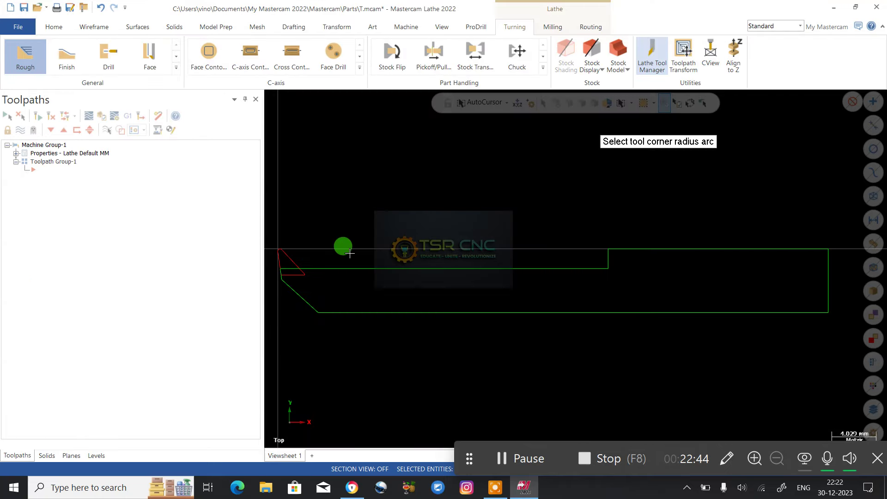
{"action": "scroll", "coordinate": [389, 237], "scroll_direction": "up", "scroll_amount": 3}
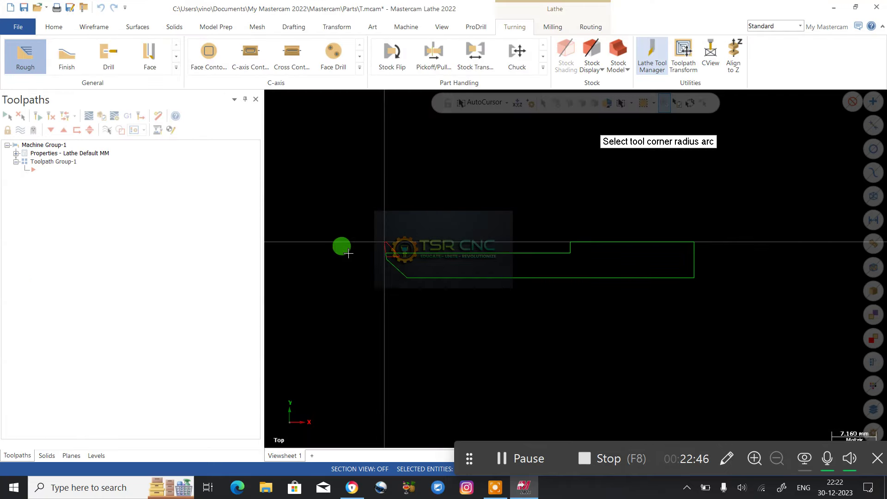
{"action": "scroll", "coordinate": [389, 238], "scroll_direction": "up", "scroll_amount": 4}
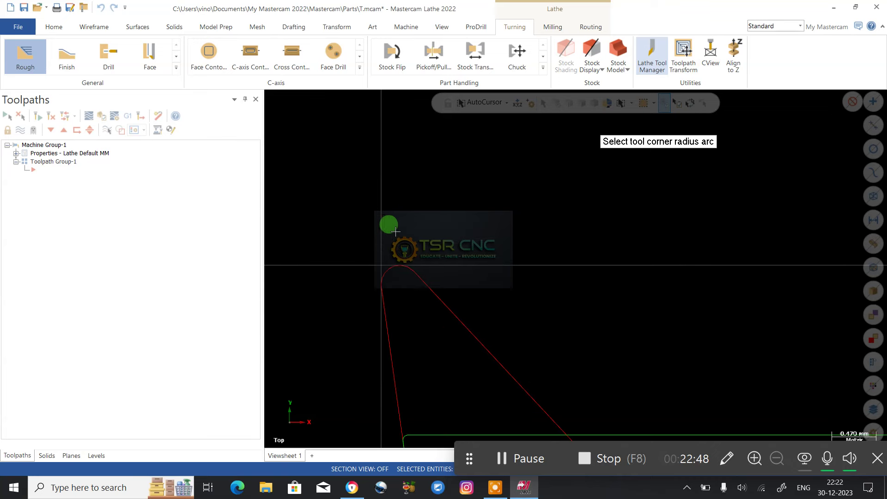
{"action": "left_click", "coordinate": [388, 272]}
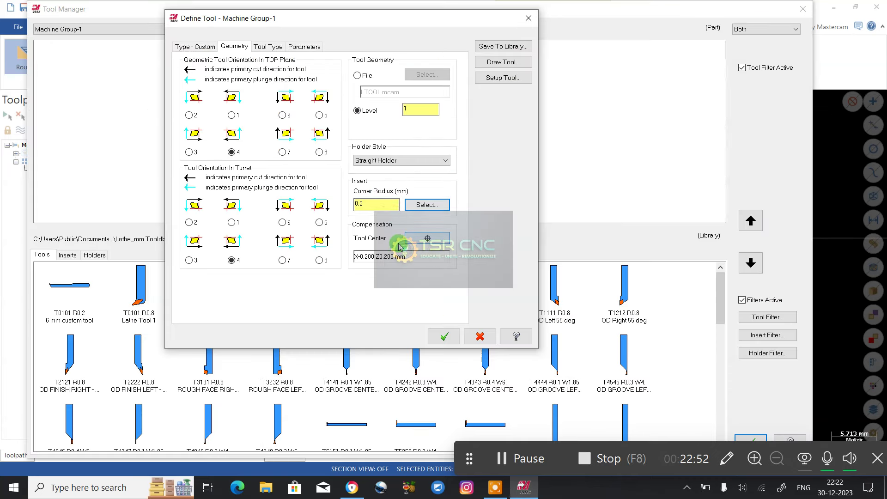
Set the tool center compensation to the centre point of the insert's nose arc and accept the custom tool definition
{"action": "left_click", "coordinate": [431, 239]}
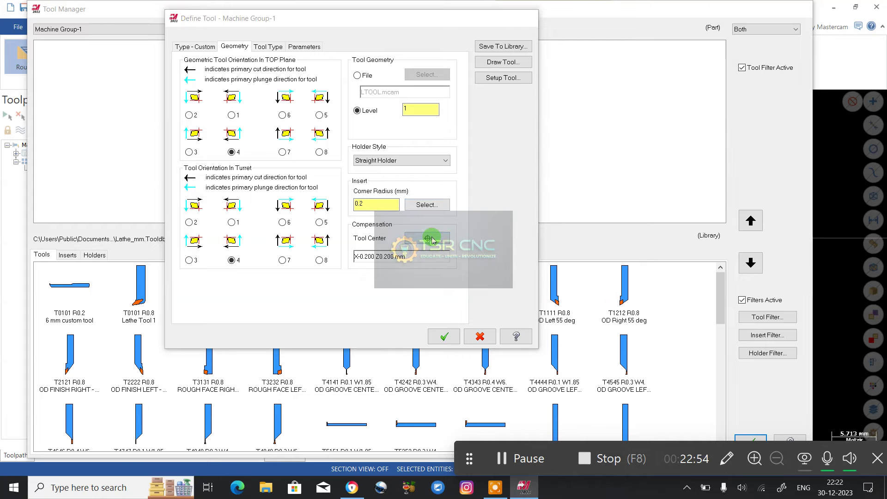
{"action": "scroll", "coordinate": [368, 216], "scroll_direction": "up", "scroll_amount": 10}
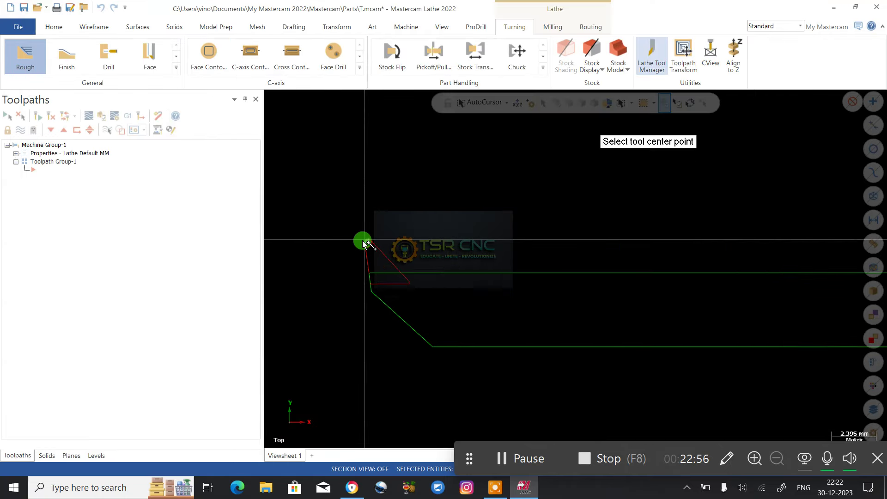
{"action": "scroll", "coordinate": [365, 244], "scroll_direction": "up", "scroll_amount": 1}
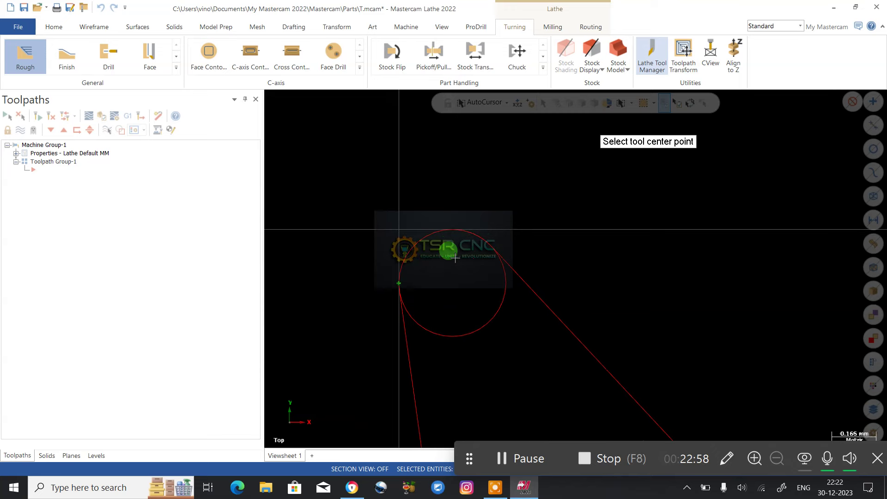
{"action": "left_click", "coordinate": [453, 285]}
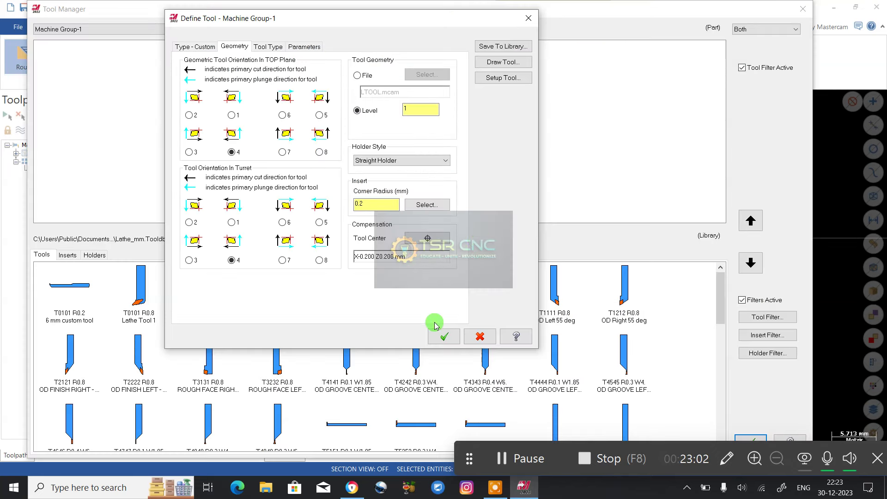
{"action": "left_click", "coordinate": [444, 336]}
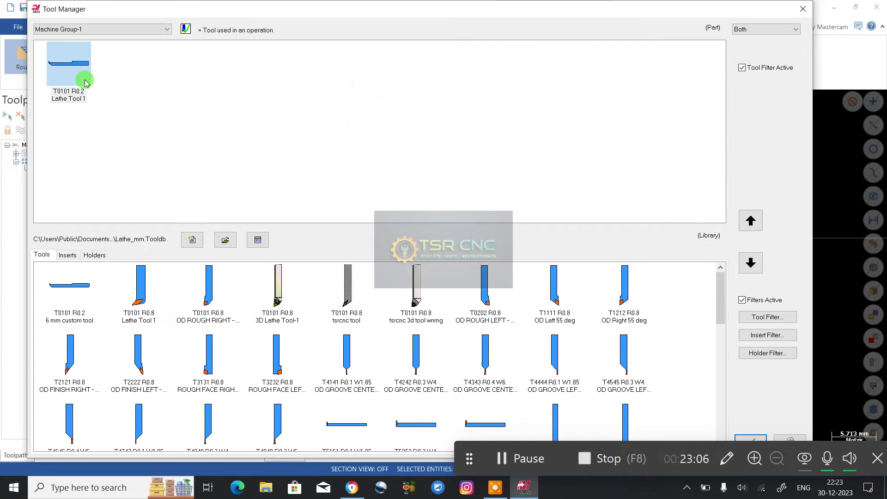
Reopen the new Machine Group-1 tool's definition and rename it "youtube video tool" in its parameters
{"action": "mouse_move", "coordinate": [85, 82]}
{"action": "double_click", "coordinate": [65, 100]}
{"action": "left_click", "coordinate": [197, 46]}
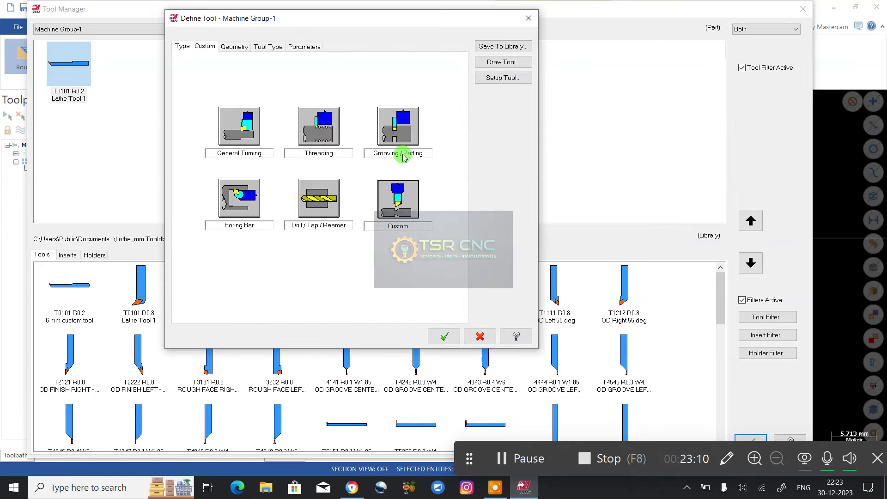
{"action": "left_click", "coordinate": [270, 46]}
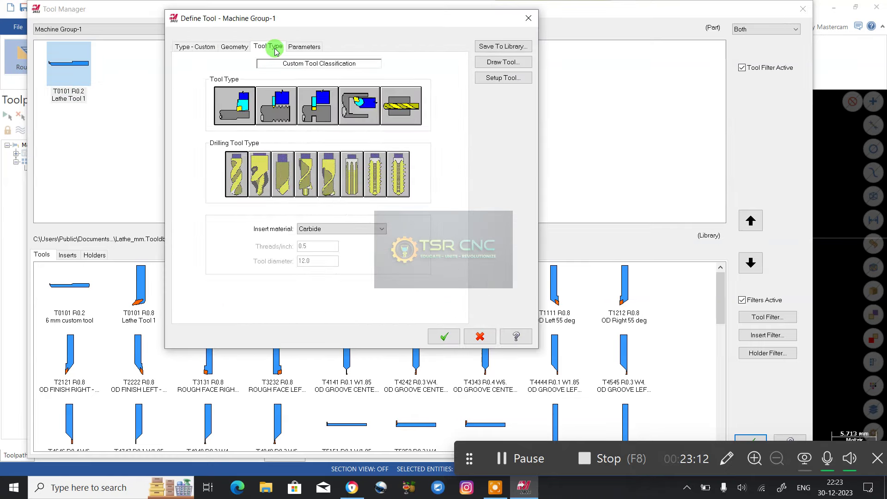
{"action": "left_click", "coordinate": [294, 47]}
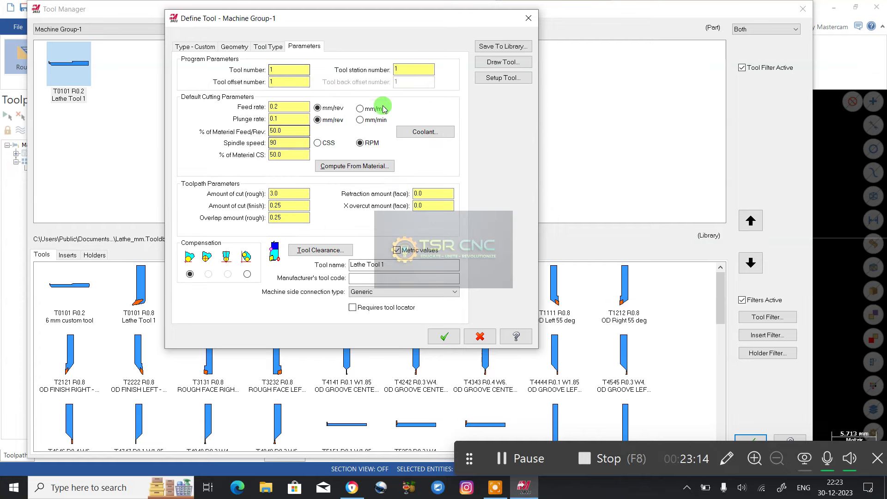
{"action": "left_click_drag", "start_coordinate": [394, 265], "coordinate": [252, 248]}
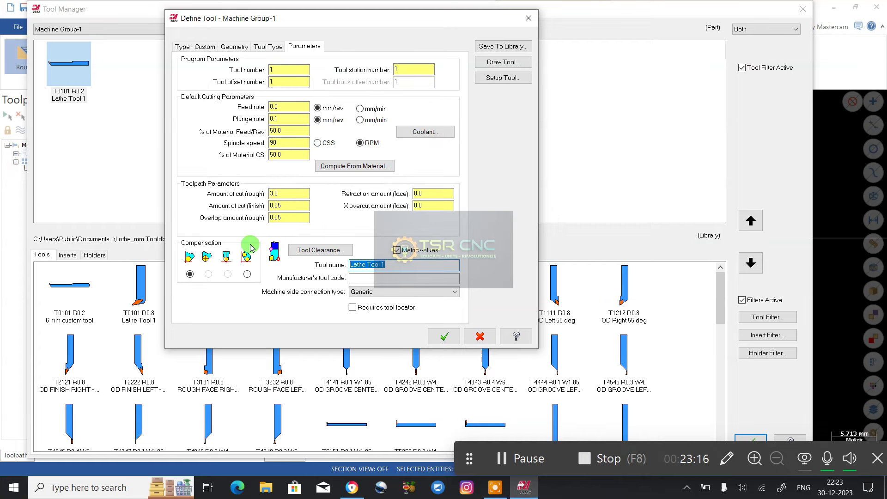
{"action": "type", "text": "youtub"}
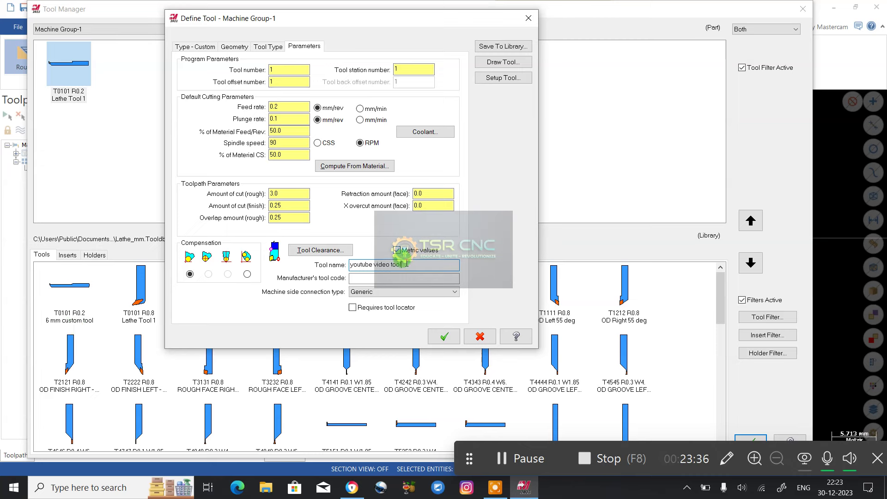
{"action": "left_click", "coordinate": [444, 336]}
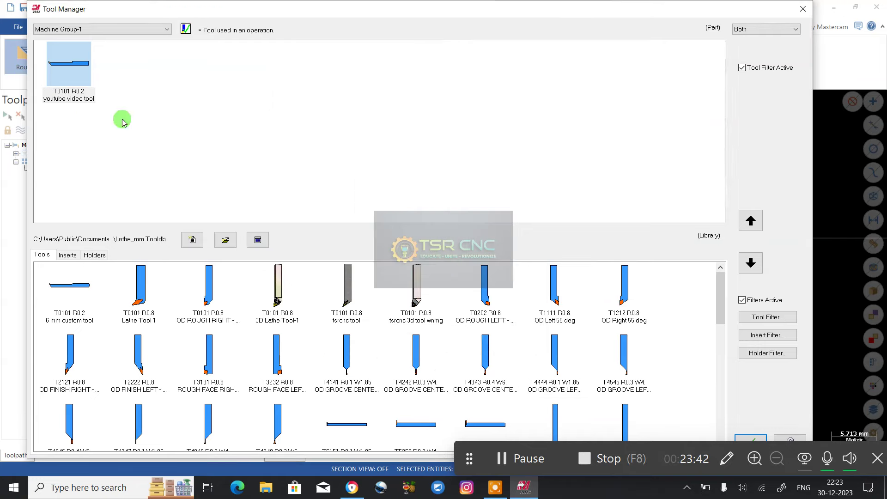
Save the youtube video tool to the Lathe_mm.Tooldb library and close the Tool Manager, accepting the library changes
{"action": "mouse_move", "coordinate": [86, 75]}
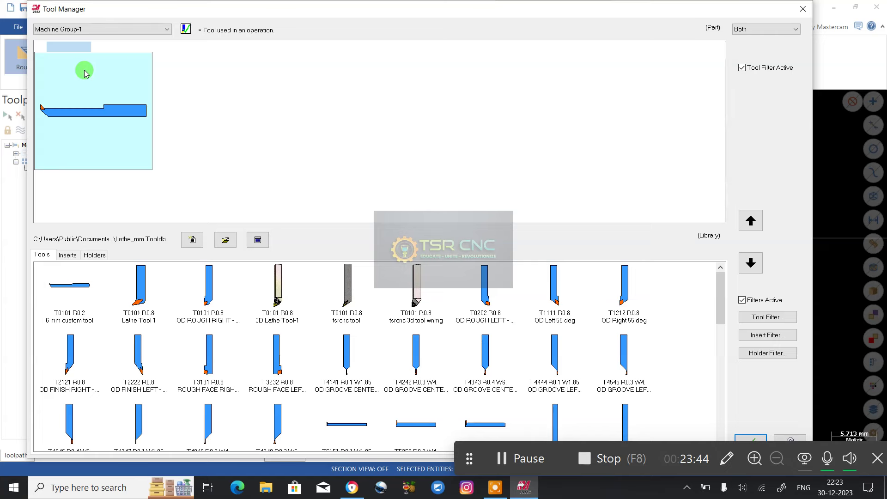
{"action": "right_click", "coordinate": [81, 57]}
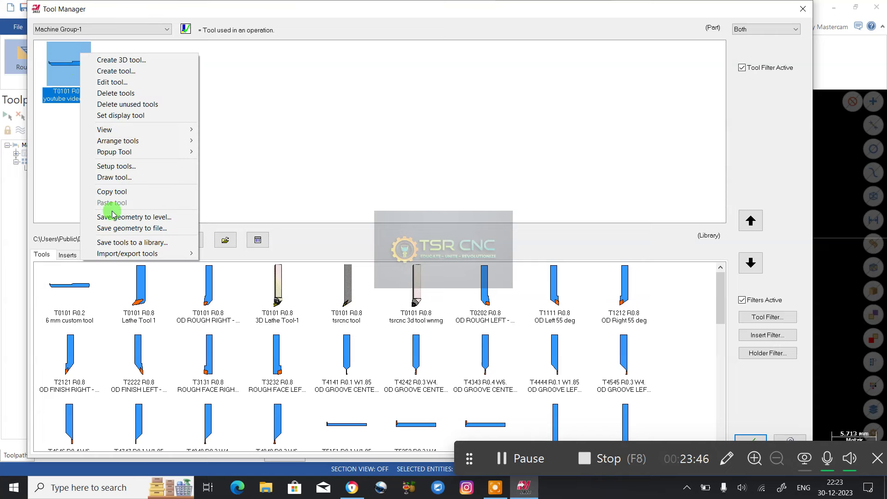
{"action": "left_click", "coordinate": [161, 244]}
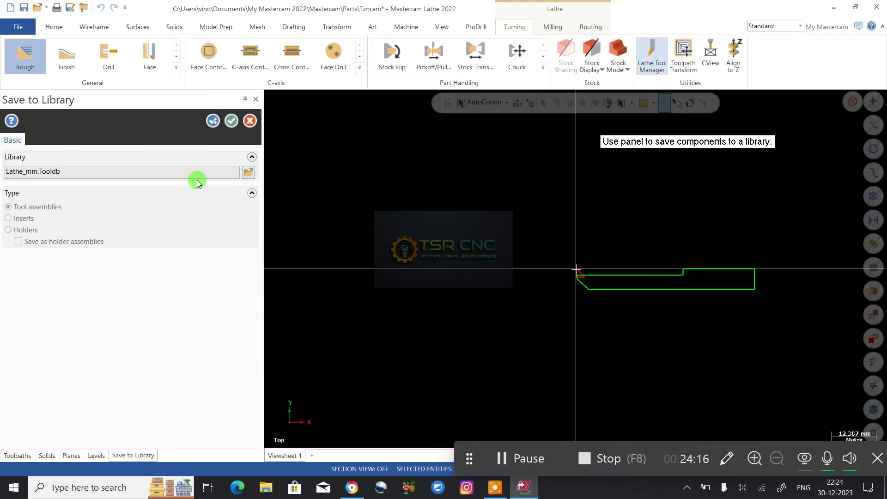
{"action": "left_click", "coordinate": [233, 120]}
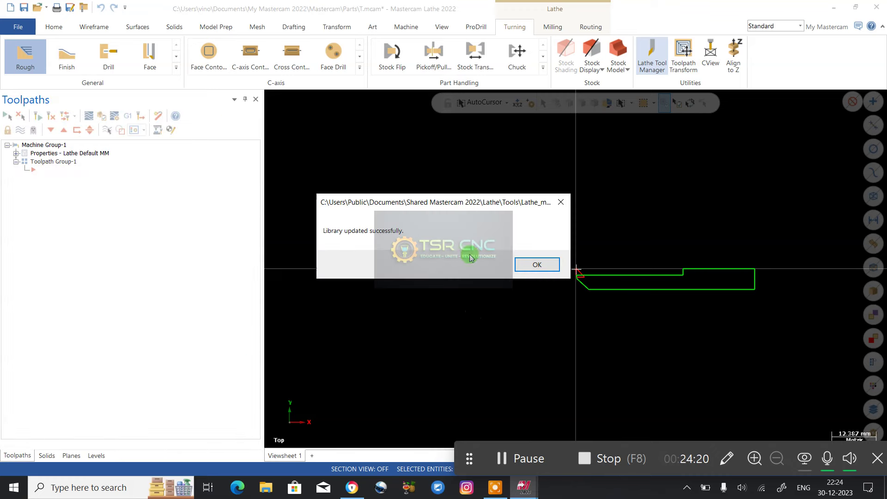
{"action": "left_click", "coordinate": [535, 266]}
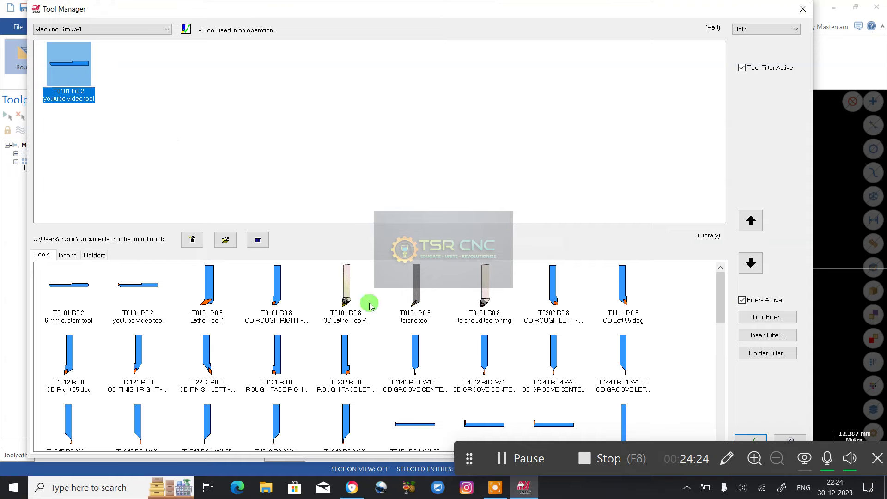
{"action": "left_click", "coordinate": [760, 427]}
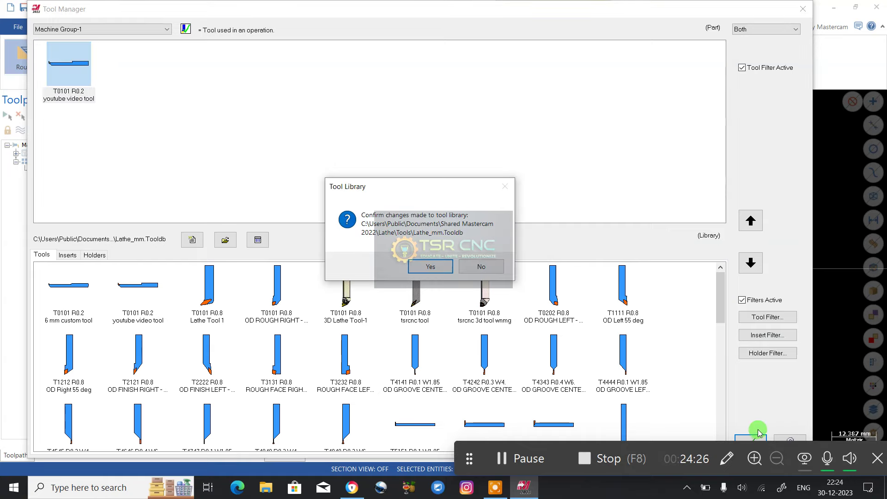
{"action": "left_click", "coordinate": [443, 269]}
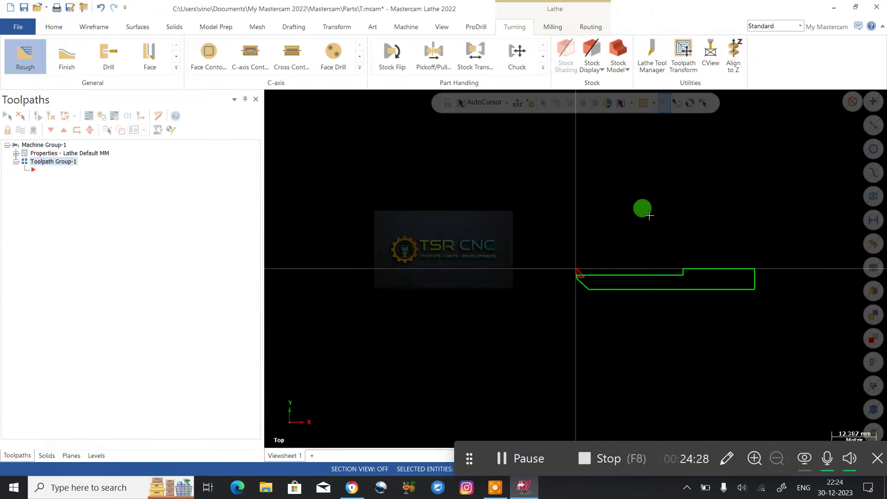
Examine the insert and holder profiles where they overlap near the tool tip
{"action": "scroll", "coordinate": [665, 300], "scroll_direction": "up", "scroll_amount": 3}
{"action": "scroll", "coordinate": [667, 301], "scroll_direction": "up", "scroll_amount": 2}
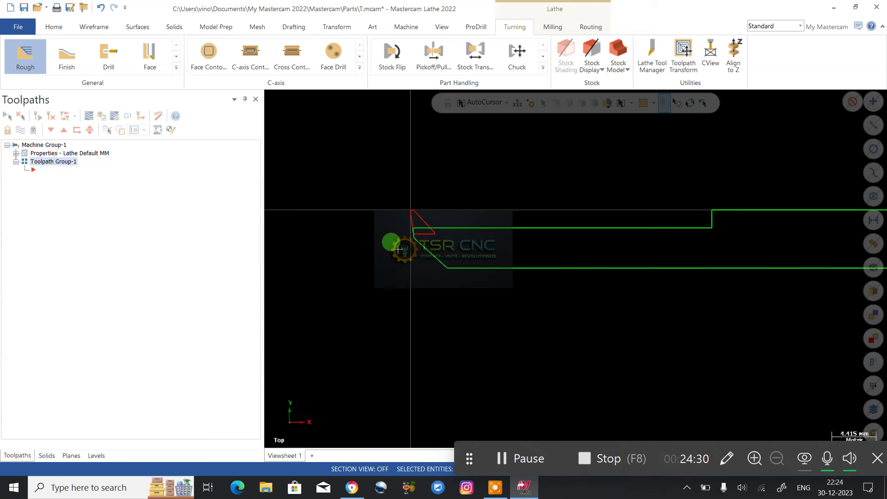
{"action": "scroll", "coordinate": [297, 221], "scroll_direction": "down", "scroll_amount": 3}
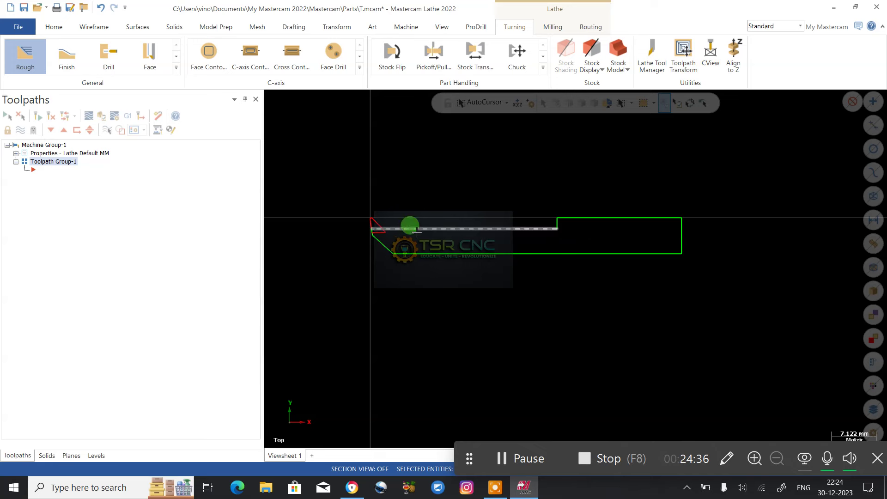
{"action": "scroll", "coordinate": [623, 221], "scroll_direction": "down", "scroll_amount": 1}
{"action": "scroll", "coordinate": [431, 233], "scroll_direction": "up", "scroll_amount": 2}
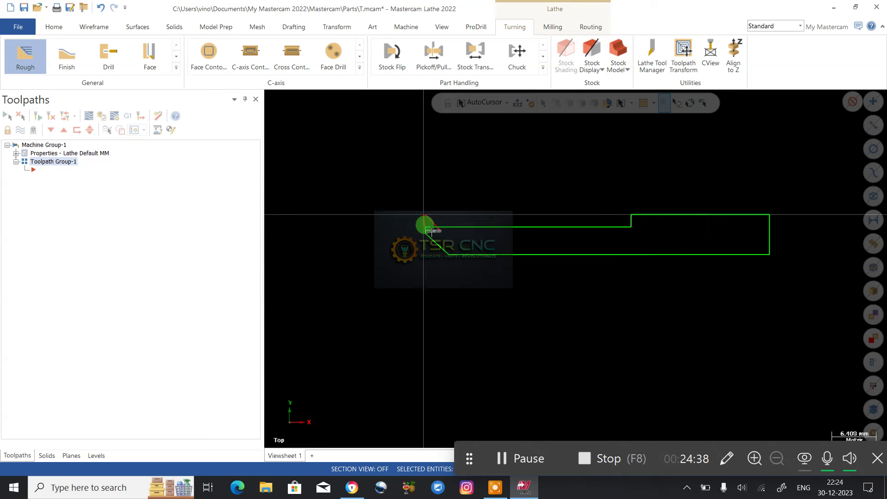
{"action": "scroll", "coordinate": [422, 222], "scroll_direction": "up", "scroll_amount": 2}
{"action": "scroll", "coordinate": [436, 257], "scroll_direction": "up", "scroll_amount": 4}
{"action": "scroll", "coordinate": [437, 259], "scroll_direction": "up", "scroll_amount": 3}
{"action": "scroll", "coordinate": [421, 166], "scroll_direction": "up", "scroll_amount": 4}
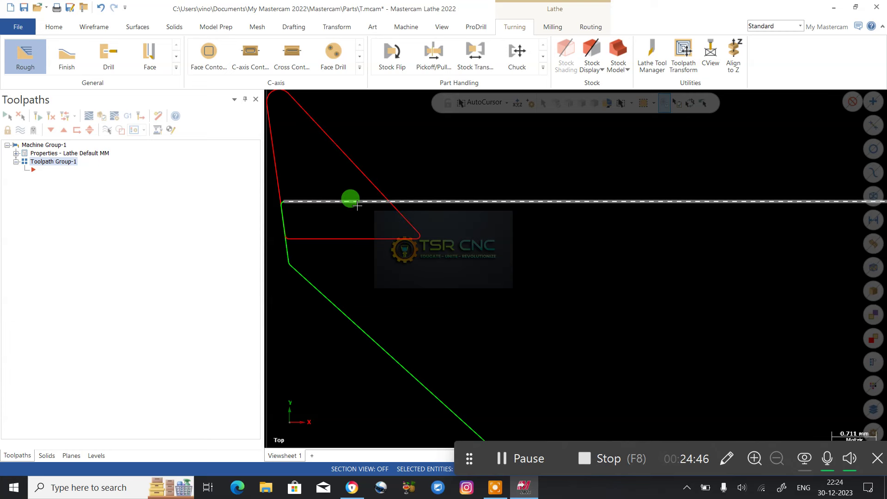
{"action": "scroll", "coordinate": [518, 203], "scroll_direction": "down", "scroll_amount": 1}
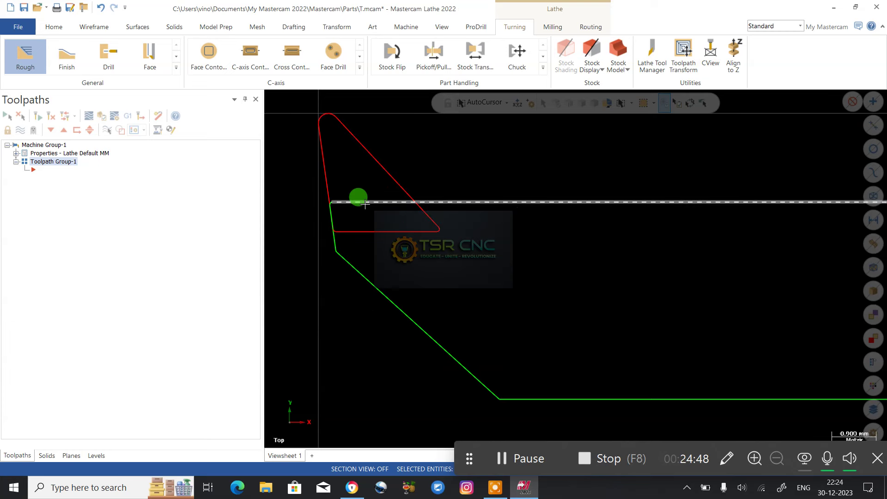
Delete the small fillet arc where the holder's upper horizontal line meets its slanted front edge
{"action": "scroll", "coordinate": [328, 200], "scroll_direction": "up", "scroll_amount": 9}
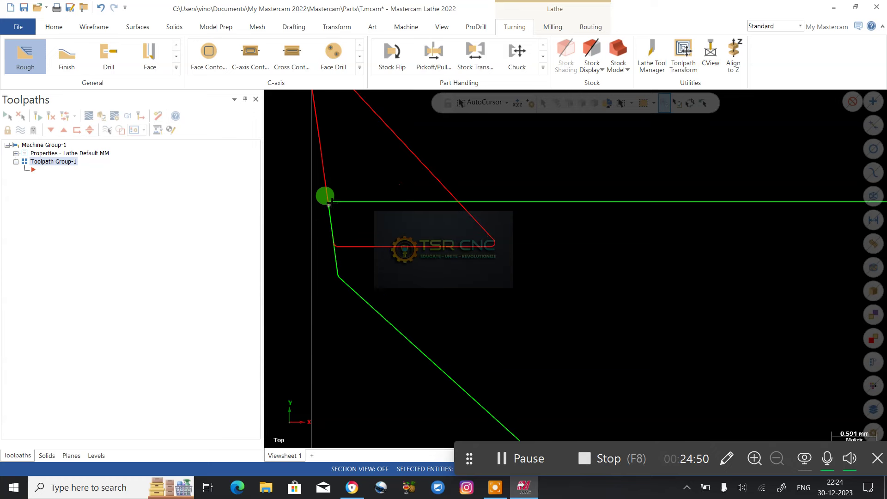
{"action": "scroll", "coordinate": [394, 212], "scroll_direction": "up", "scroll_amount": 2}
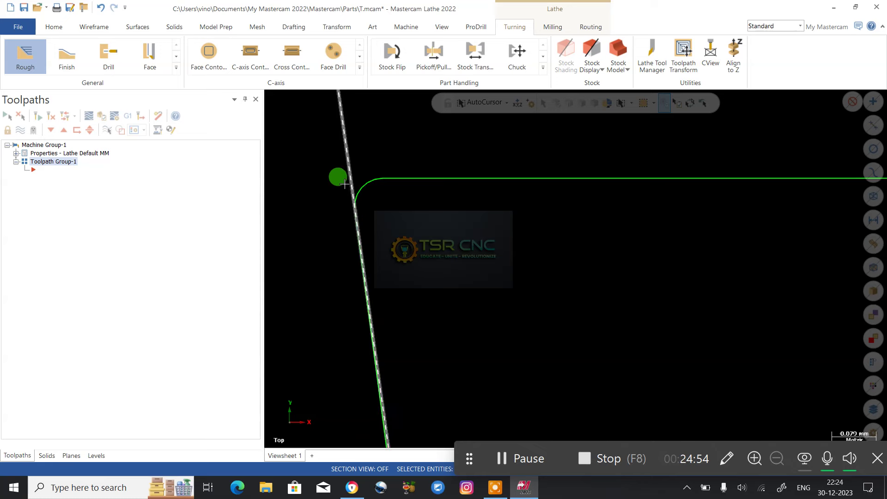
{"action": "scroll", "coordinate": [419, 231], "scroll_direction": "down", "scroll_amount": 1}
{"action": "scroll", "coordinate": [420, 230], "scroll_direction": "down", "scroll_amount": 1}
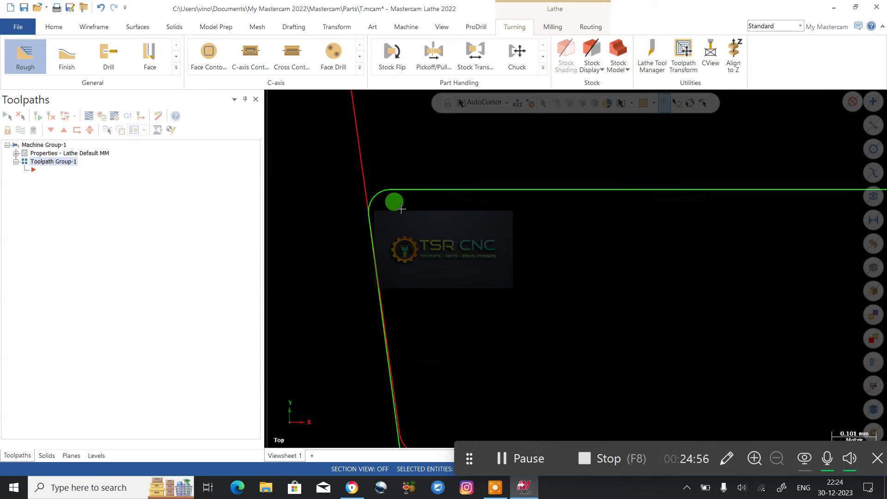
{"action": "left_click", "coordinate": [381, 191]}
{"action": "key", "text": "Escape"}
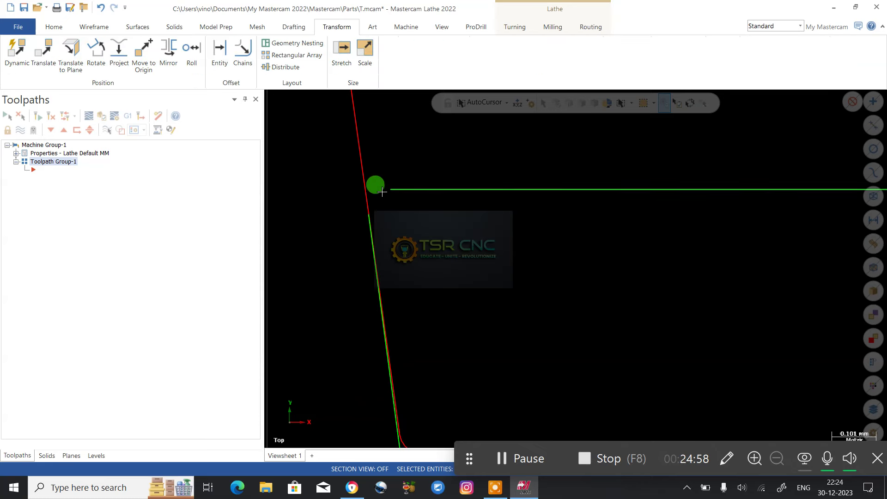
Extend the holder's upper horizontal line to the insert's slanted front edge with Trim to Entities, using the Auto method
{"action": "left_click", "coordinate": [103, 46]}
{"action": "left_click", "coordinate": [102, 28]}
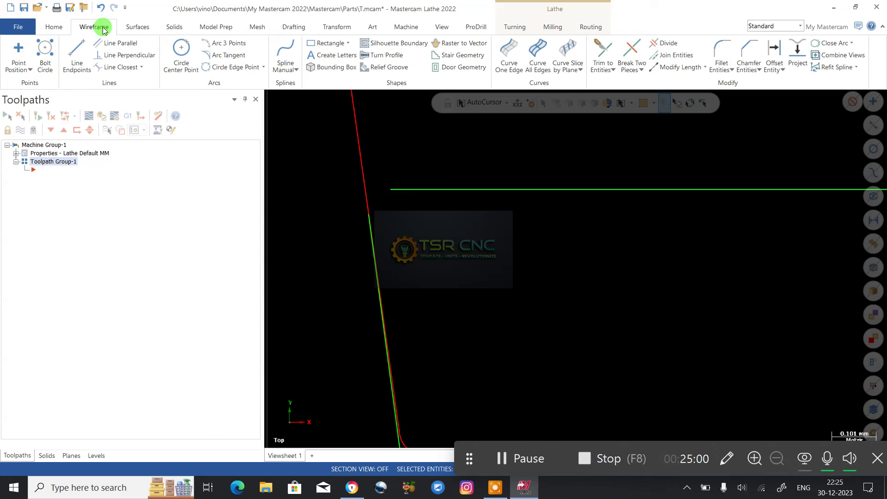
{"action": "left_click", "coordinate": [601, 46]}
{"action": "left_click", "coordinate": [467, 188]}
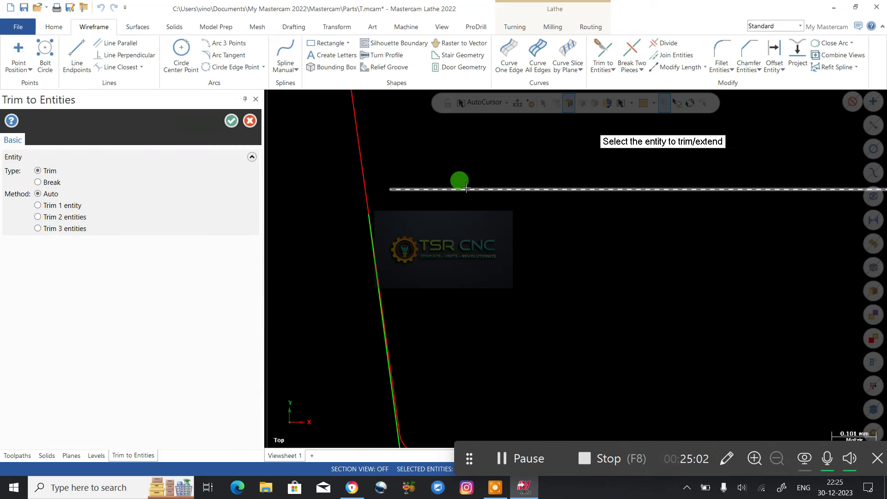
{"action": "left_click", "coordinate": [363, 160]}
Try to trim the insert's slanted front edge at the holder's upper horizontal line, and undo that trim
{"action": "left_click", "coordinate": [370, 232]}
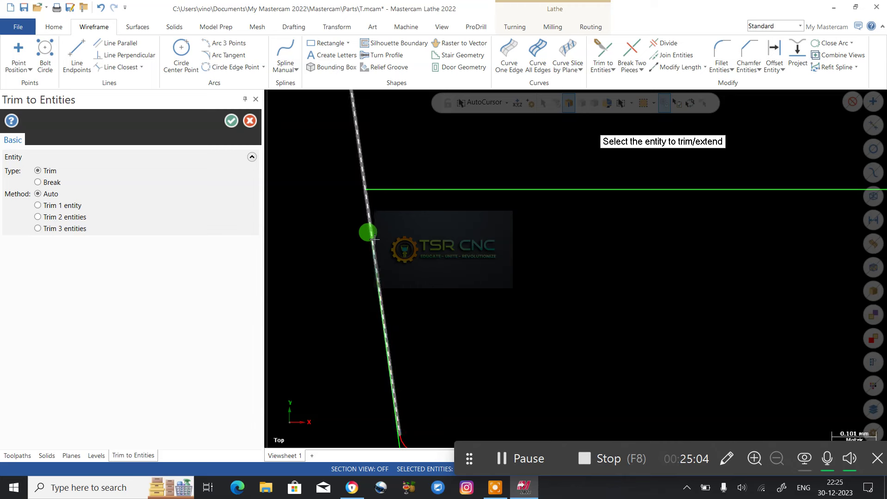
{"action": "left_click", "coordinate": [396, 189]}
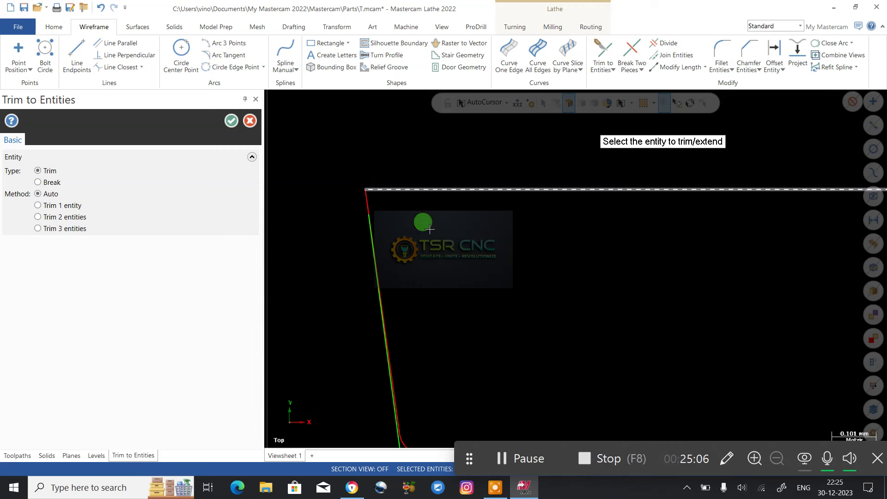
{"action": "key", "text": "Escape"}
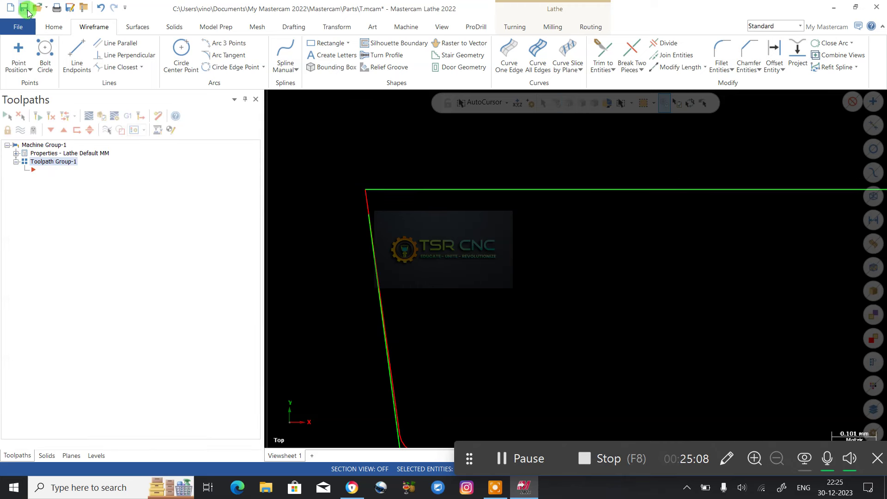
{"action": "left_click", "coordinate": [100, 8]}
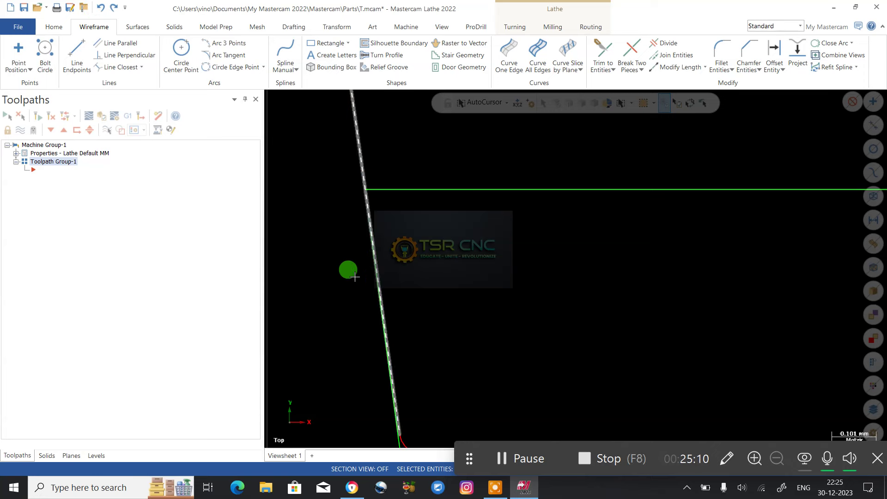
{"action": "left_click", "coordinate": [363, 238]}
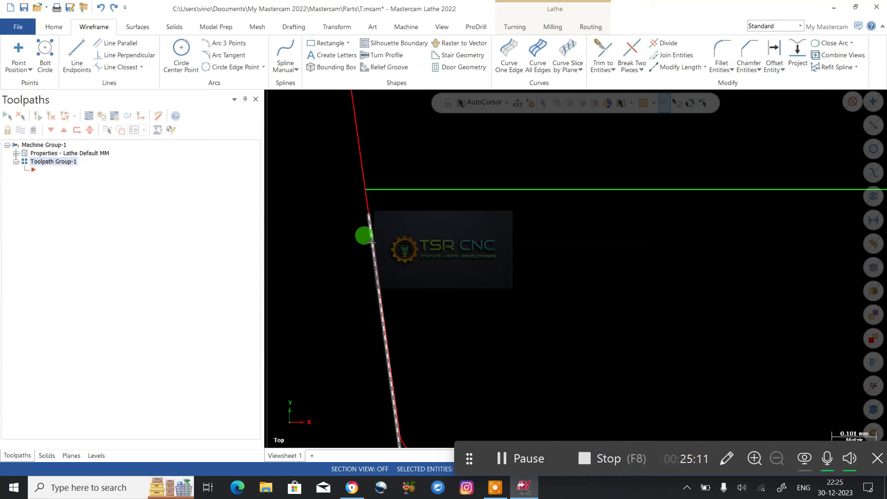
{"action": "left_click", "coordinate": [373, 186]}
{"action": "key", "text": "Escape"}
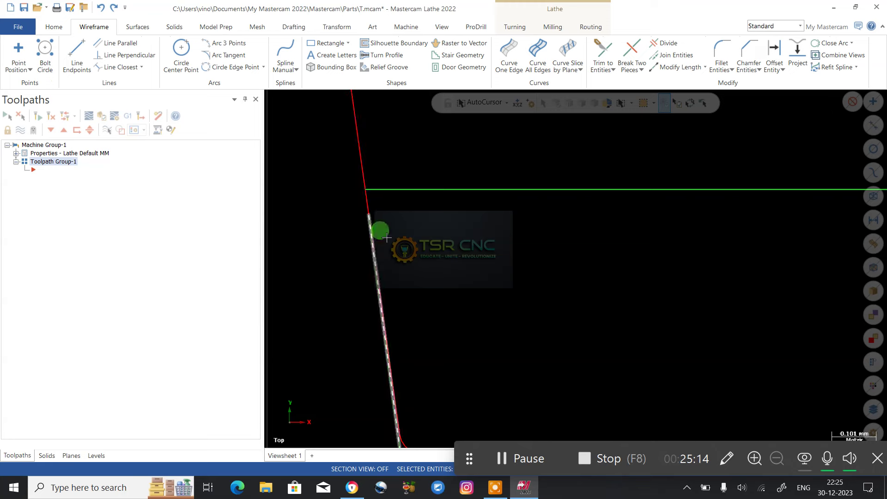
Try to create a custom lathe tool in Machine Group-1 from the insert and holder geometry on level 1
{"action": "scroll", "coordinate": [376, 208], "scroll_direction": "down", "scroll_amount": 5}
{"action": "scroll", "coordinate": [370, 268], "scroll_direction": "down", "scroll_amount": 1}
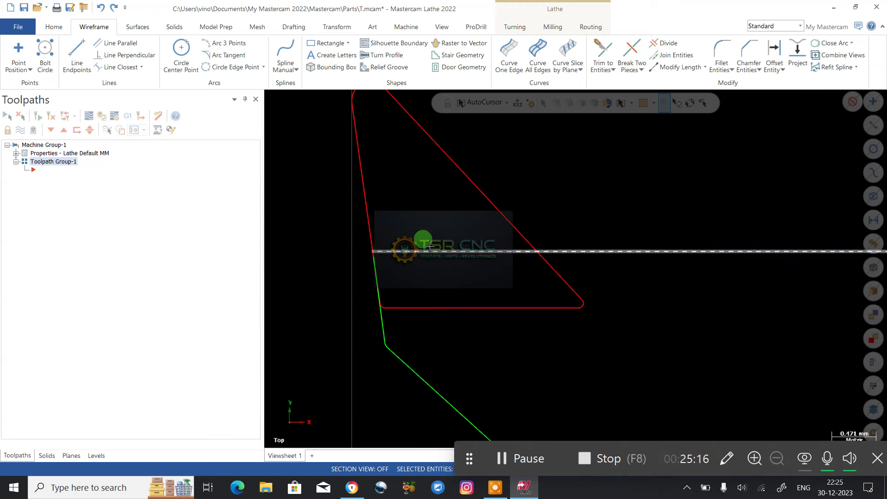
{"action": "scroll", "coordinate": [380, 267], "scroll_direction": "down", "scroll_amount": 6}
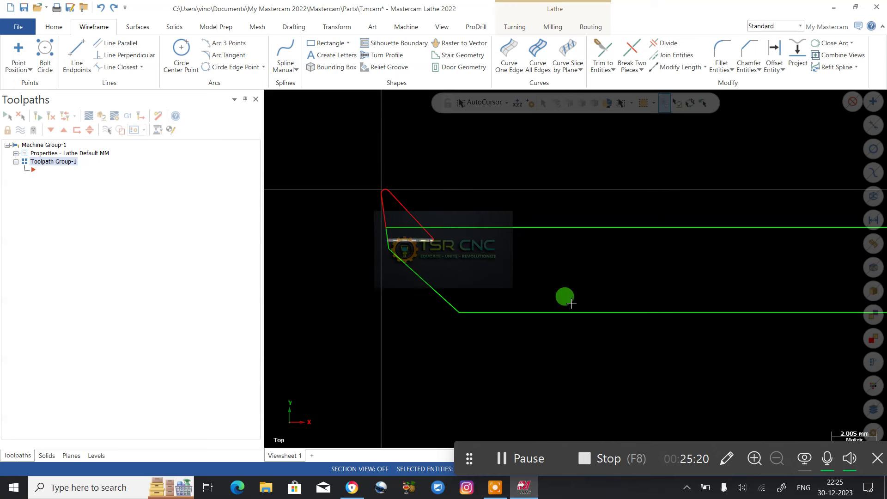
{"action": "left_click", "coordinate": [514, 27]}
{"action": "left_click", "coordinate": [653, 60]}
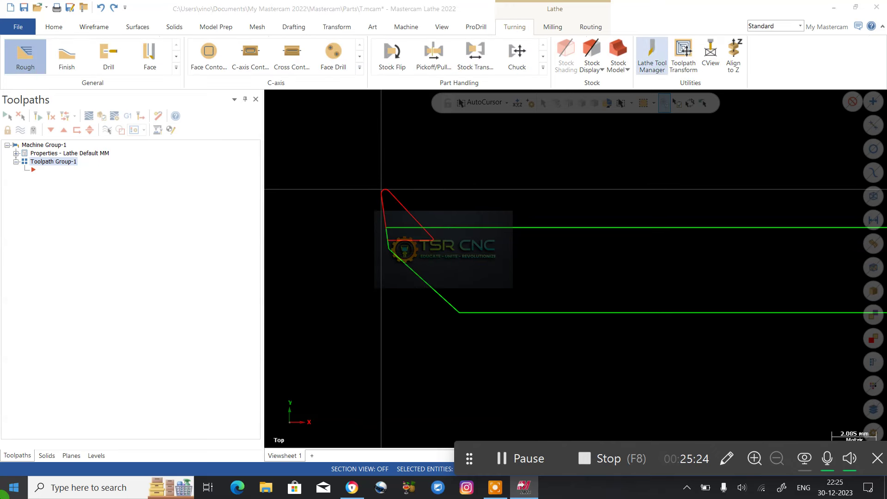
{"action": "right_click", "coordinate": [333, 133]}
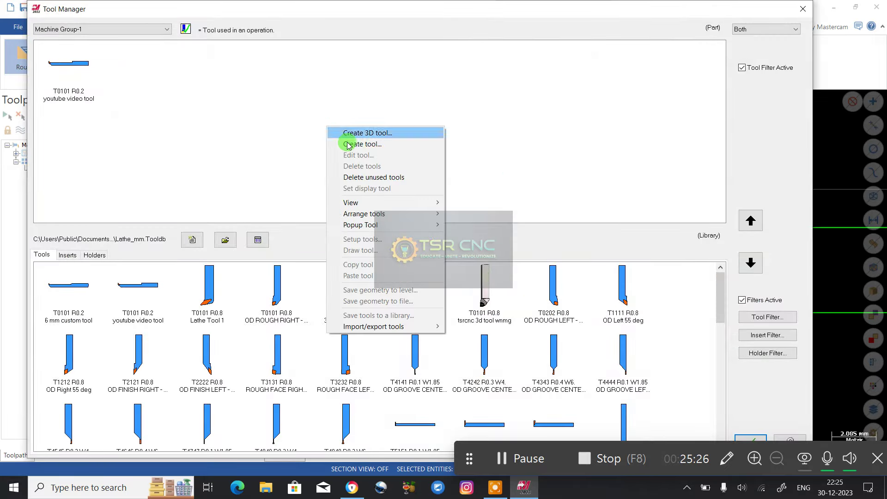
{"action": "left_click", "coordinate": [350, 142]}
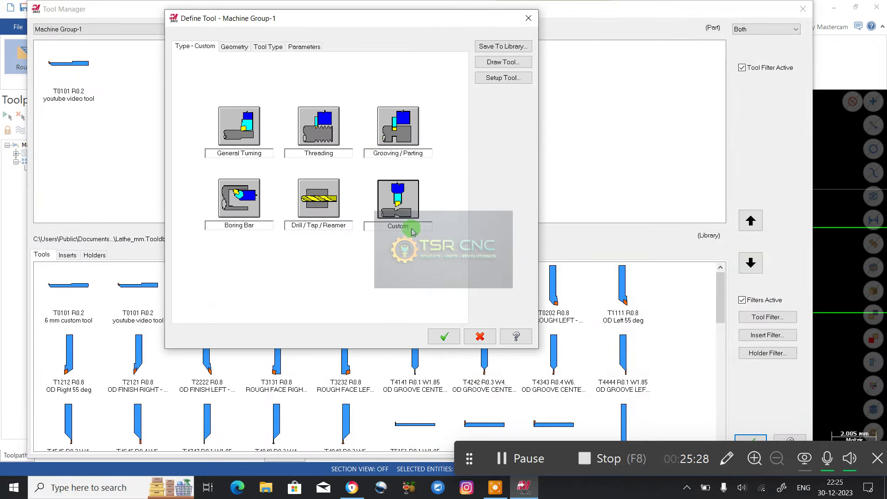
{"action": "left_click", "coordinate": [398, 207]}
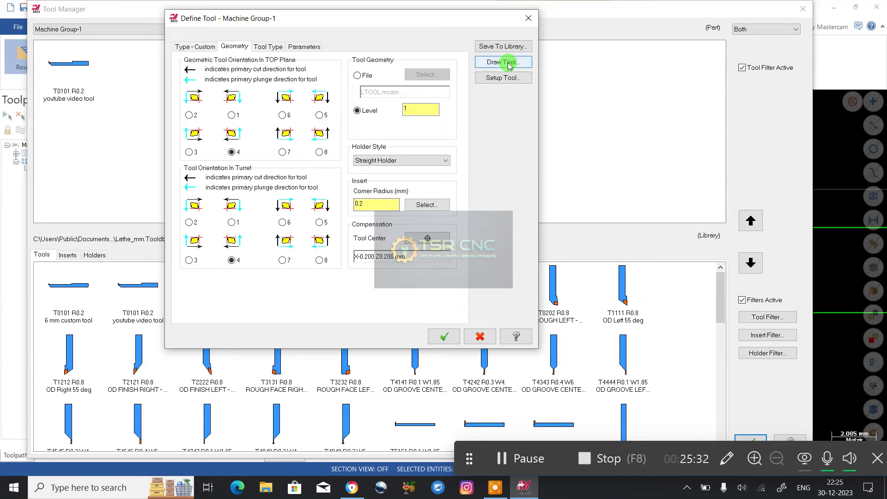
{"action": "left_click", "coordinate": [443, 337]}
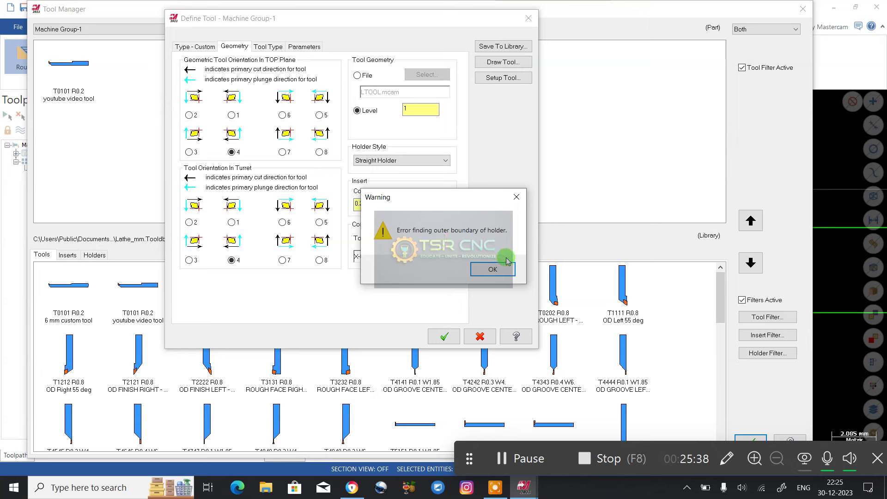
{"action": "left_click", "coordinate": [516, 197]}
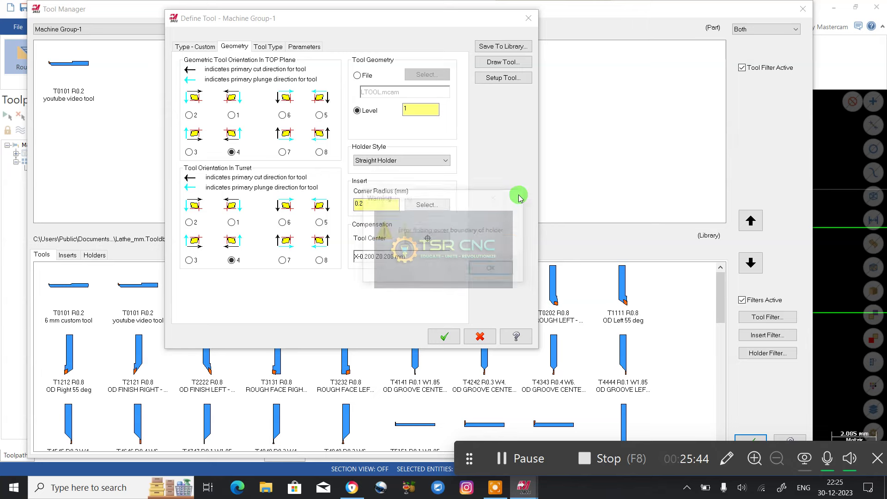
{"action": "left_click", "coordinate": [479, 273]}
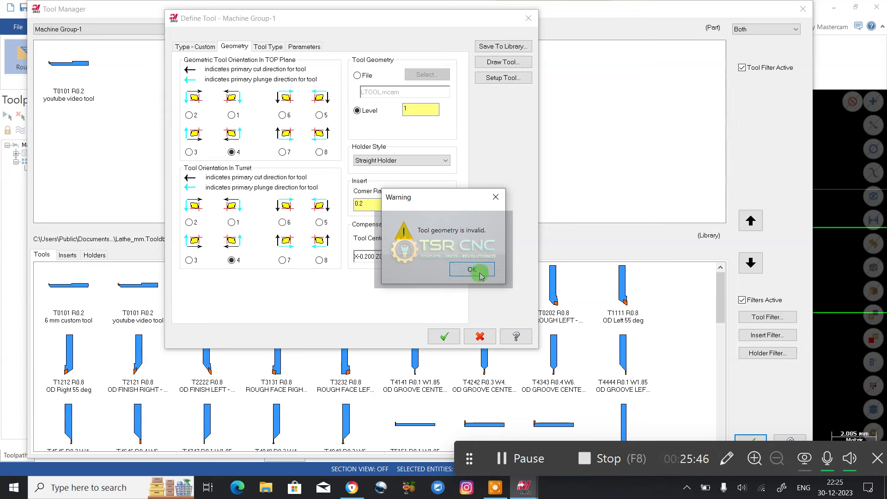
{"action": "left_click", "coordinate": [473, 273]}
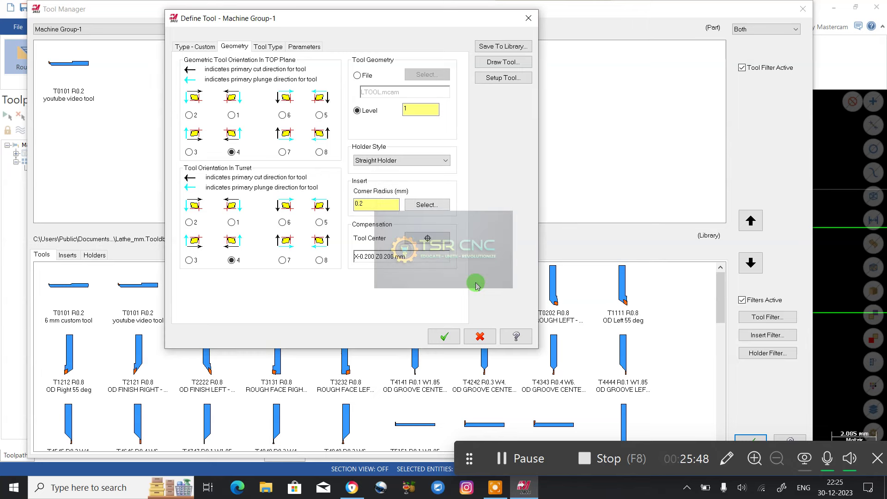
{"action": "left_click", "coordinate": [527, 22]}
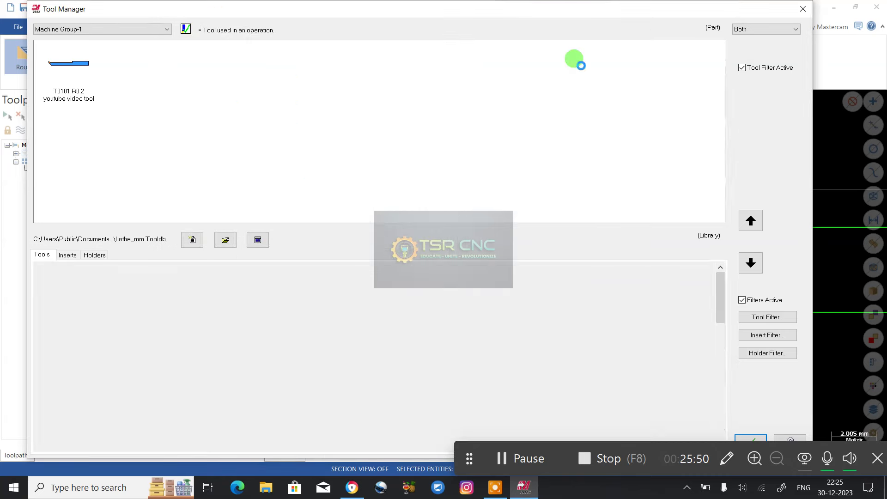
{"action": "left_click", "coordinate": [802, 9]}
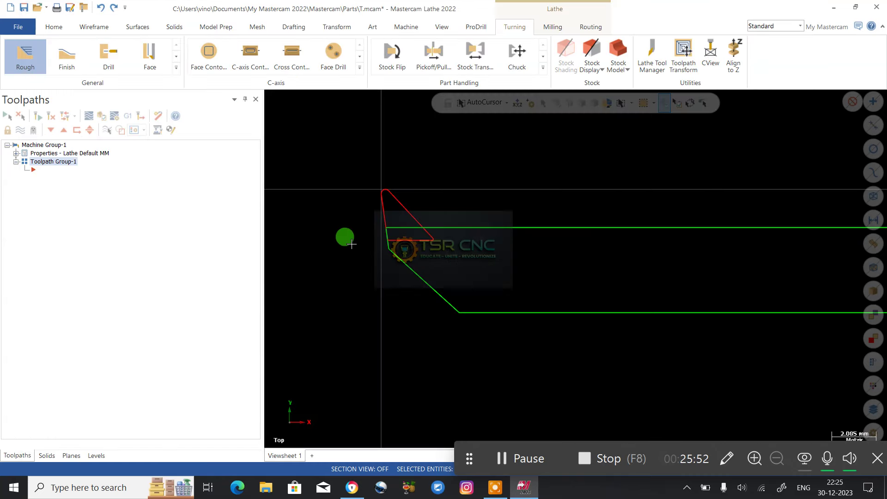
Select the connected holder profile as a chain to check the continuity of its outer boundary
{"action": "scroll", "coordinate": [390, 214], "scroll_direction": "up", "scroll_amount": 8}
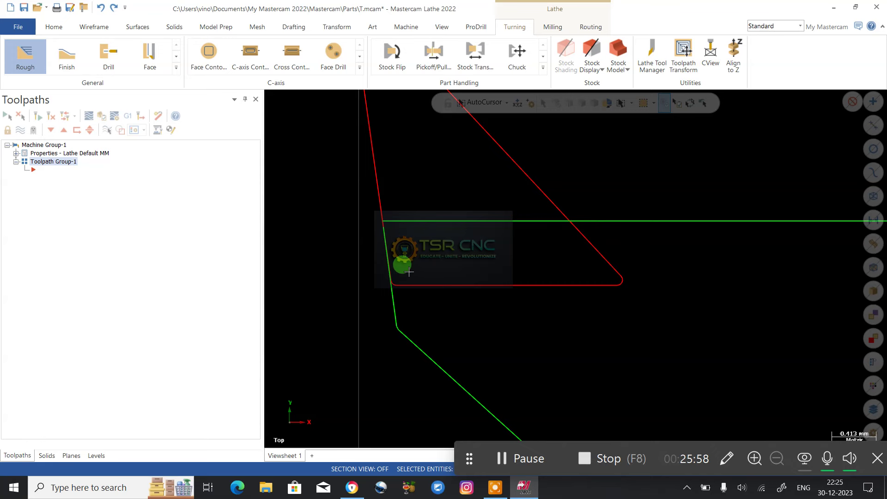
{"action": "scroll", "coordinate": [443, 292], "scroll_direction": "down", "scroll_amount": 1}
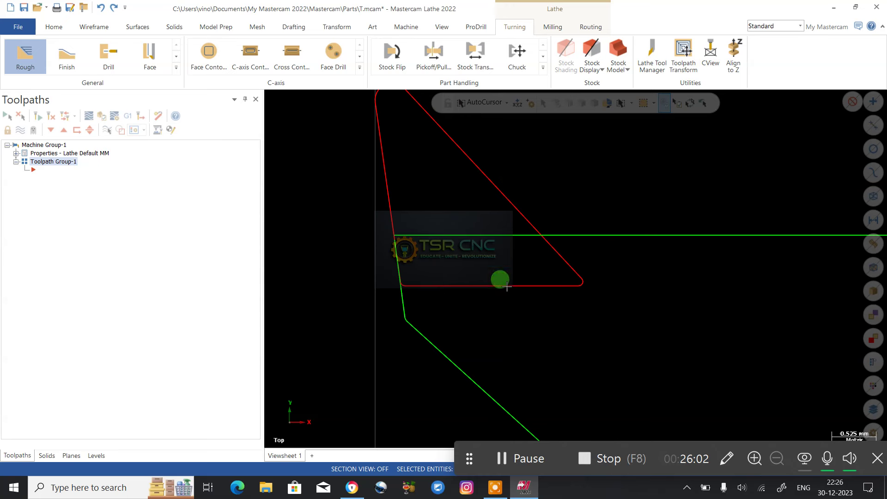
{"action": "scroll", "coordinate": [428, 218], "scroll_direction": "up", "scroll_amount": 2}
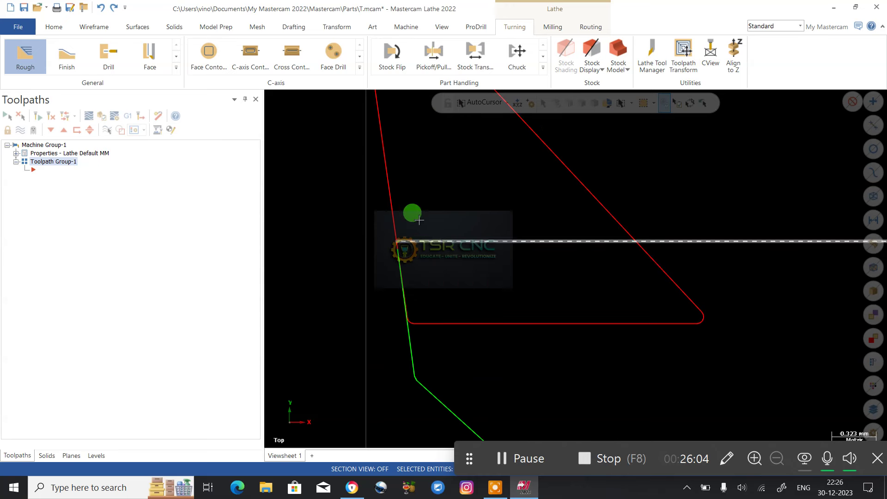
{"action": "scroll", "coordinate": [393, 207], "scroll_direction": "down", "scroll_amount": 2}
{"action": "scroll", "coordinate": [387, 206], "scroll_direction": "down", "scroll_amount": 5}
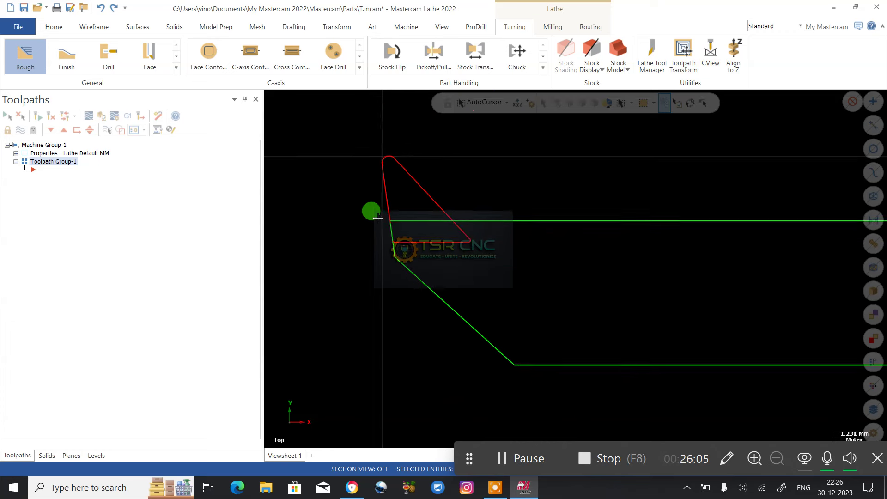
{"action": "left_click", "coordinate": [631, 108]}
{"action": "left_click", "coordinate": [605, 133]}
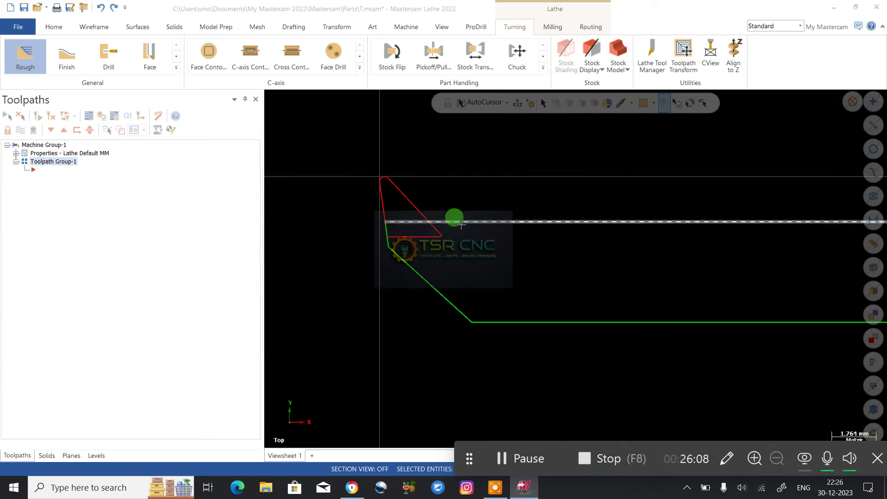
{"action": "scroll", "coordinate": [366, 189], "scroll_direction": "down", "scroll_amount": 2}
{"action": "scroll", "coordinate": [367, 189], "scroll_direction": "down", "scroll_amount": 1}
{"action": "left_click", "coordinate": [542, 210]}
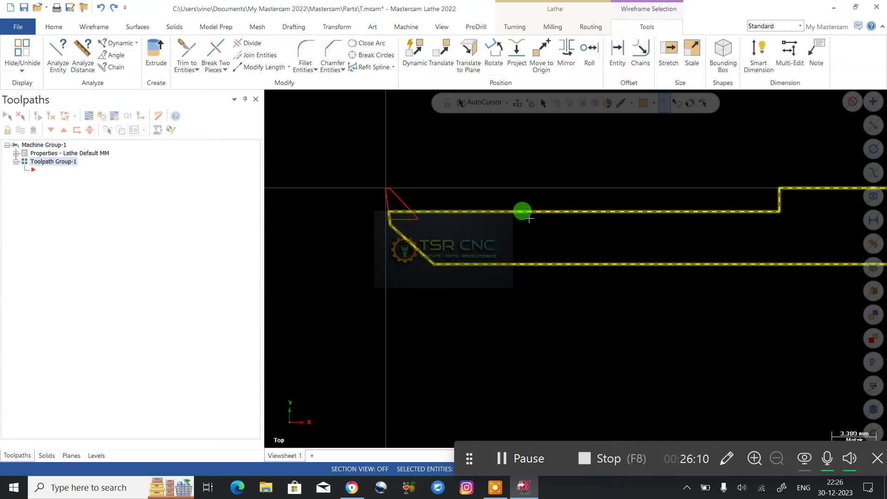
Inspect the holder's front corner by selecting its slanted front edge and upper horizontal line beside the insert edge
{"action": "scroll", "coordinate": [367, 216], "scroll_direction": "up", "scroll_amount": 6}
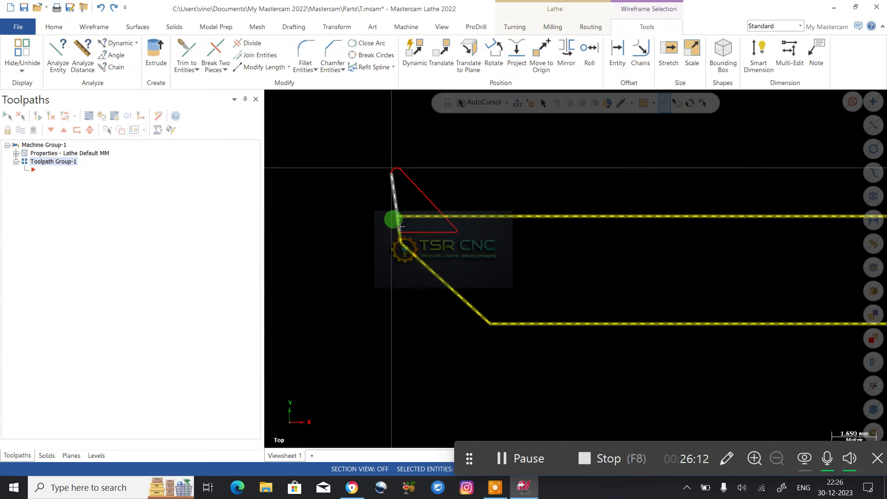
{"action": "scroll", "coordinate": [401, 222], "scroll_direction": "up", "scroll_amount": 7}
{"action": "scroll", "coordinate": [374, 183], "scroll_direction": "up", "scroll_amount": 3}
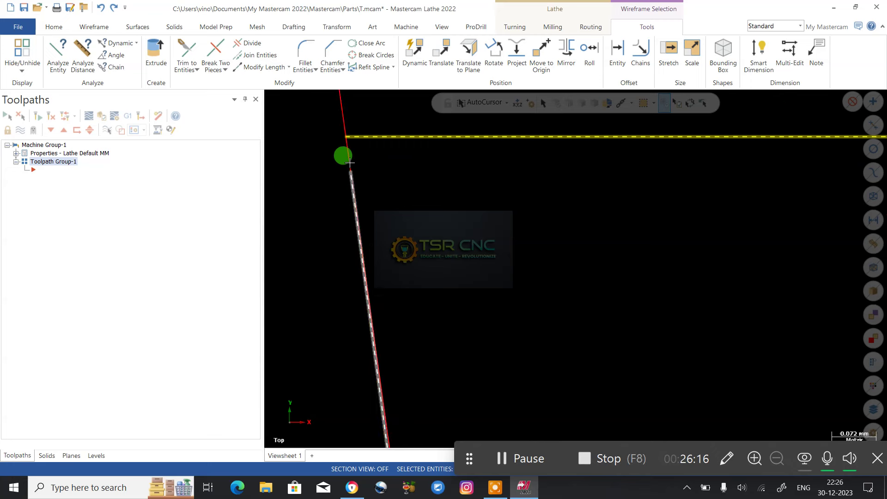
{"action": "left_click", "coordinate": [355, 181]}
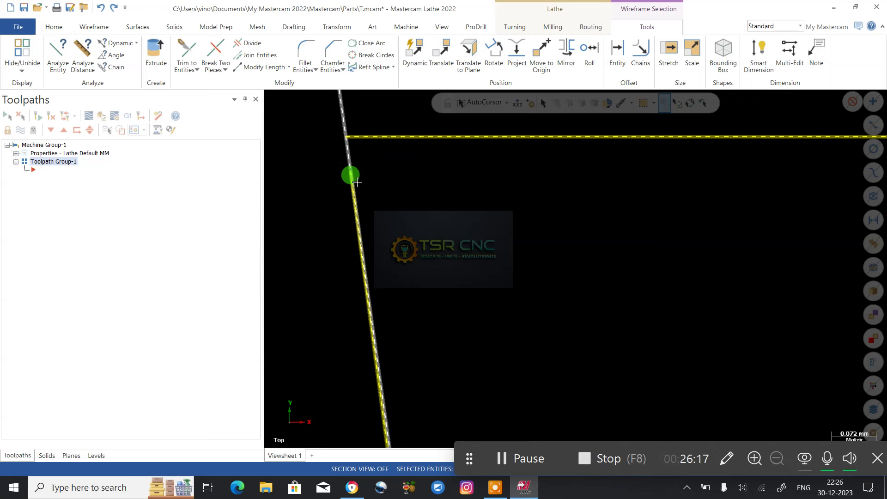
{"action": "left_click", "coordinate": [381, 137]}
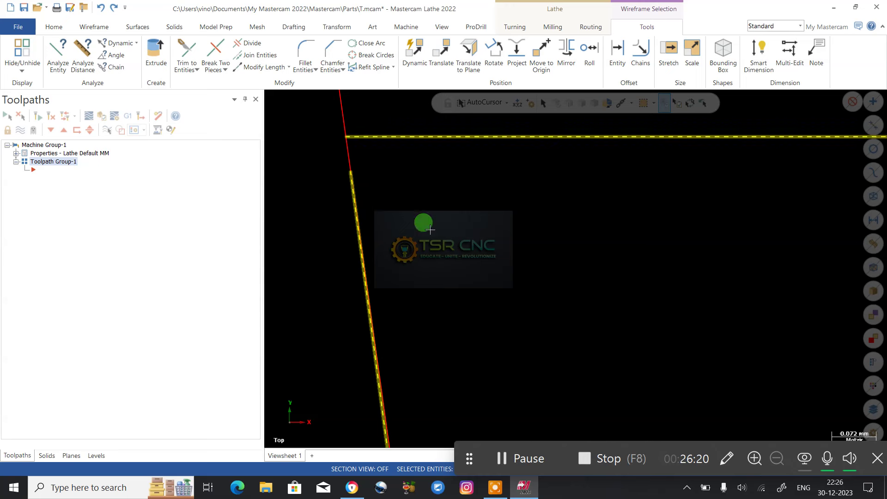
Examine the selected holder outline around the insert, from the slanted front edge to the upper and lower horizontal lines
{"action": "scroll", "coordinate": [397, 191], "scroll_direction": "down", "scroll_amount": 3}
{"action": "scroll", "coordinate": [387, 187], "scroll_direction": "down", "scroll_amount": 2}
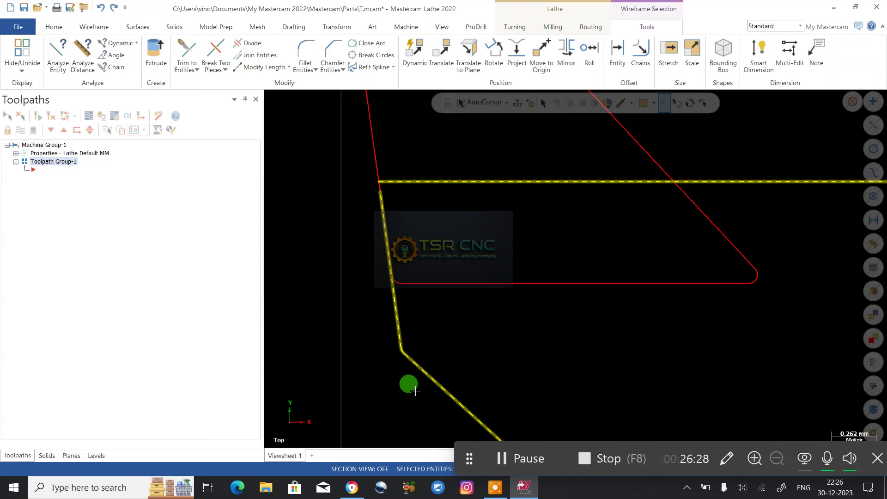
{"action": "scroll", "coordinate": [675, 295], "scroll_direction": "down", "scroll_amount": 2}
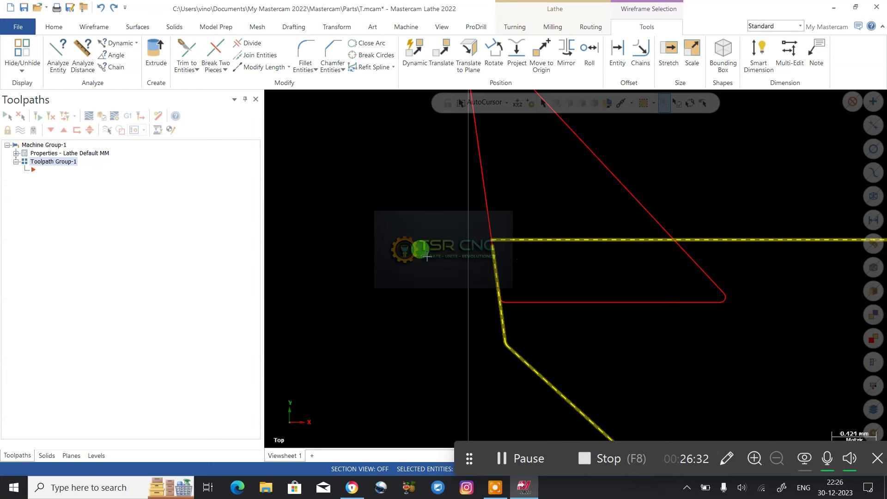
{"action": "scroll", "coordinate": [428, 254], "scroll_direction": "down", "scroll_amount": 2}
{"action": "scroll", "coordinate": [418, 236], "scroll_direction": "down", "scroll_amount": 2}
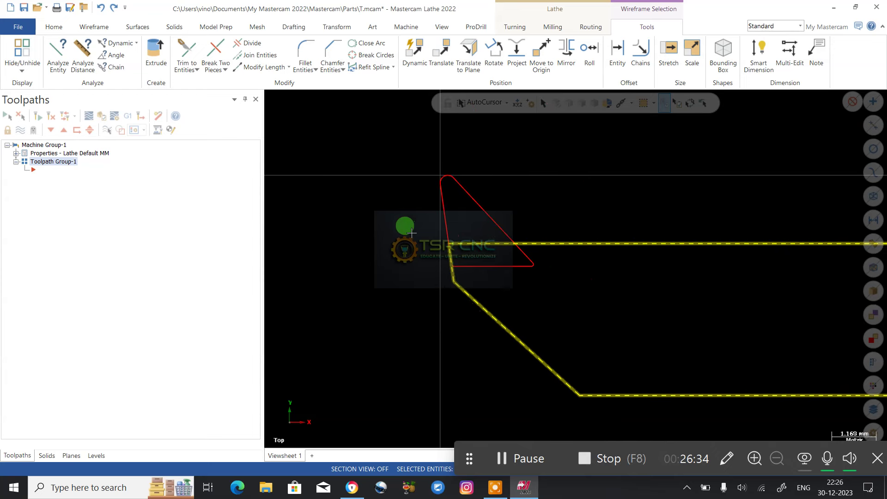
{"action": "scroll", "coordinate": [410, 234], "scroll_direction": "down", "scroll_amount": 1}
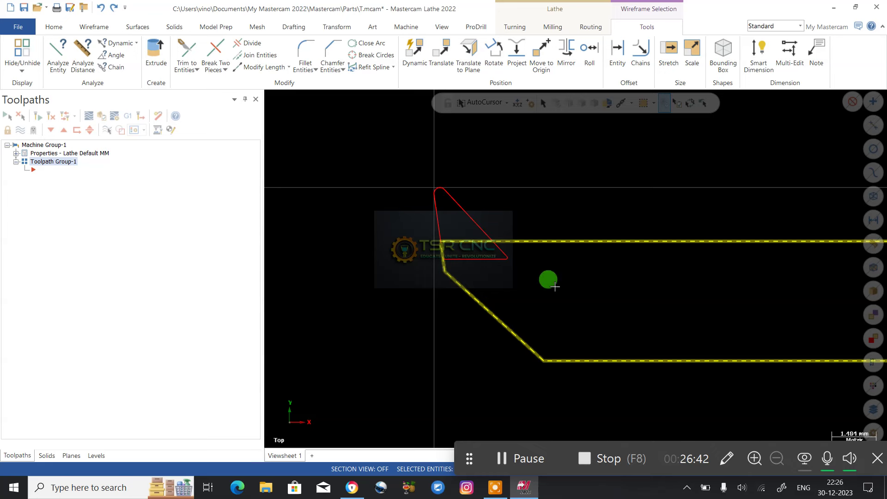
{"action": "left_click", "coordinate": [481, 241]}
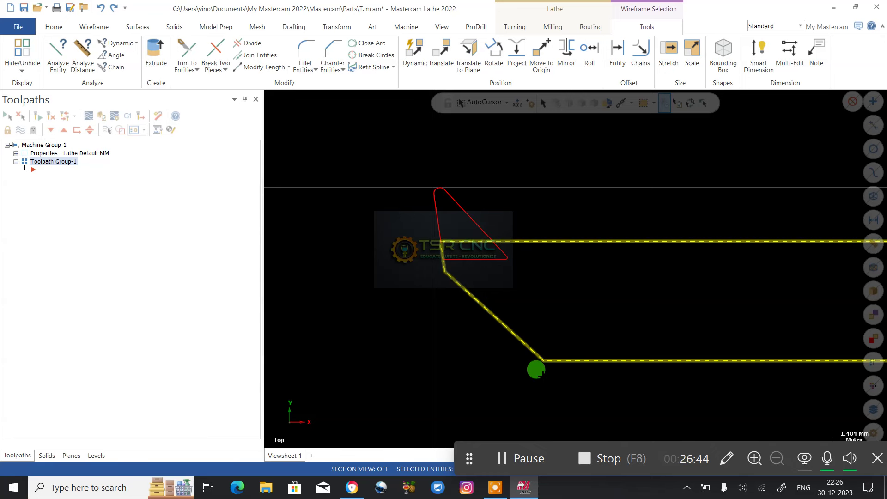
{"action": "scroll", "coordinate": [412, 166], "scroll_direction": "down", "scroll_amount": 4}
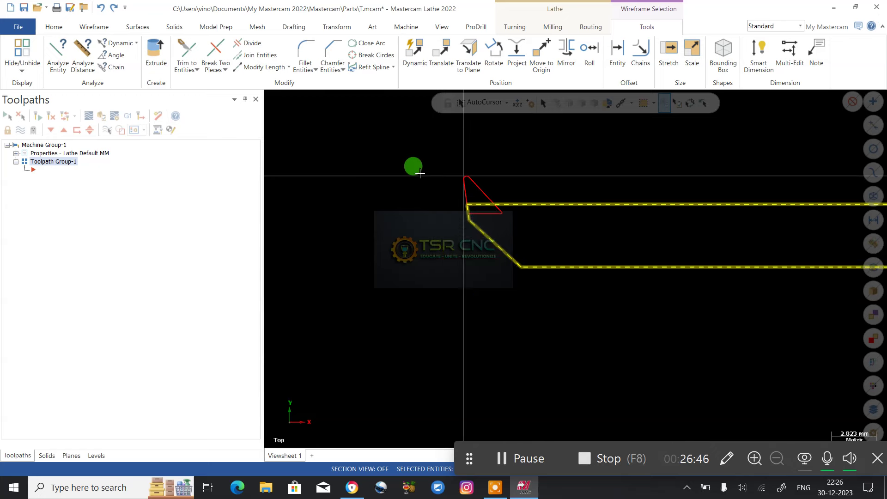
{"action": "scroll", "coordinate": [398, 182], "scroll_direction": "up", "scroll_amount": 4}
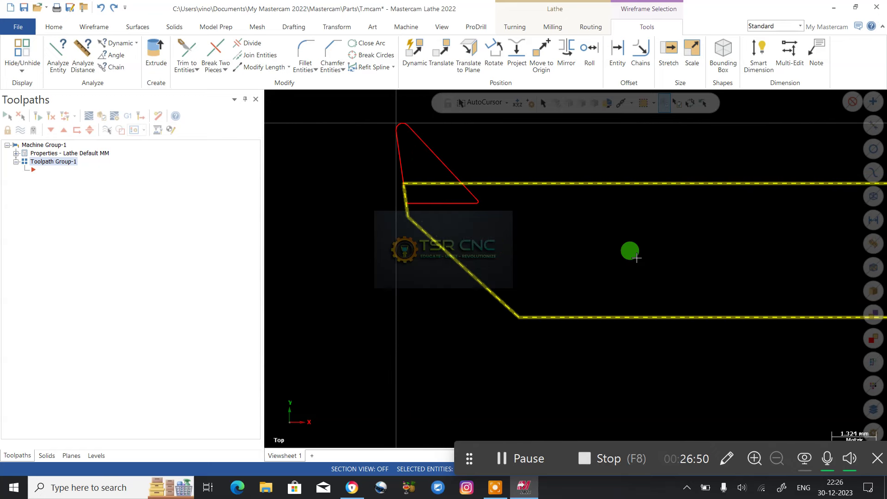
Clear the selection and undo the upper line's extension and the deletion of the holder's small corner fillet
{"action": "left_click", "coordinate": [636, 258]}
{"action": "scroll", "coordinate": [379, 200], "scroll_direction": "up", "scroll_amount": 2}
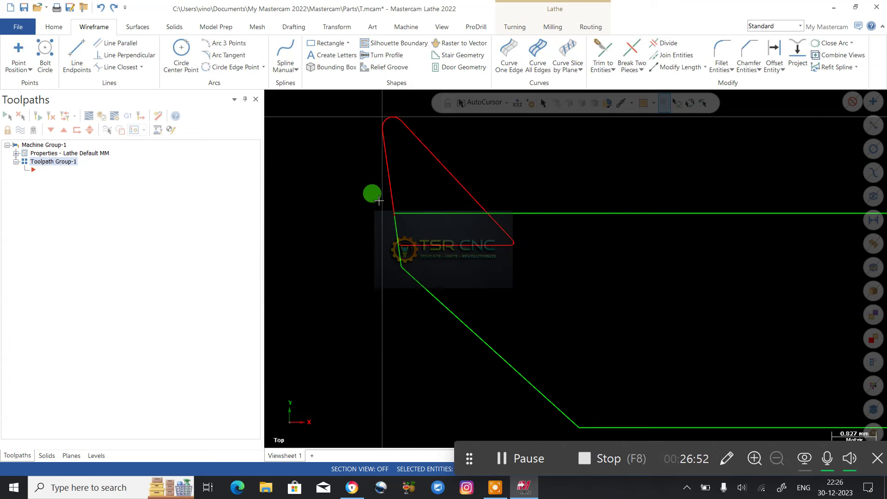
{"action": "scroll", "coordinate": [379, 200], "scroll_direction": "up", "scroll_amount": 2}
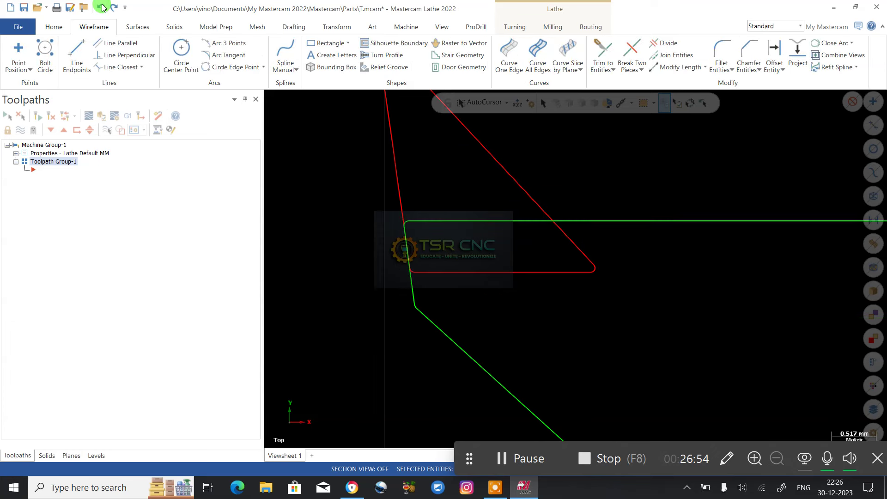
Save the part to the Desktop as a Mastercam file named t43t3
{"action": "scroll", "coordinate": [469, 245], "scroll_direction": "down", "scroll_amount": 3}
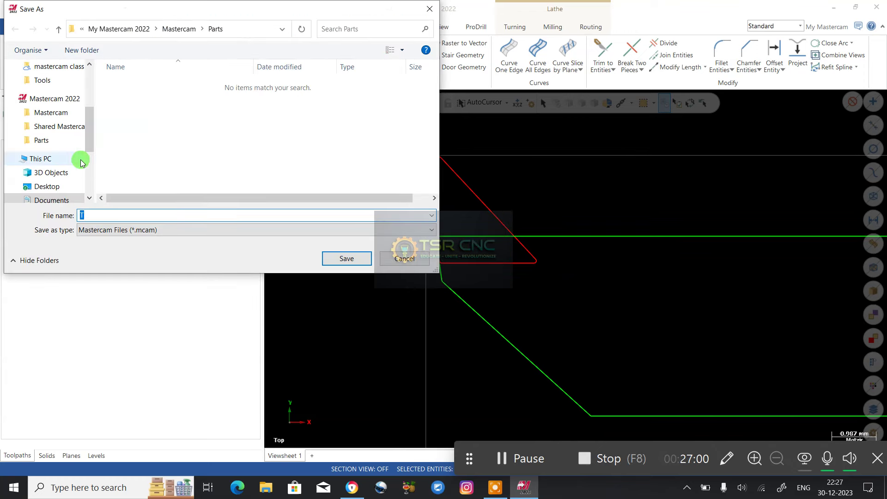
{"action": "scroll", "coordinate": [86, 167], "scroll_direction": "up", "scroll_amount": 3}
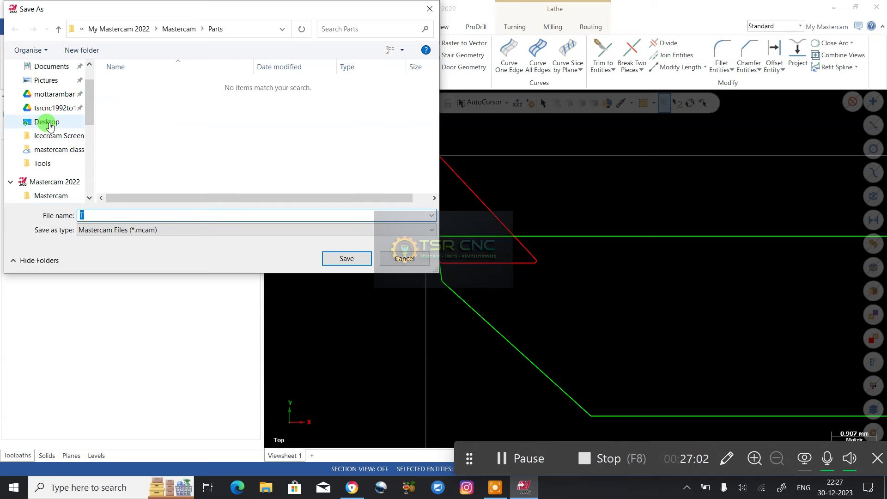
{"action": "left_click", "coordinate": [50, 125]}
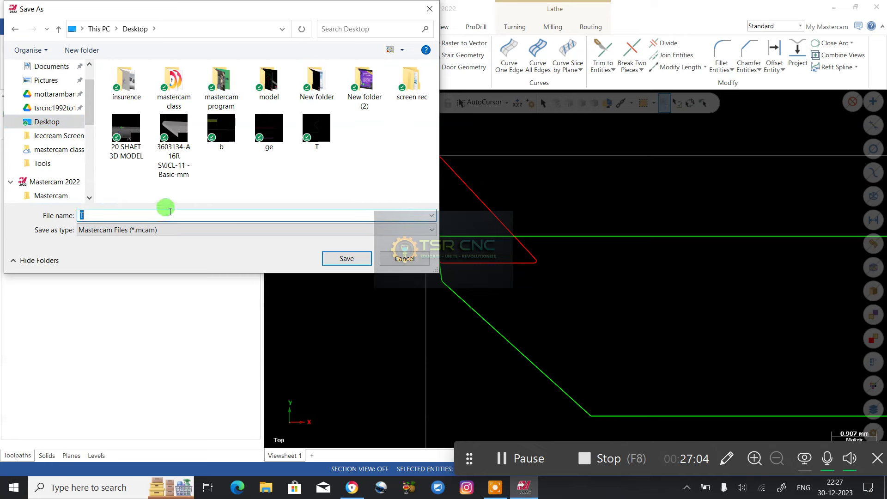
{"action": "left_click", "coordinate": [360, 258]}
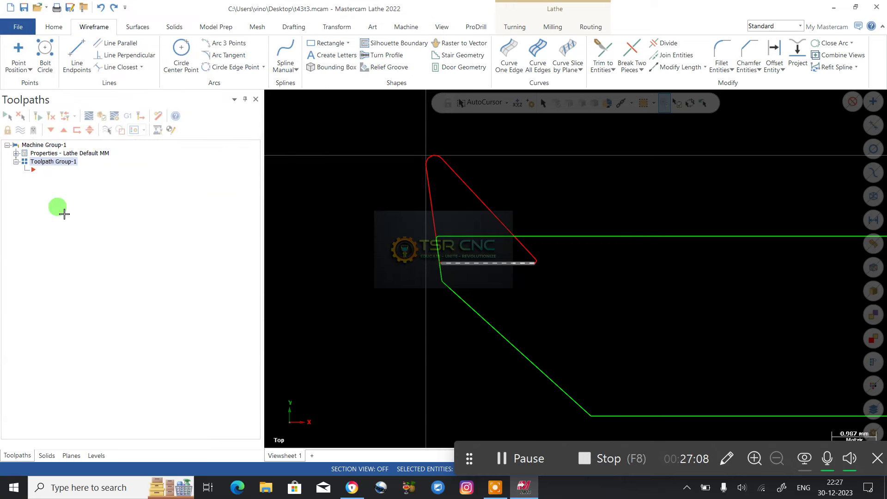
Open the recent part file ge.mcam from the Desktop
{"action": "left_click", "coordinate": [18, 27]}
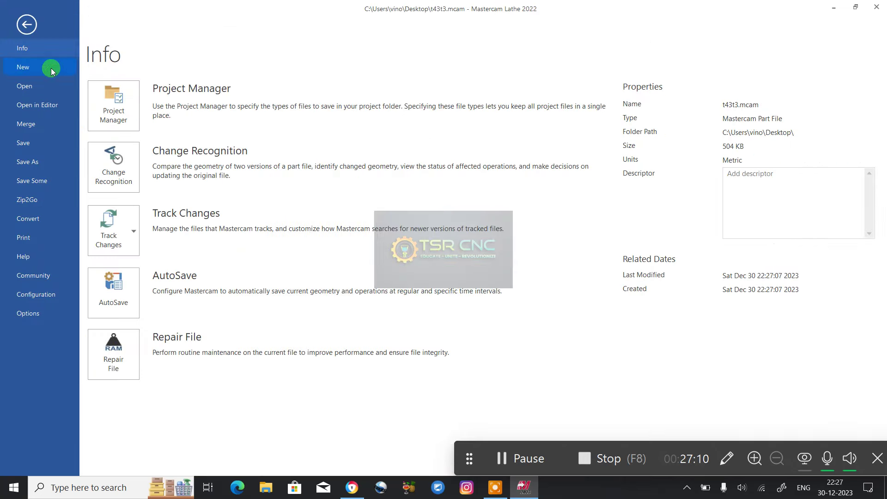
{"action": "left_click", "coordinate": [24, 86]}
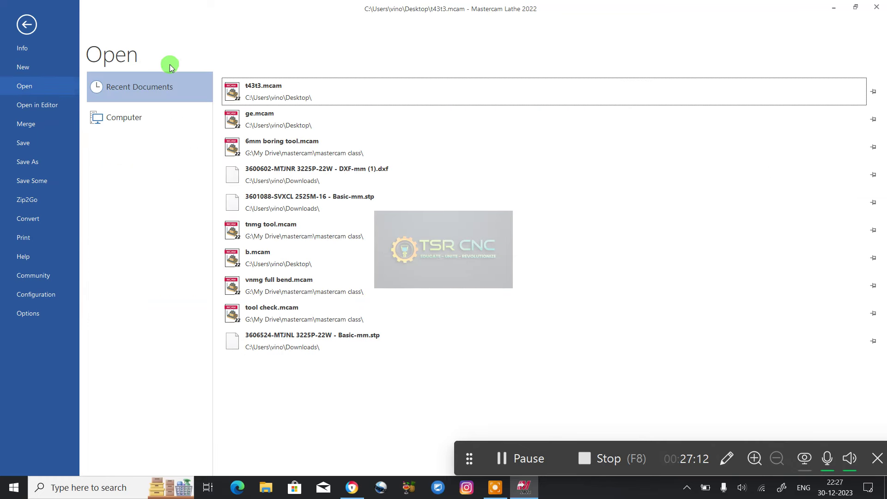
{"action": "left_click", "coordinate": [277, 116]}
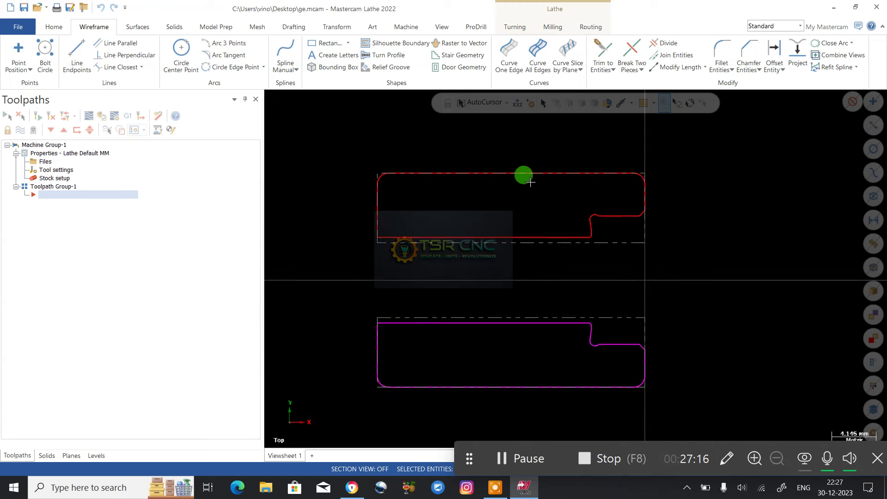
{"action": "scroll", "coordinate": [530, 183], "scroll_direction": "down", "scroll_amount": 1}
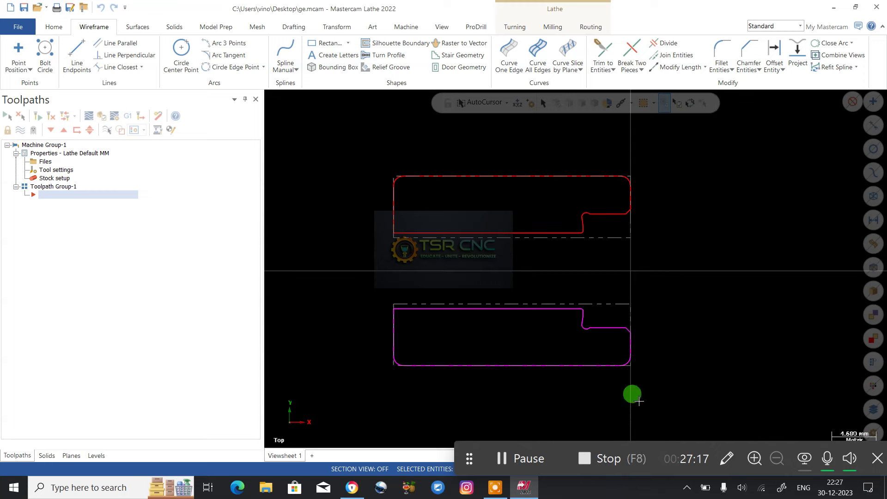
{"action": "left_click", "coordinate": [511, 28]}
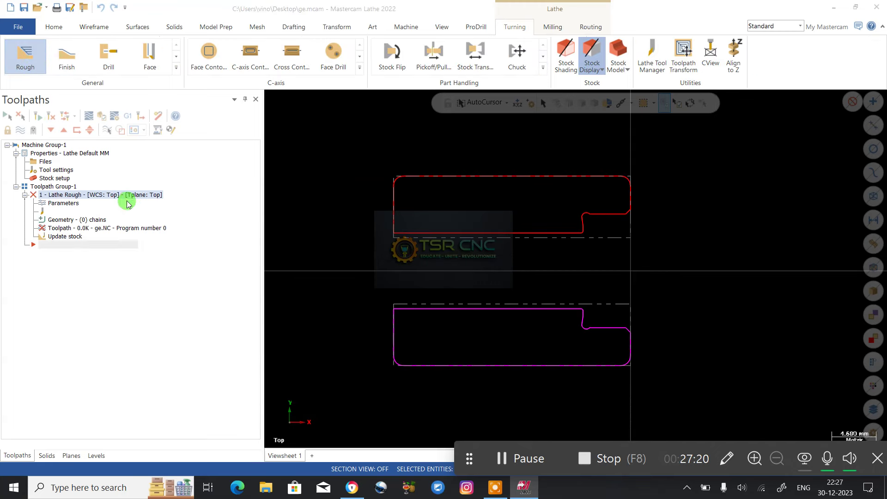
{"action": "scroll", "coordinate": [618, 234], "scroll_direction": "up", "scroll_amount": 3}
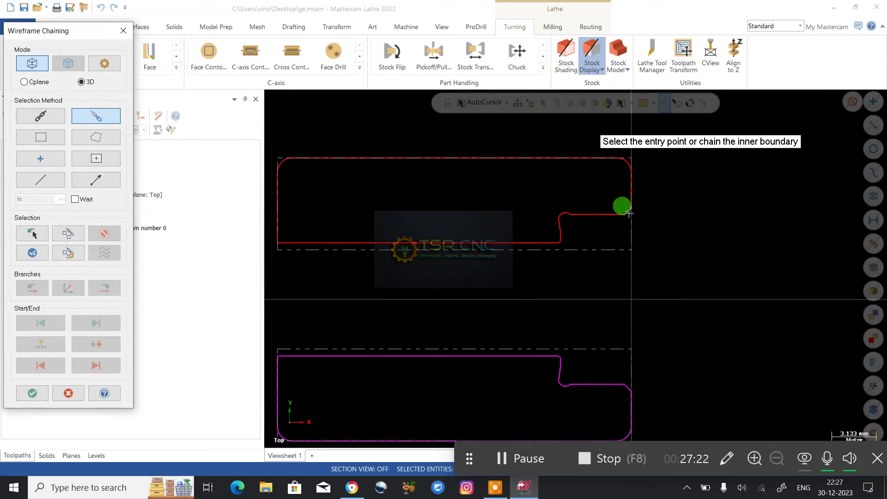
{"action": "left_click", "coordinate": [652, 199]}
{"action": "scroll", "coordinate": [662, 224], "scroll_direction": "down", "scroll_amount": 3}
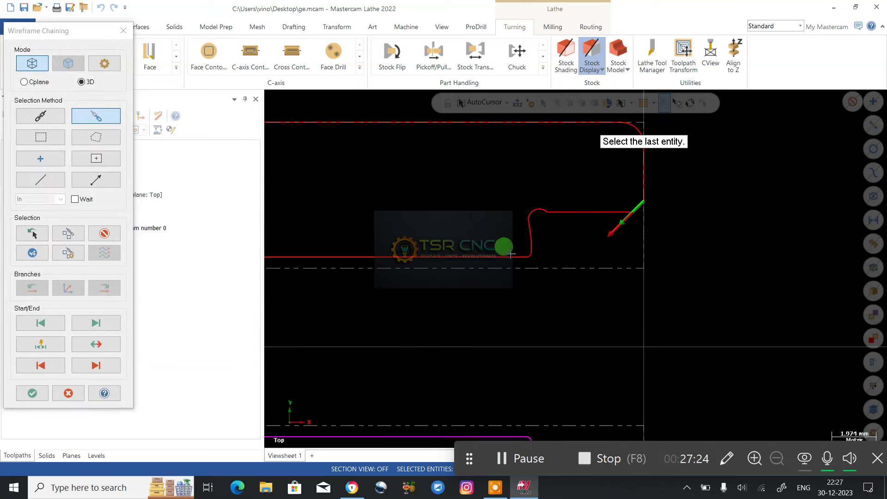
{"action": "left_click", "coordinate": [498, 243]}
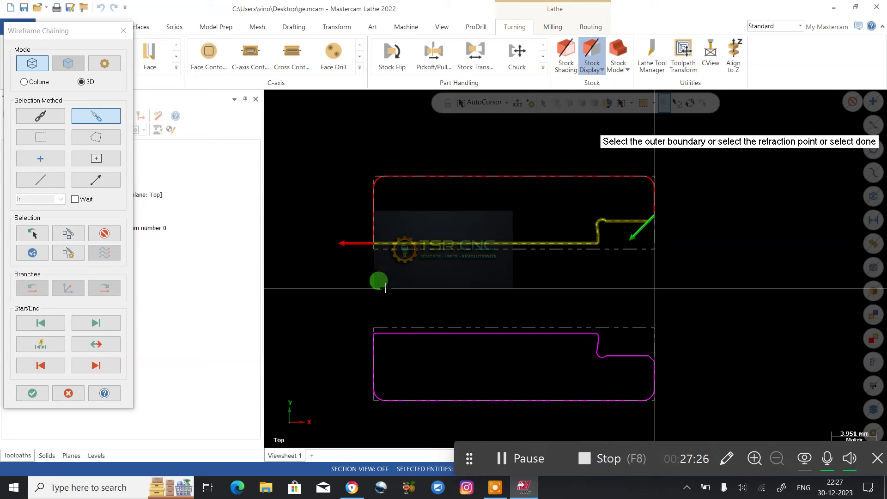
{"action": "left_click", "coordinate": [123, 31]}
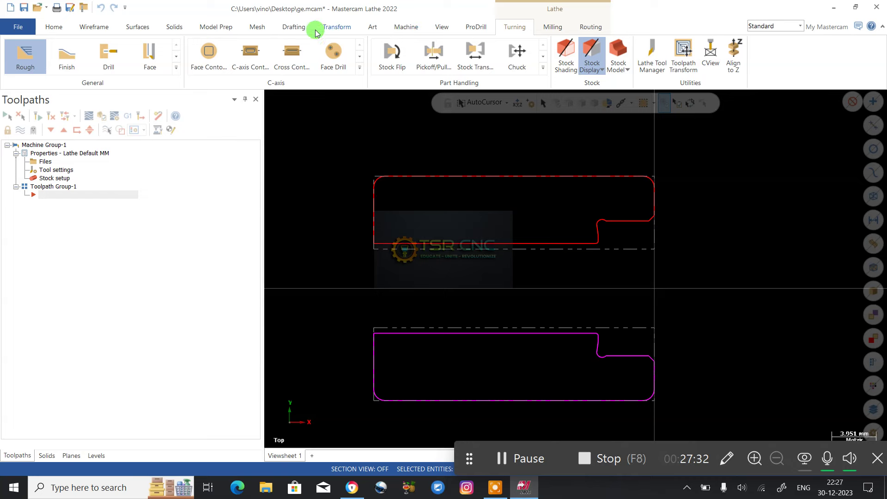
Measure the upper profile's overall length with a temporary horizontal dimension between its front and rear edges, leaving no dimension placed
{"action": "left_click", "coordinate": [314, 30]}
{"action": "left_click", "coordinate": [58, 43]}
{"action": "left_click", "coordinate": [579, 241]}
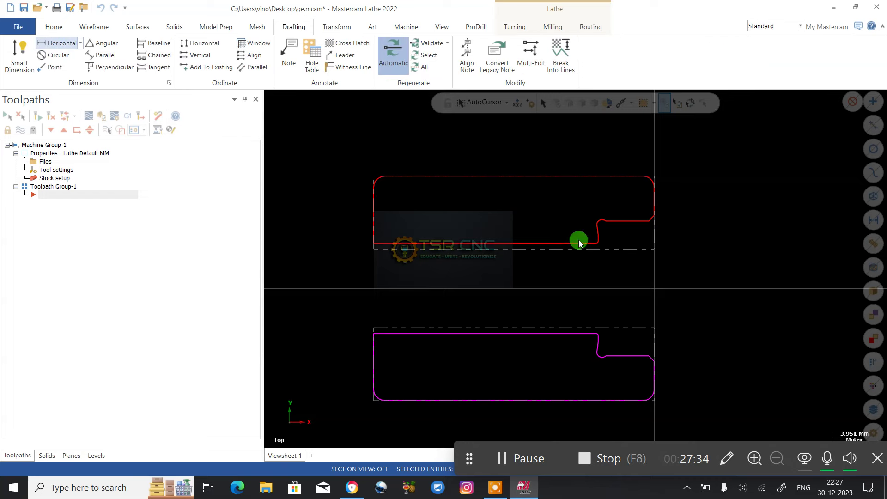
{"action": "left_click", "coordinate": [656, 214]}
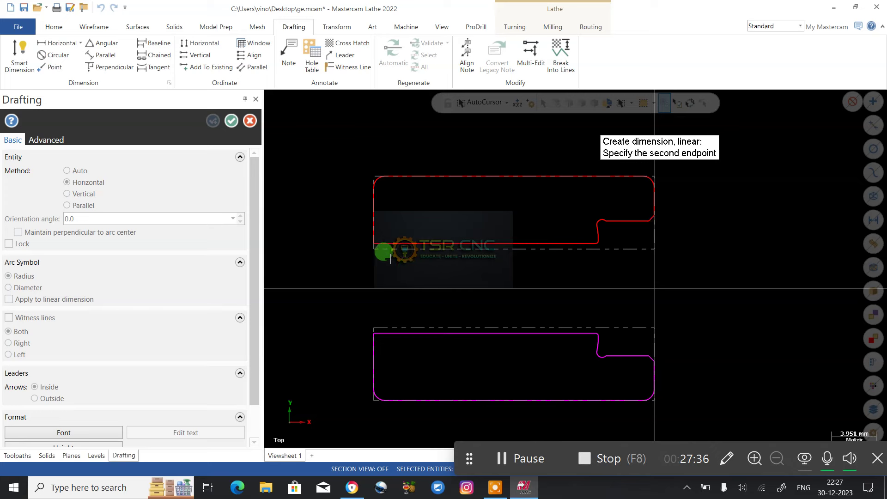
{"action": "left_click", "coordinate": [374, 243]}
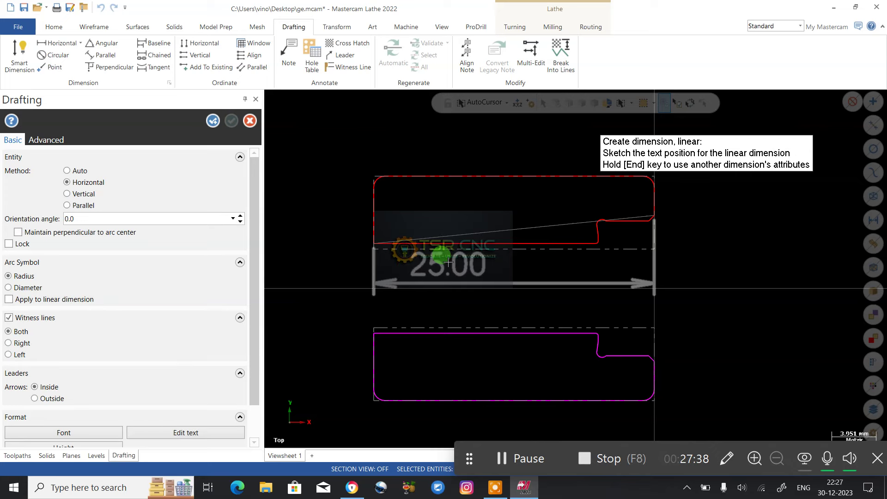
{"action": "key", "text": "Escape"}
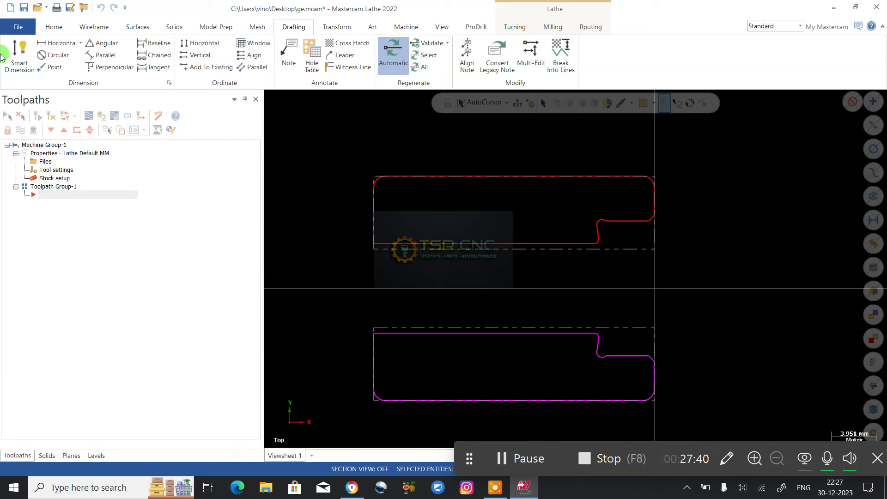
{"action": "left_click", "coordinate": [392, 72]}
Start a lathe Rough operation and chain the upper profile's inner boundary from the front chamfer to the long horizontal bore line
{"action": "left_click", "coordinate": [514, 27]}
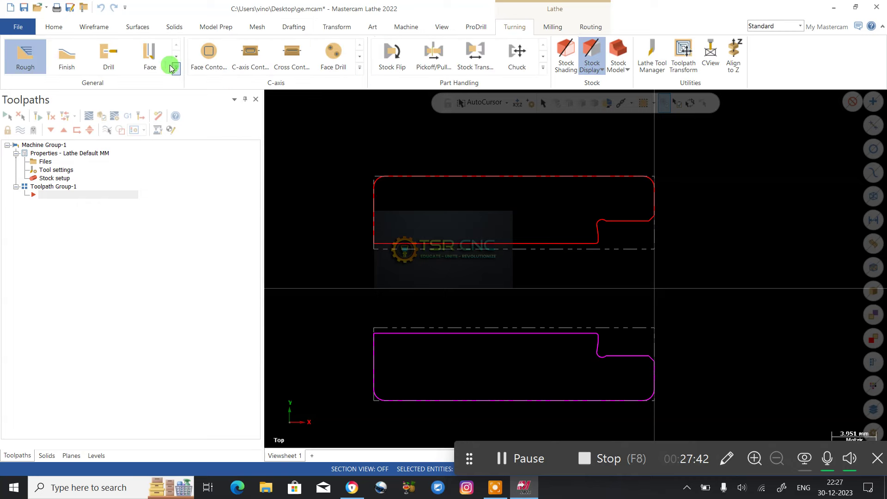
{"action": "left_click", "coordinate": [25, 55]}
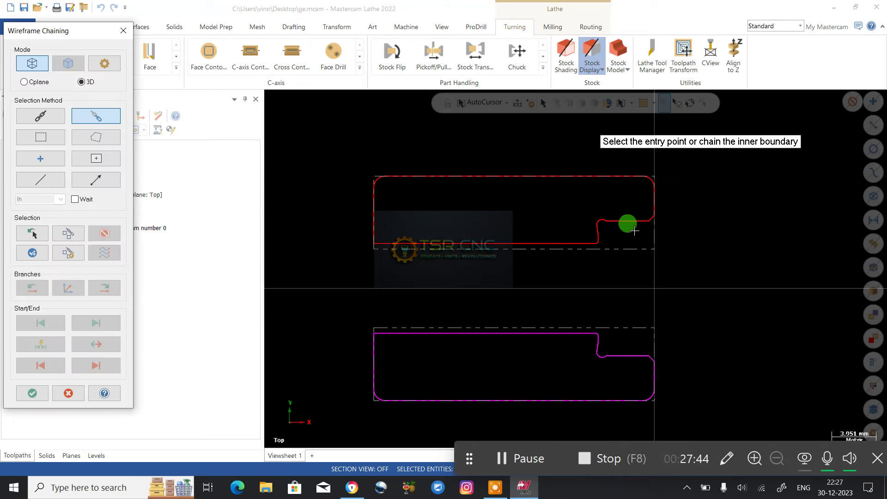
{"action": "left_click", "coordinate": [652, 218]}
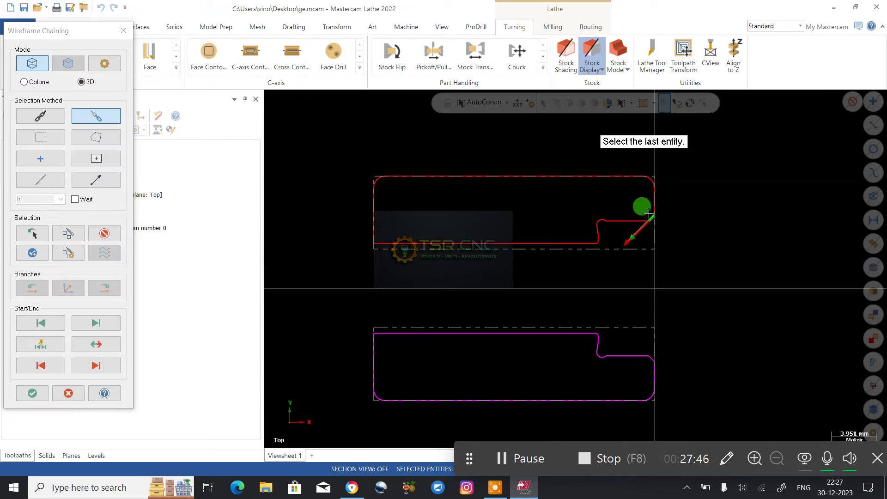
{"action": "left_click", "coordinate": [423, 244]}
{"action": "left_click", "coordinate": [21, 400]}
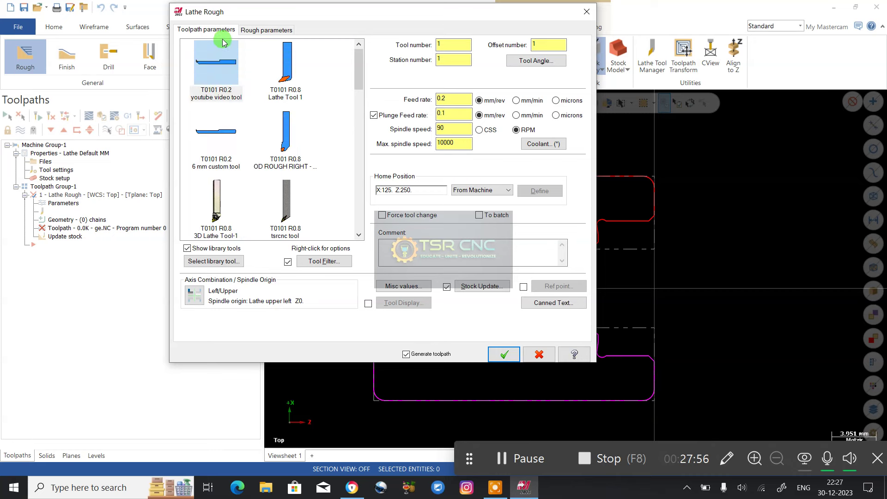
Turn off Lead In/Out and select the second plunge cutting option in the operation's rough parameters
{"action": "left_click", "coordinate": [251, 31]}
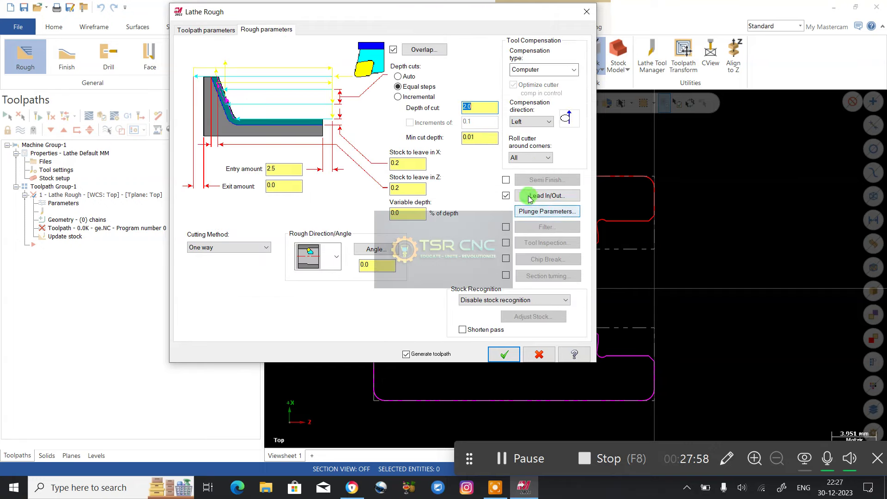
{"action": "left_click", "coordinate": [506, 195]}
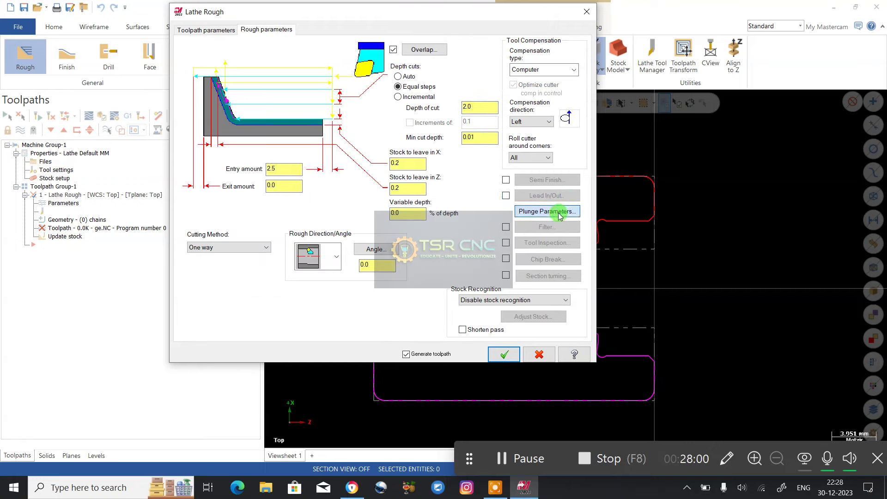
{"action": "left_click", "coordinate": [560, 216]}
{"action": "left_click", "coordinate": [267, 139]}
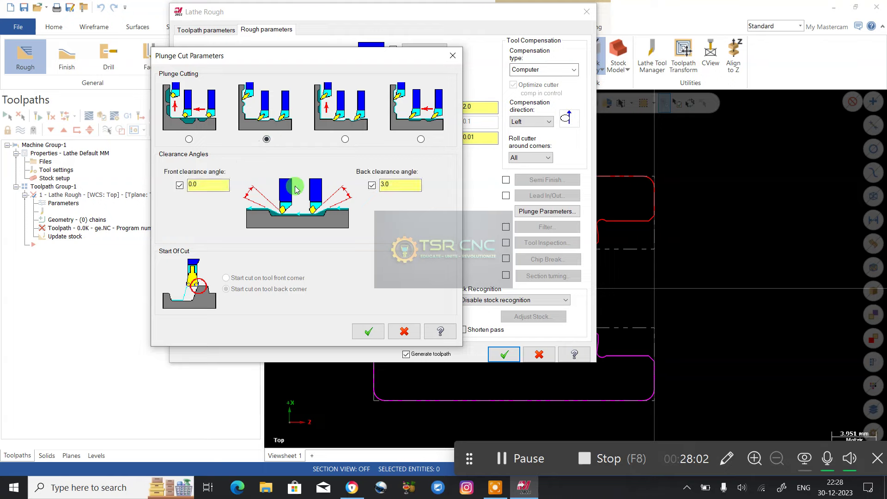
{"action": "left_click", "coordinate": [368, 332]}
Extend the contour to stock only, set depth of cut 0.25 and entry amount 0.5, and generate the toolpath despite the collision alert
{"action": "left_click", "coordinate": [517, 300]}
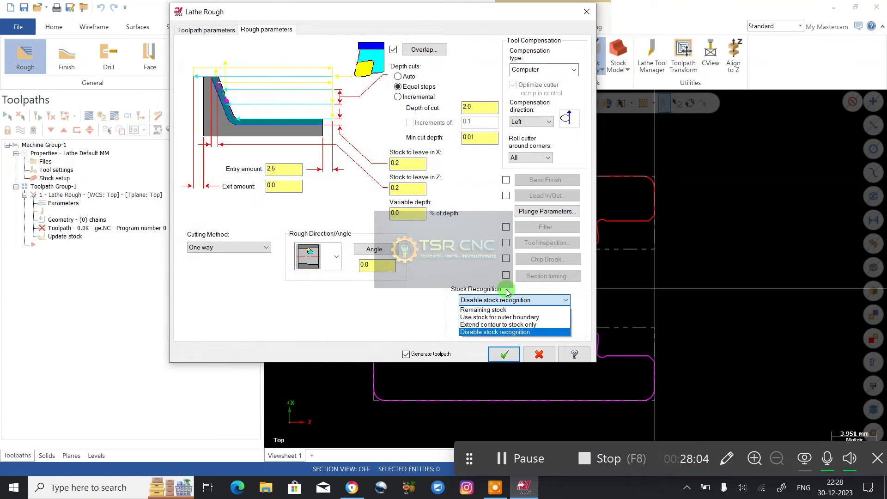
{"action": "left_click", "coordinate": [494, 324]}
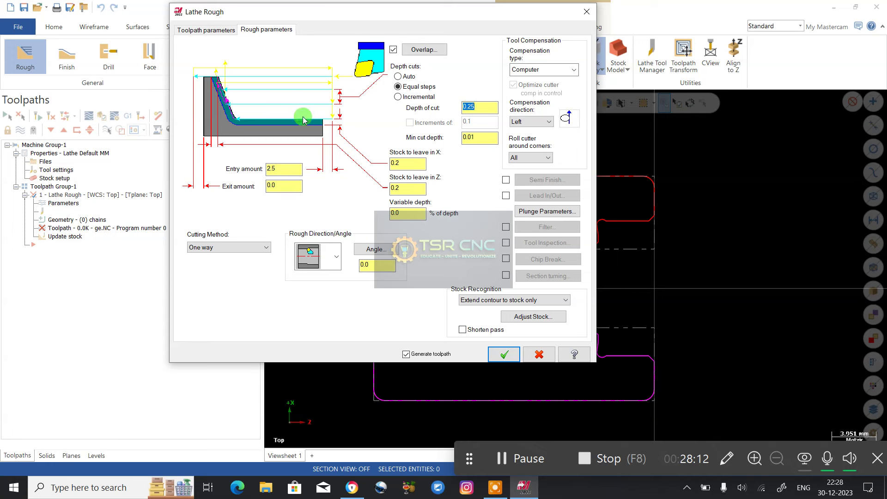
{"action": "double_click", "coordinate": [284, 169]}
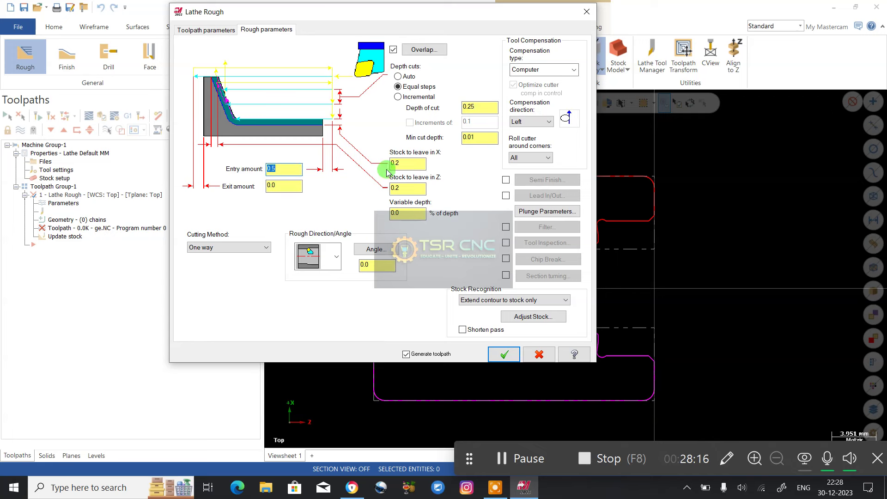
{"action": "left_click", "coordinate": [502, 354]}
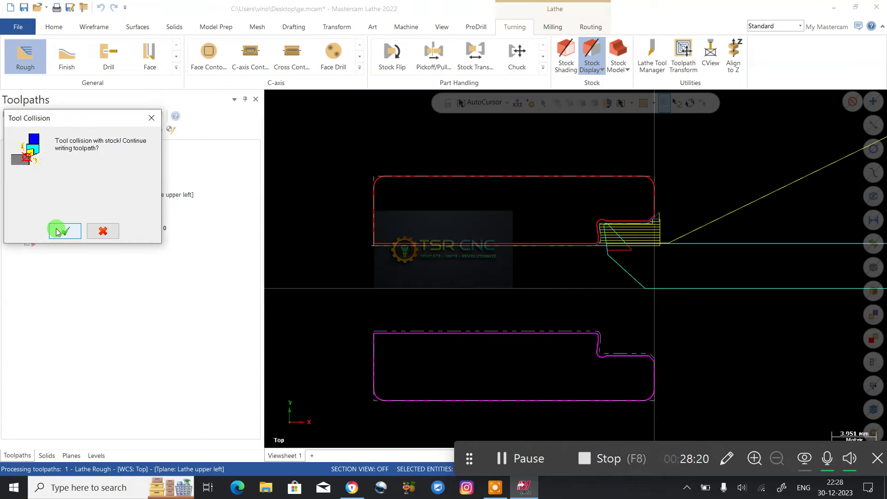
{"action": "left_click", "coordinate": [56, 232]}
Backplot the lathe rough toolpath around the relief corner with the playback speed lowered
{"action": "scroll", "coordinate": [596, 231], "scroll_direction": "up", "scroll_amount": 4}
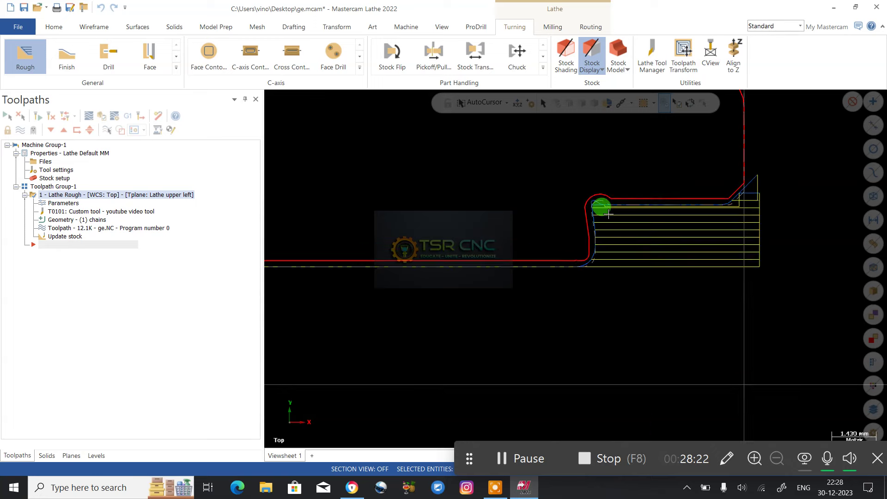
{"action": "scroll", "coordinate": [609, 214], "scroll_direction": "up", "scroll_amount": 3}
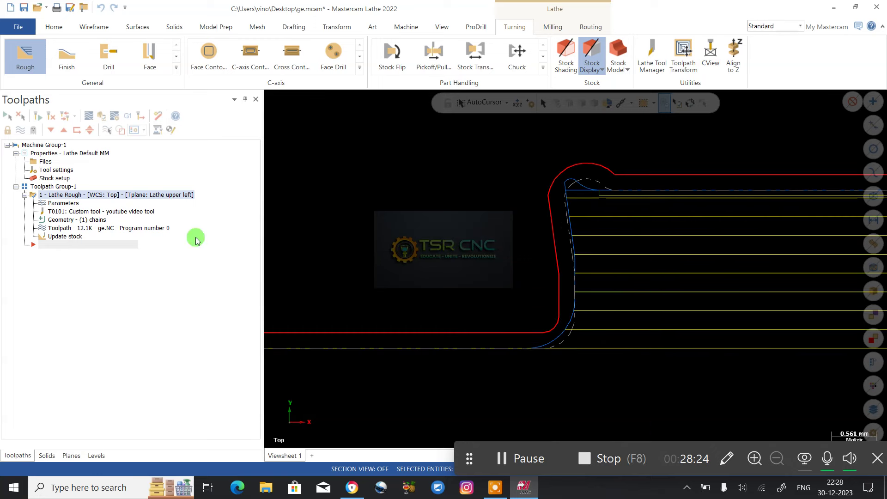
{"action": "left_click", "coordinate": [77, 116]}
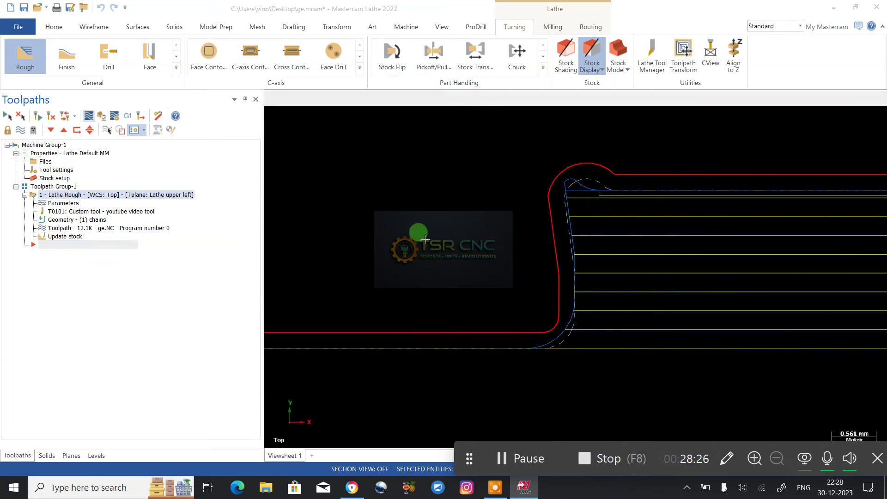
{"action": "left_click", "coordinate": [313, 97]}
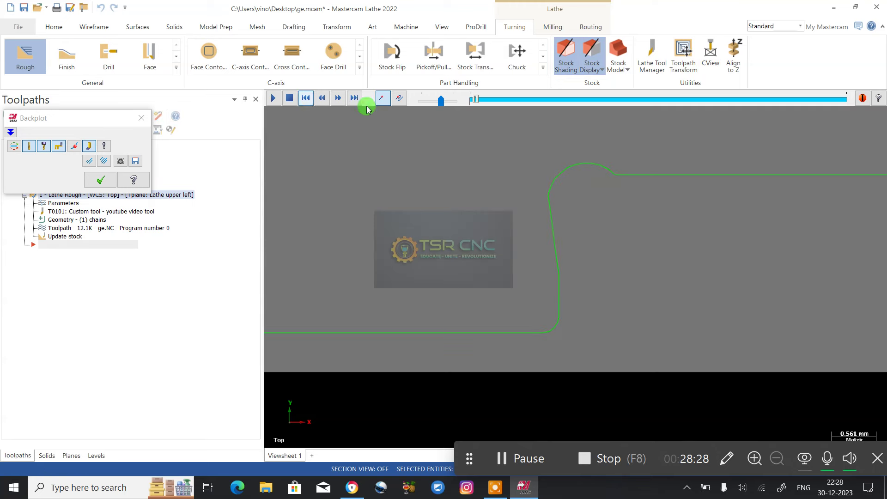
{"action": "scroll", "coordinate": [561, 208], "scroll_direction": "down", "scroll_amount": 5}
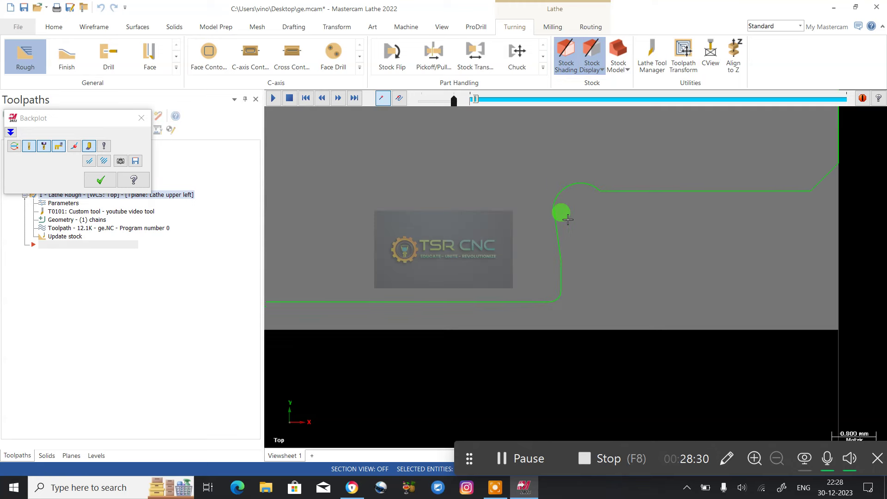
{"action": "left_click_drag", "start_coordinate": [440, 101], "coordinate": [422, 98]}
Examine the insert and holder clearance at the relief corner, and play the remaining backplot motion
{"action": "scroll", "coordinate": [406, 174], "scroll_direction": "down", "scroll_amount": 1}
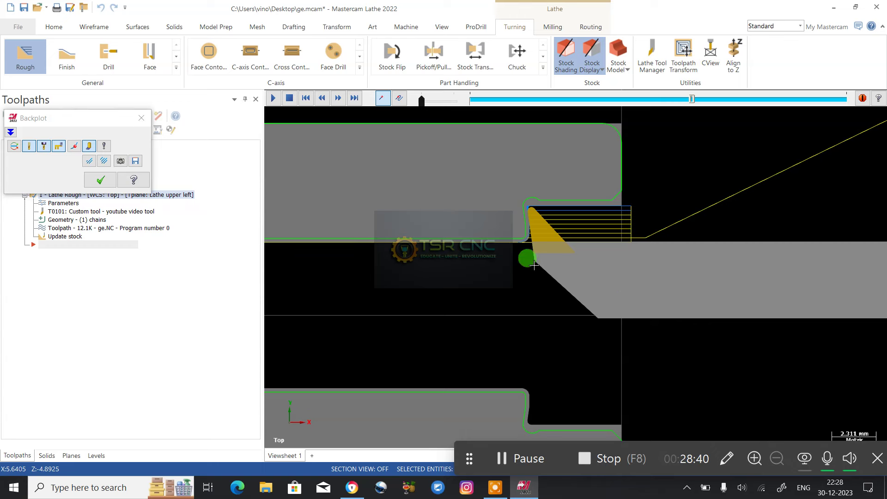
{"action": "scroll", "coordinate": [523, 201], "scroll_direction": "up", "scroll_amount": 2}
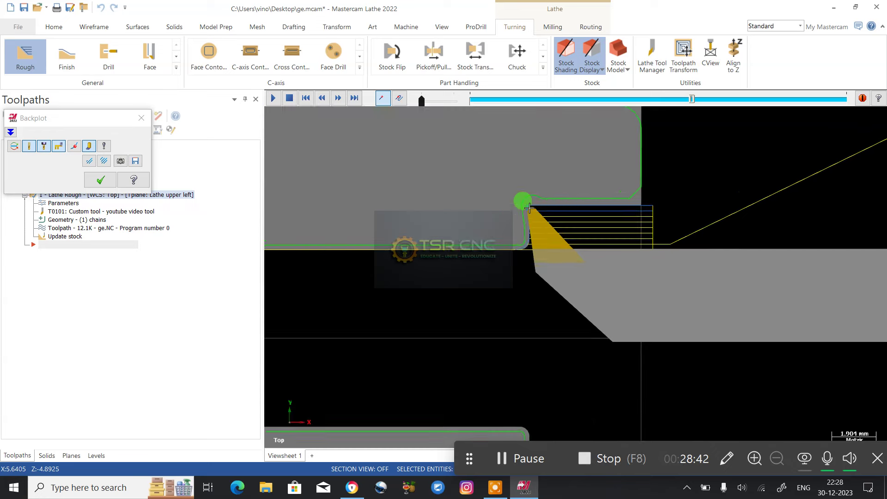
{"action": "scroll", "coordinate": [542, 206], "scroll_direction": "up", "scroll_amount": 5}
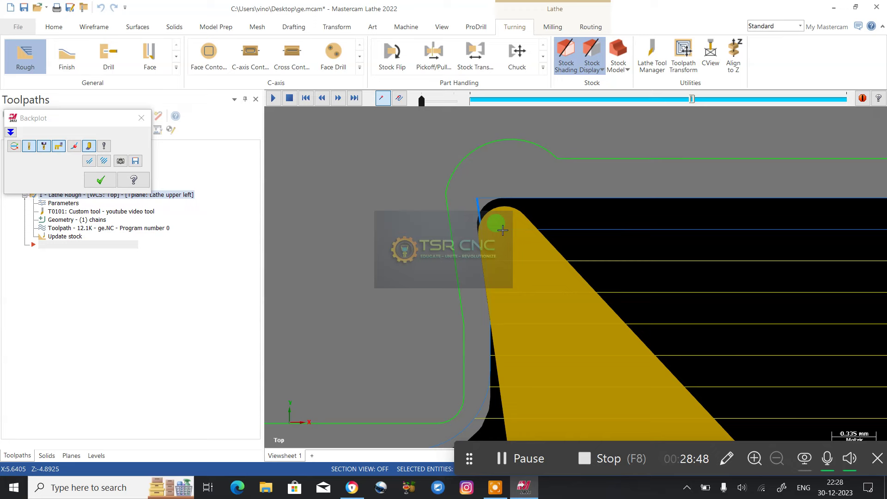
{"action": "scroll", "coordinate": [502, 228], "scroll_direction": "down", "scroll_amount": 6}
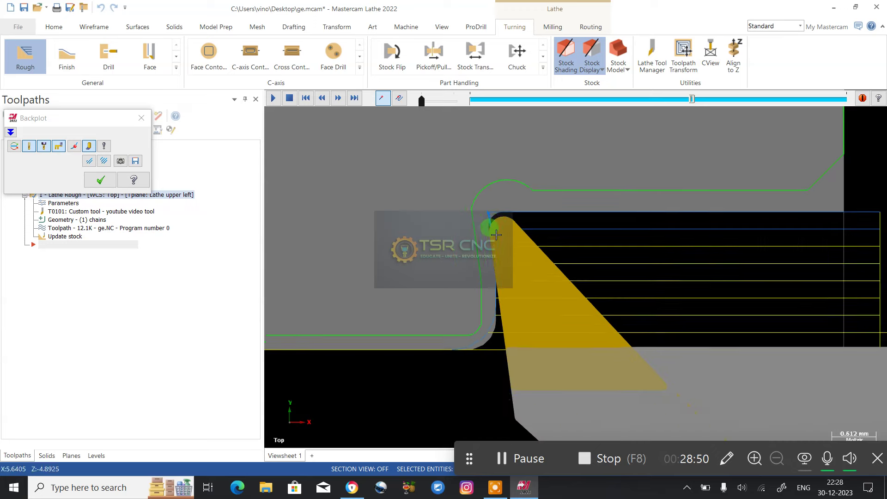
{"action": "scroll", "coordinate": [513, 250], "scroll_direction": "down", "scroll_amount": 2}
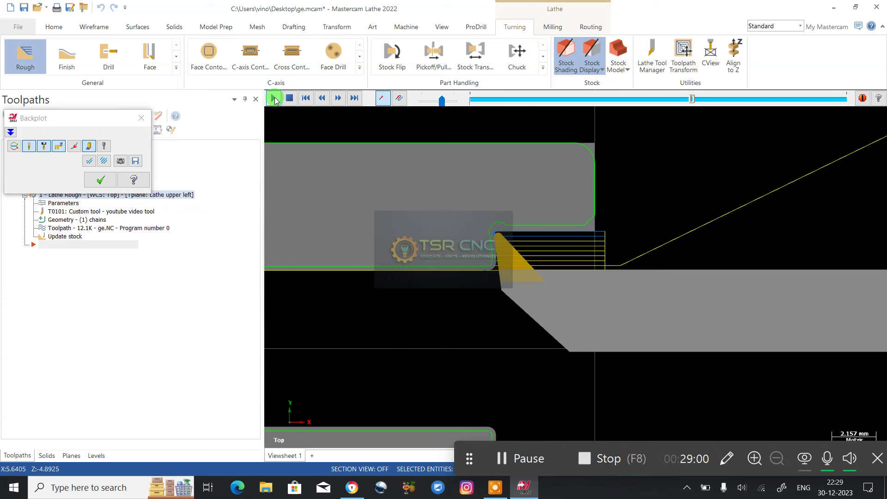
{"action": "left_click", "coordinate": [273, 99]}
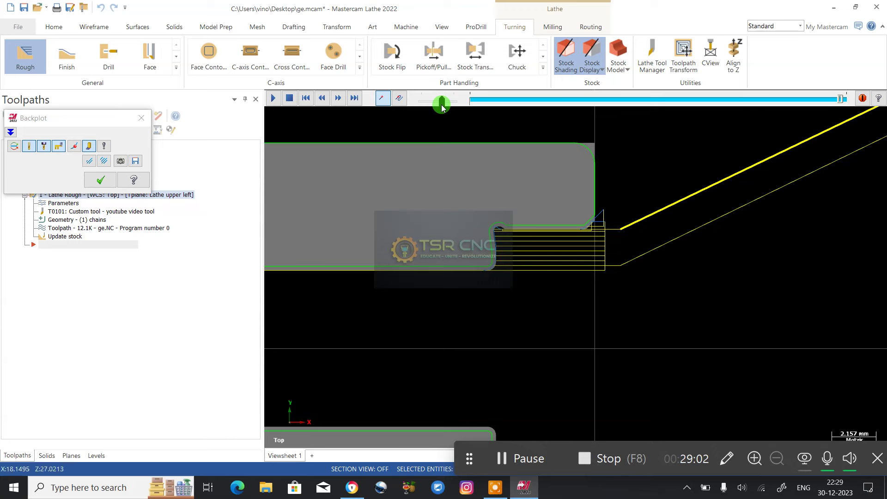
Examine the stock left by roughing around the relief corner and close the backplot
{"action": "scroll", "coordinate": [511, 245], "scroll_direction": "up", "scroll_amount": 6}
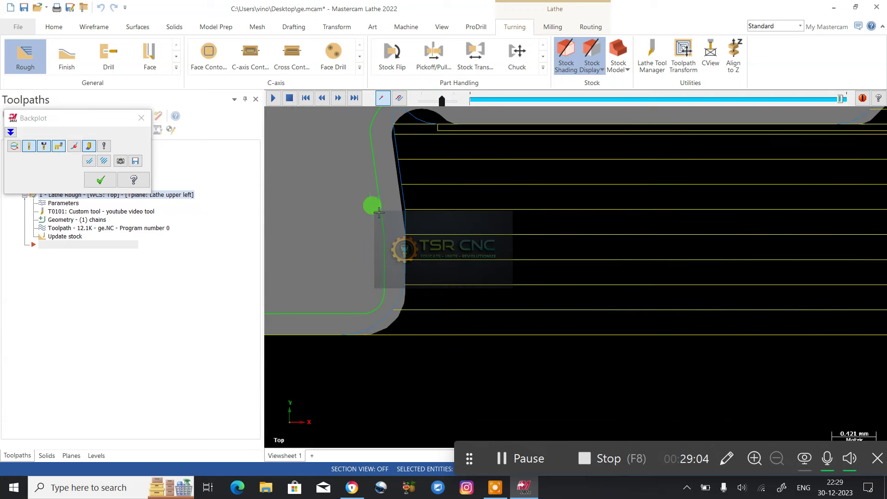
{"action": "scroll", "coordinate": [449, 261], "scroll_direction": "down", "scroll_amount": 2}
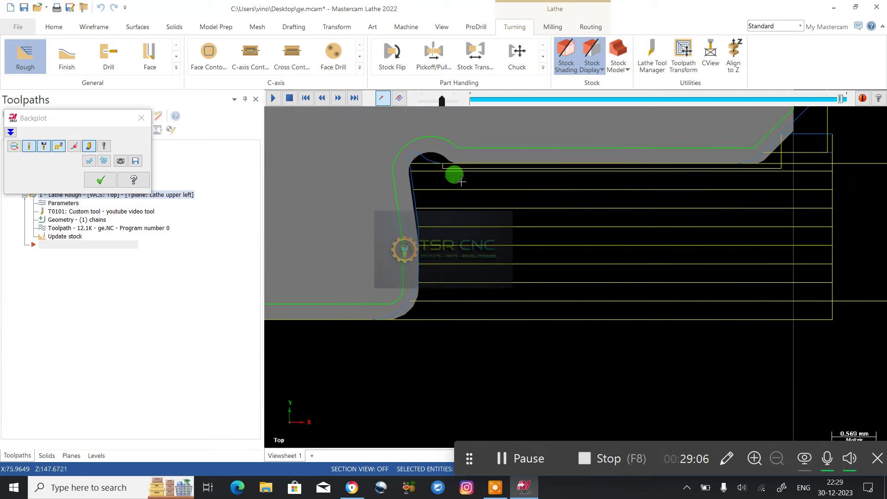
{"action": "left_click", "coordinate": [141, 118]}
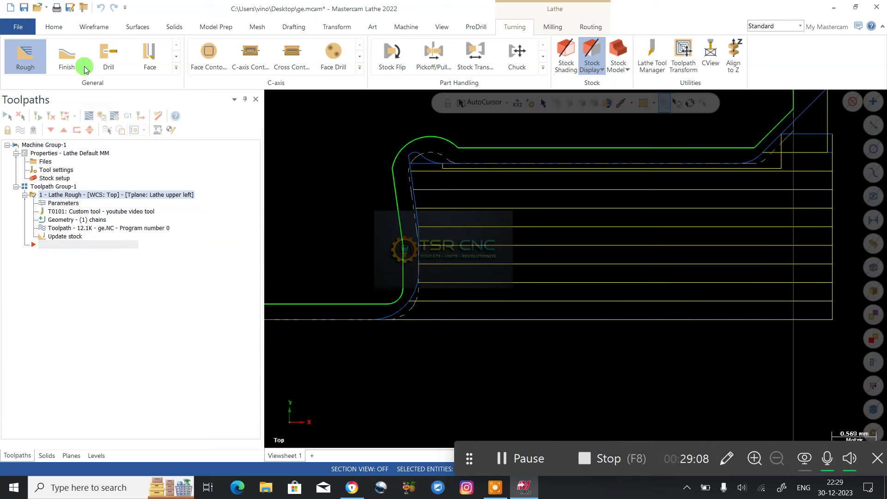
Start a Lathe Finish operation and chain the bore contour from the entry chamfer through the relief corner to the bore wall
{"action": "left_click", "coordinate": [85, 69]}
{"action": "scroll", "coordinate": [562, 289], "scroll_direction": "down", "scroll_amount": 2}
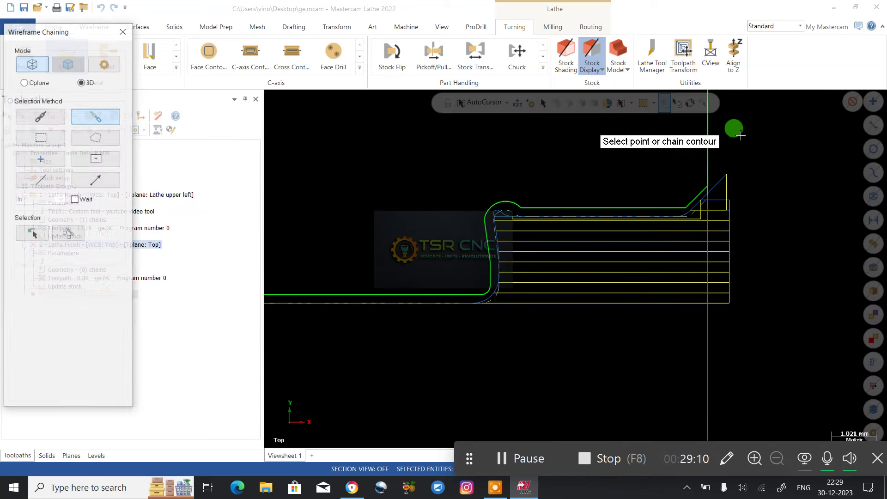
{"action": "left_click", "coordinate": [701, 190]}
{"action": "scroll", "coordinate": [753, 186], "scroll_direction": "down", "scroll_amount": 2}
{"action": "left_click", "coordinate": [463, 260]}
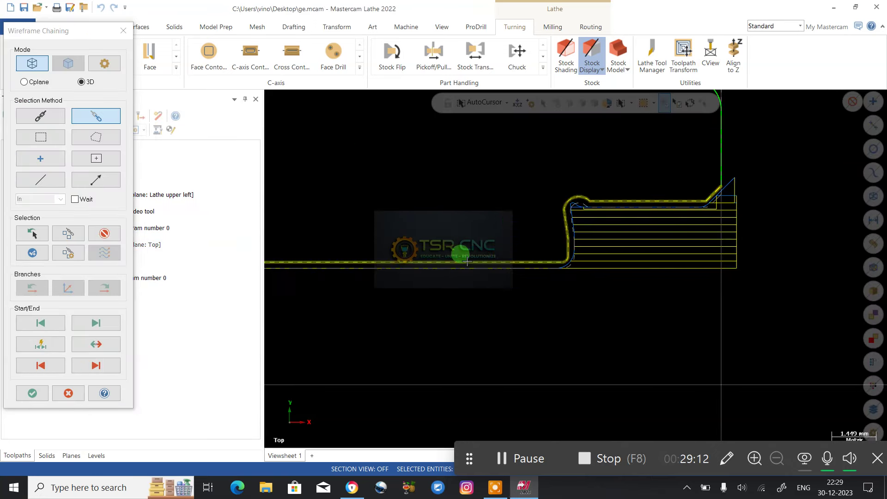
{"action": "left_click", "coordinate": [32, 393]}
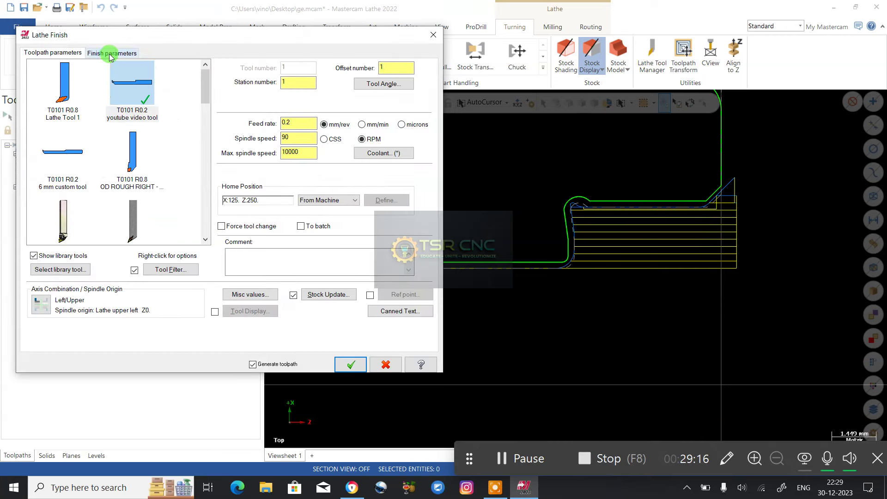
Turn off Lead In/Out, select the second plunge cutting option in the finish parameters, and generate the finish toolpath
{"action": "left_click", "coordinate": [111, 54]}
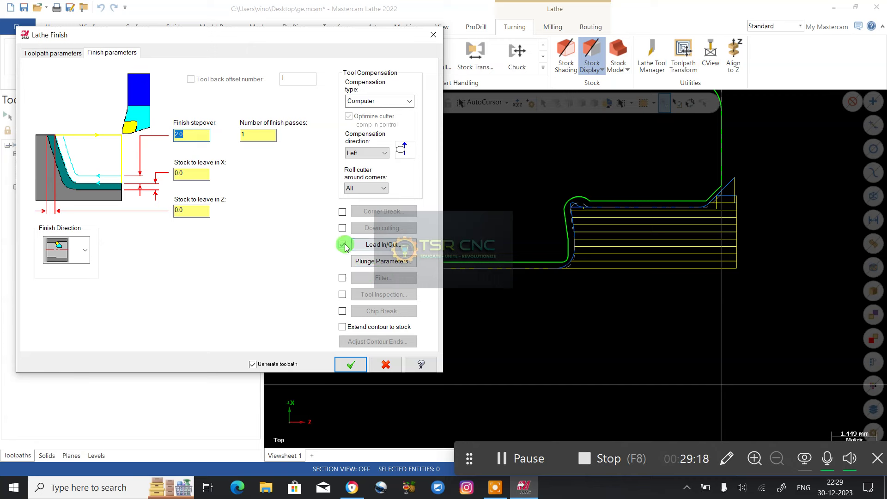
{"action": "left_click", "coordinate": [370, 244]}
{"action": "left_click", "coordinate": [374, 262]}
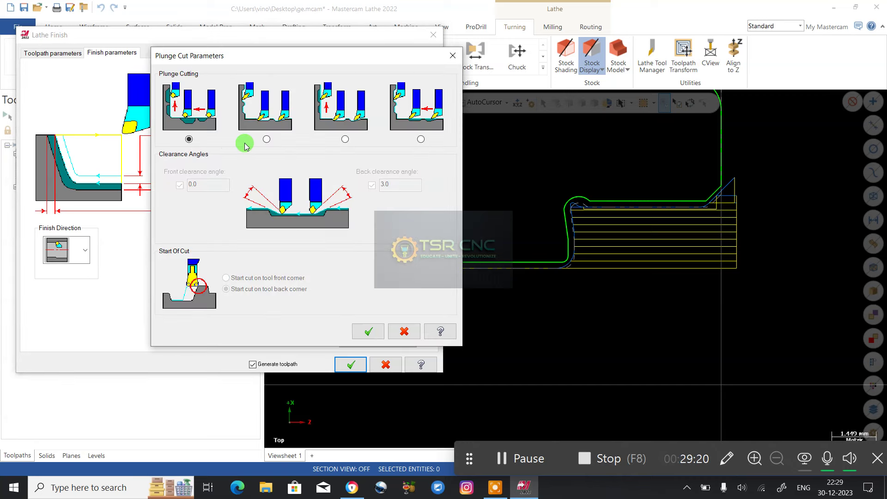
{"action": "left_click", "coordinate": [268, 139]}
{"action": "left_click", "coordinate": [367, 332]}
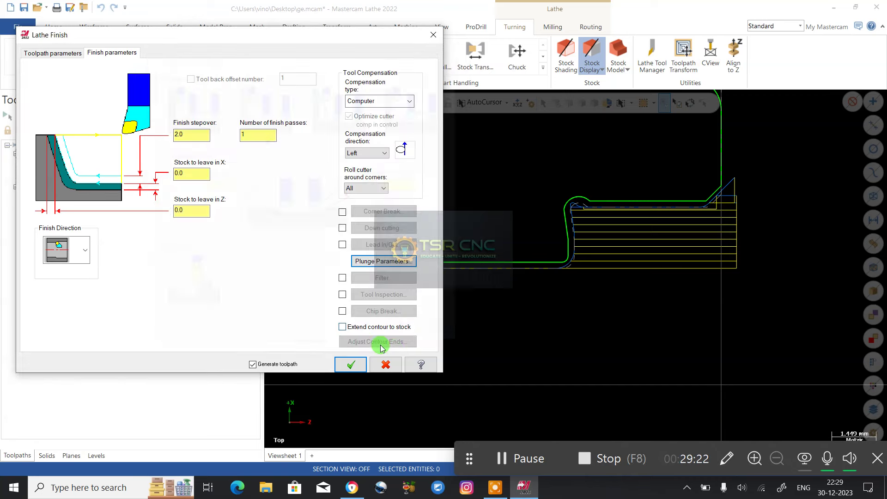
{"action": "left_click", "coordinate": [350, 365]}
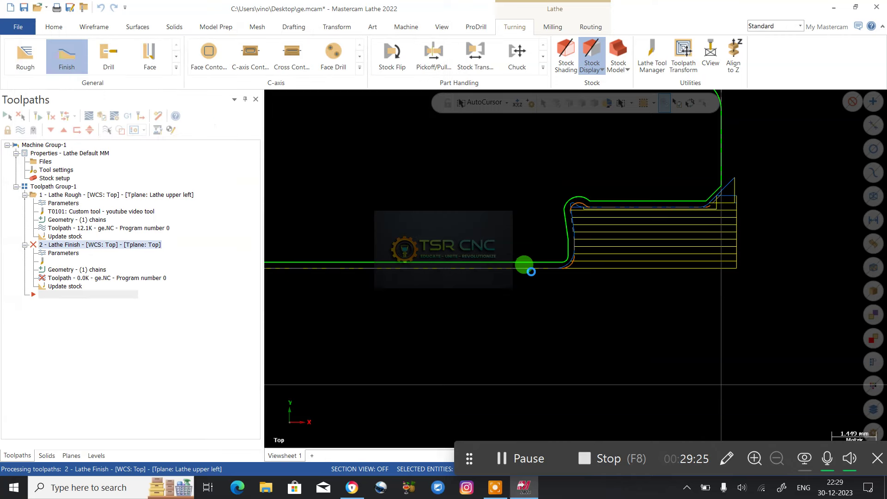
Backplot the Lathe Finish toolpath along the chamfer, relief corner and bore with the playback speed lowered
{"action": "left_click", "coordinate": [88, 120]}
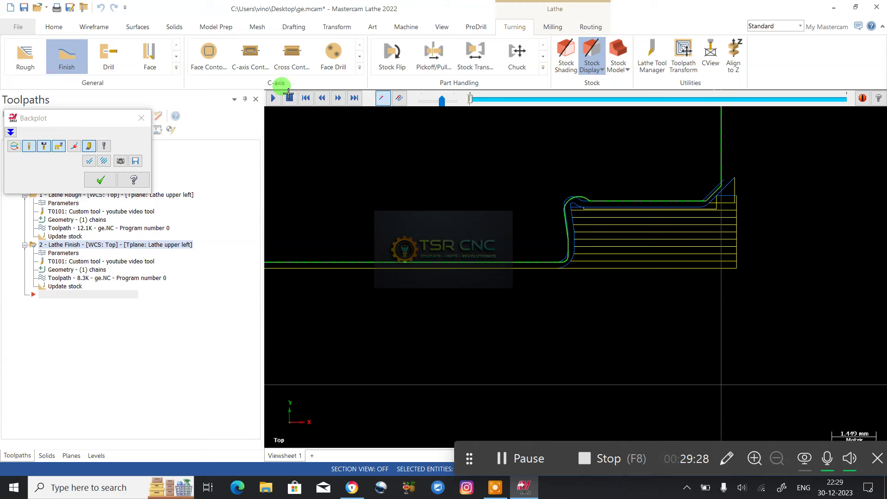
{"action": "left_click", "coordinate": [273, 99]}
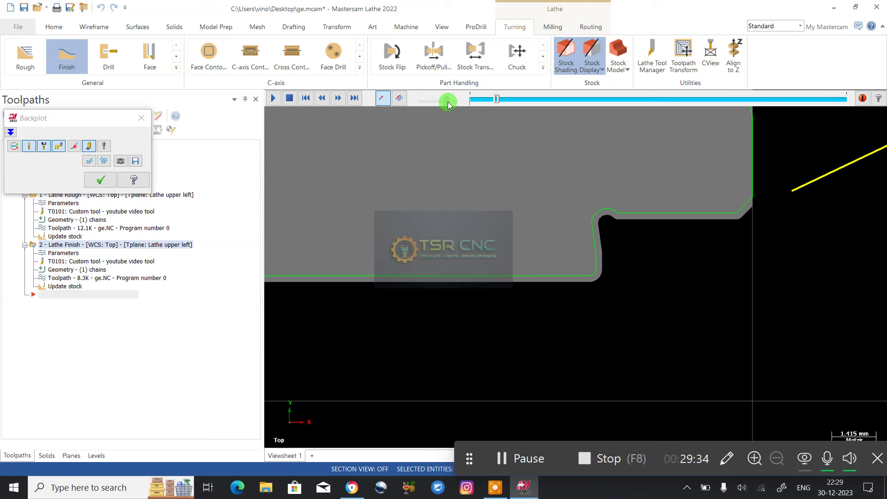
{"action": "left_click_drag", "start_coordinate": [448, 105], "coordinate": [420, 112]}
{"action": "left_click_drag", "start_coordinate": [717, 118], "coordinate": [571, 101]}
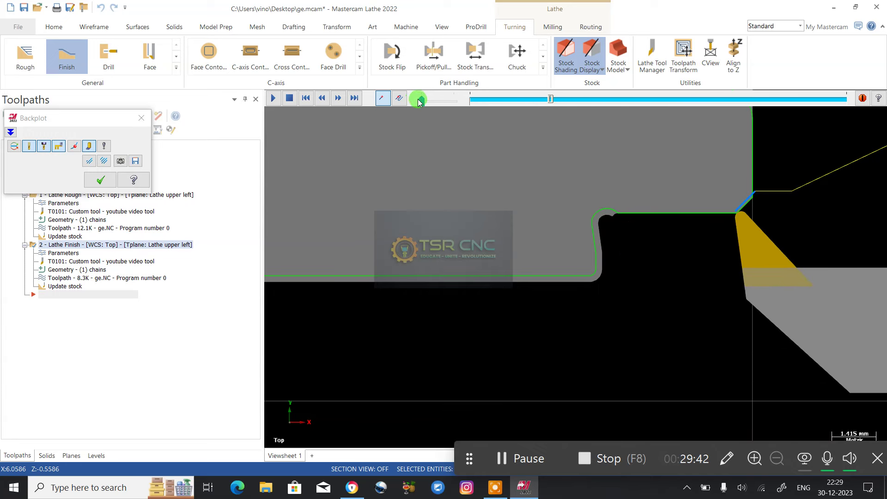
{"action": "left_click", "coordinate": [429, 101]}
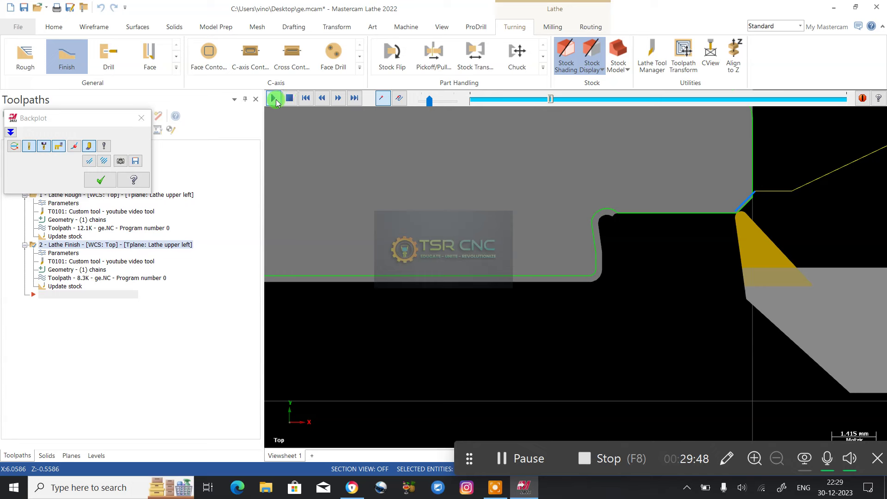
{"action": "mouse_move", "coordinate": [430, 100]}
{"action": "left_mouse_down"}
{"action": "mouse_move", "coordinate": [421, 101]}
{"action": "mouse_move", "coordinate": [429, 104]}
{"action": "left_mouse_up"}
{"action": "scroll", "coordinate": [574, 228], "scroll_direction": "up", "scroll_amount": 4}
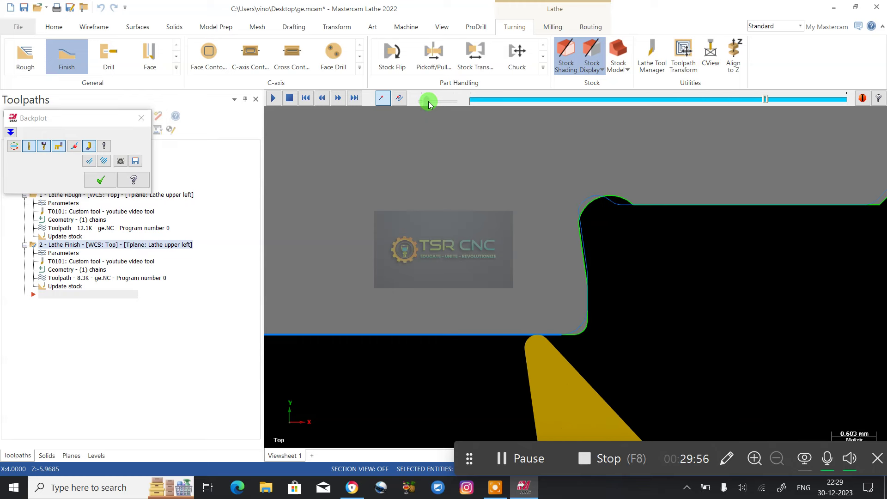
Examine the tool and holder inside the bore in 3D and top view, and close the backplot
{"action": "scroll", "coordinate": [659, 159], "scroll_direction": "down", "scroll_amount": 10}
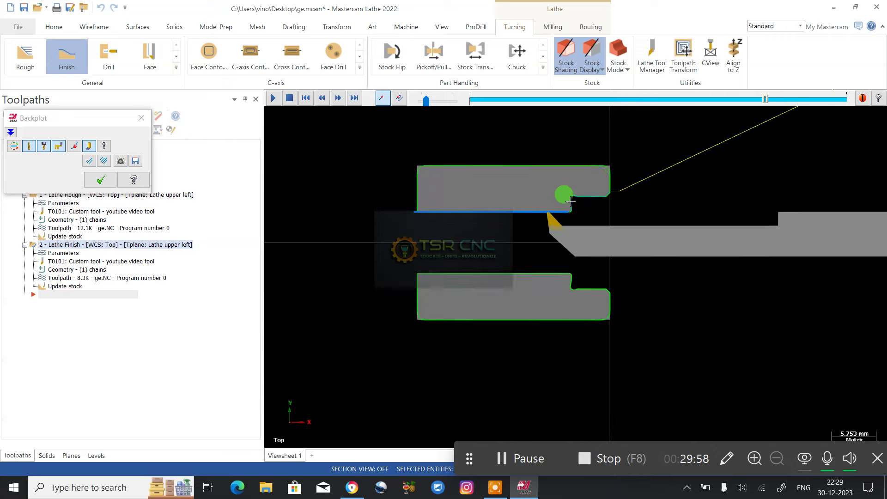
{"action": "scroll", "coordinate": [571, 201], "scroll_direction": "down", "scroll_amount": 1}
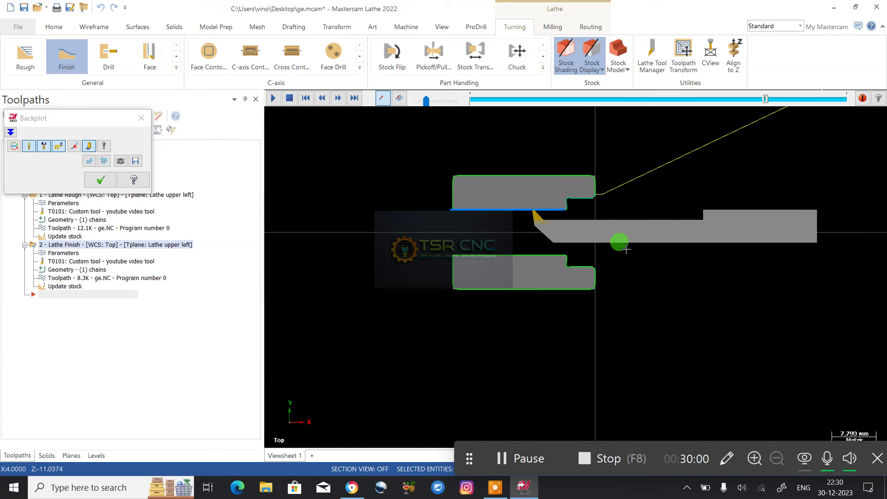
{"action": "middle_click_drag", "start_coordinate": [676, 196], "coordinate": [555, 217]}
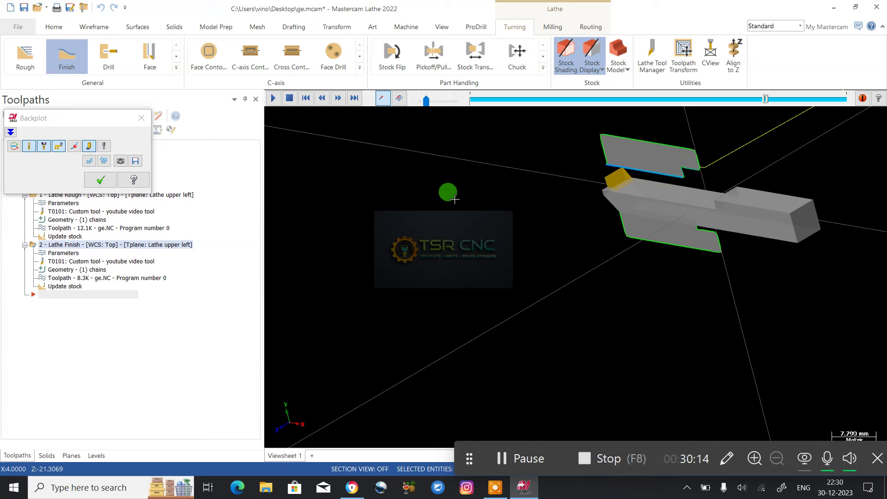
{"action": "right_click", "coordinate": [455, 200]}
{"action": "left_click", "coordinate": [490, 257]}
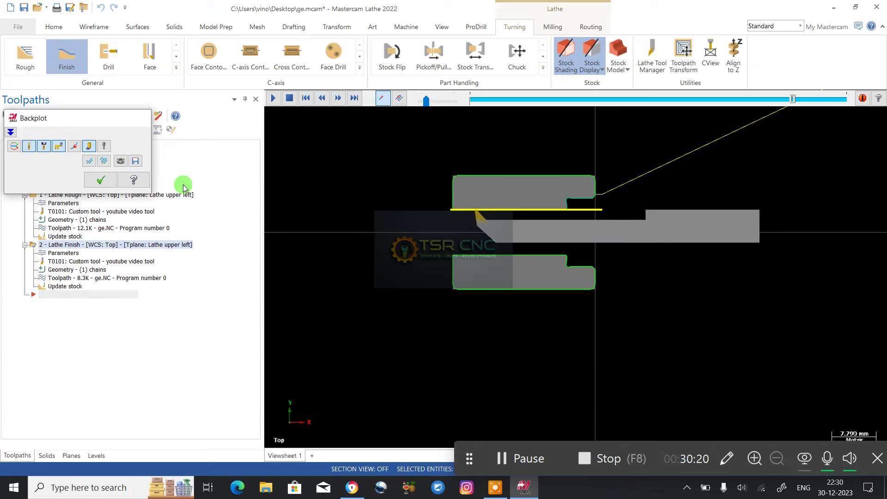
{"action": "key", "text": "Escape"}
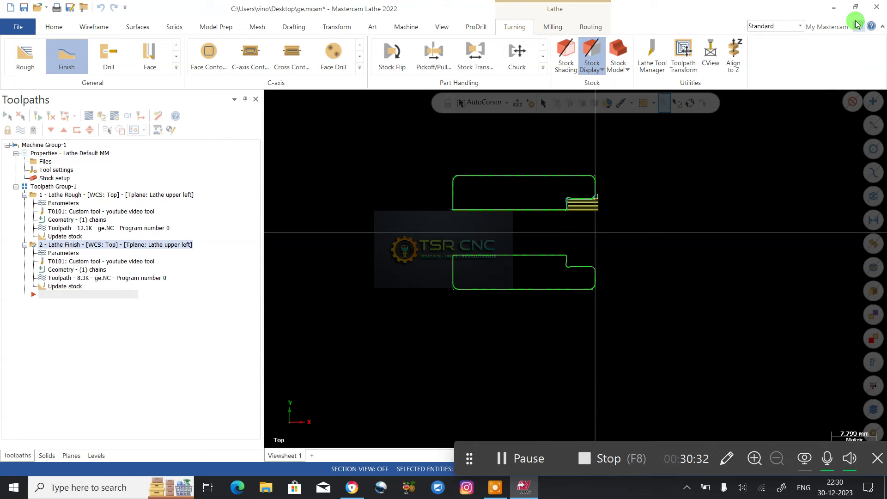
Minimize Mastercam and the browser, switch to File Explorer, and open the turning folder in My Drive on drive G:
{"action": "left_click", "coordinate": [832, 10]}
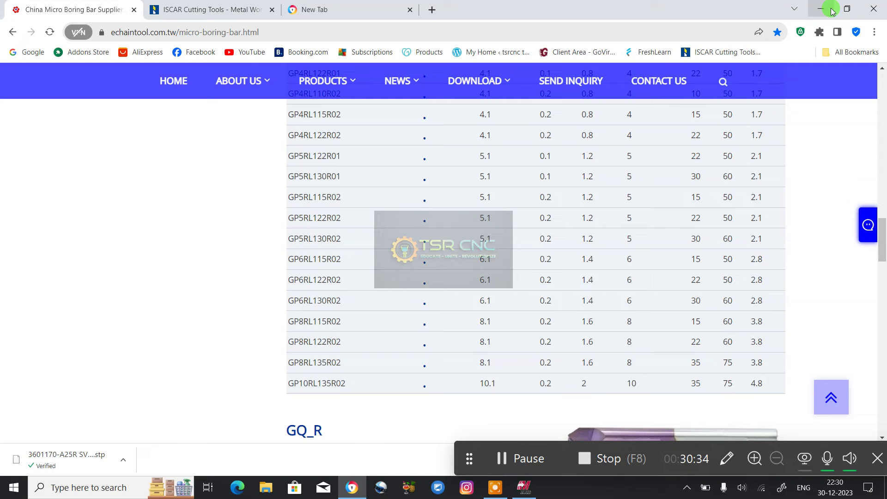
{"action": "left_click", "coordinate": [831, 9]}
{"action": "left_click", "coordinate": [32, 146]}
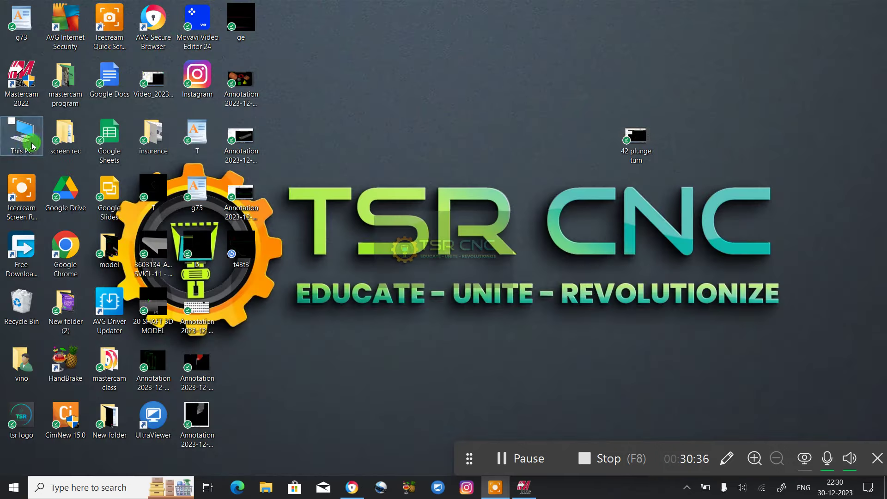
{"action": "double_click", "coordinate": [33, 146]}
{"action": "left_click", "coordinate": [275, 370]}
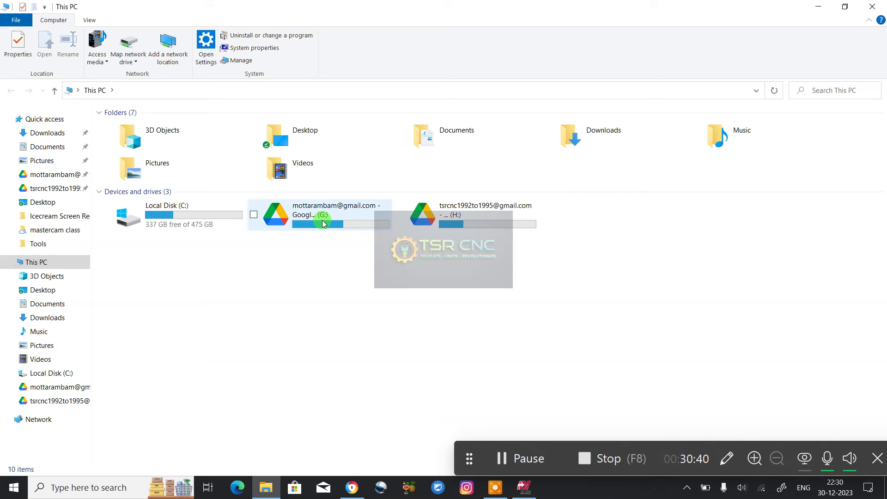
{"action": "double_click", "coordinate": [322, 223]}
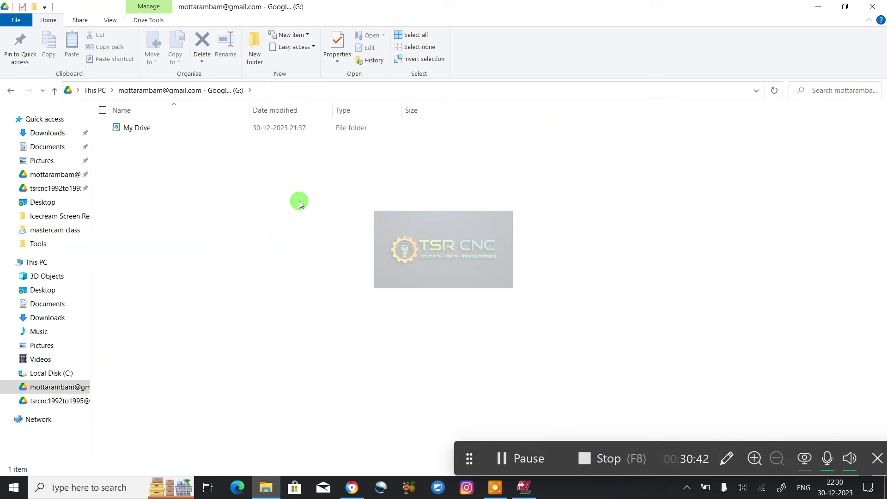
{"action": "double_click", "coordinate": [298, 131]}
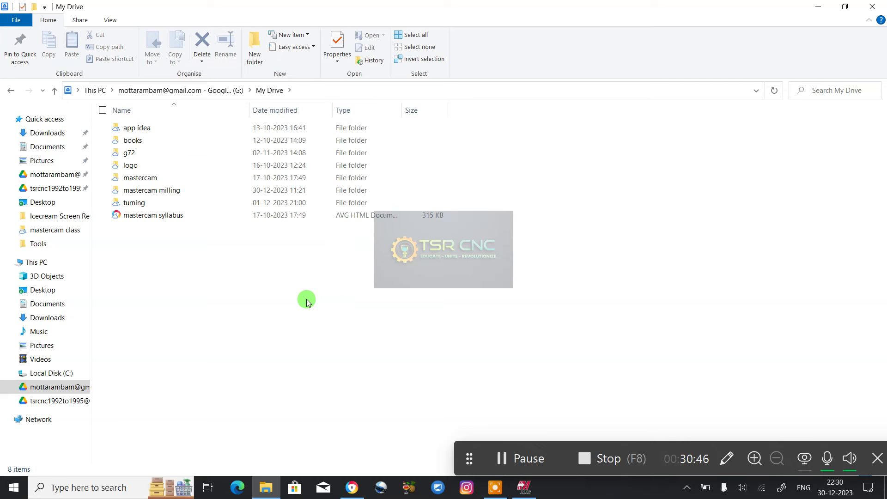
{"action": "double_click", "coordinate": [180, 202]}
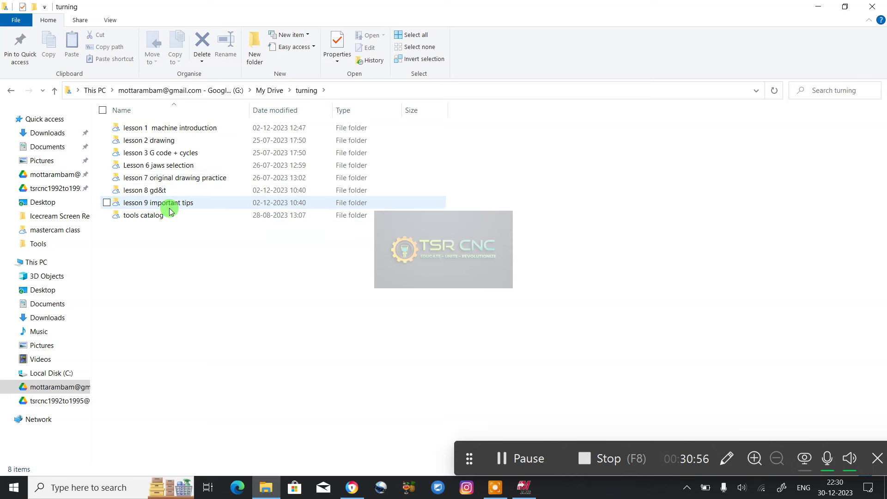
Go back to My Drive and open the mastercam class folder inside the mastercam folder
{"action": "left_click", "coordinate": [9, 91]}
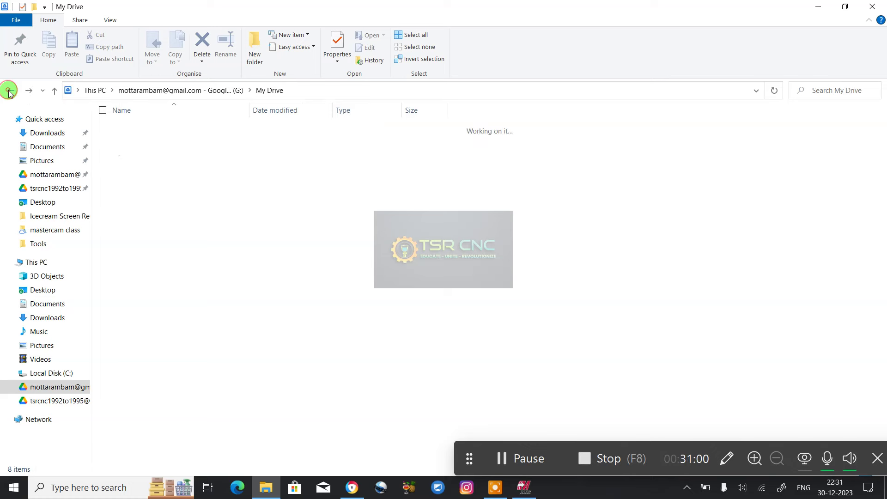
{"action": "double_click", "coordinate": [165, 181]}
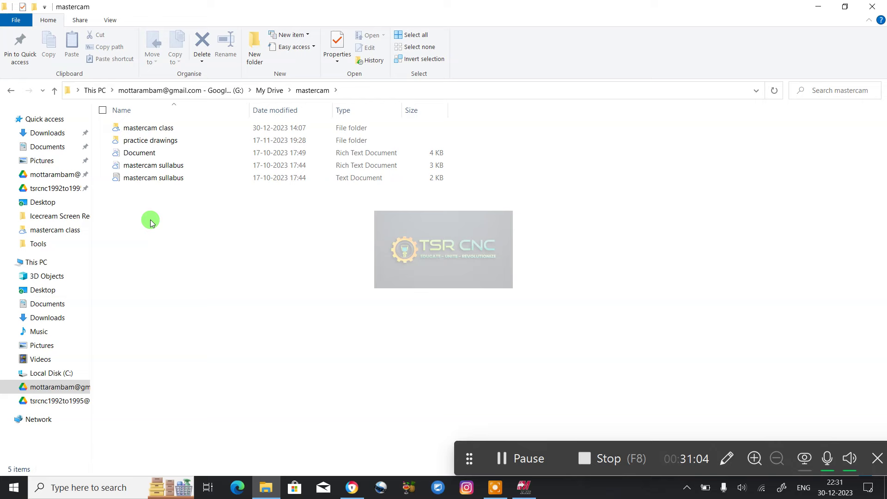
{"action": "double_click", "coordinate": [179, 129]}
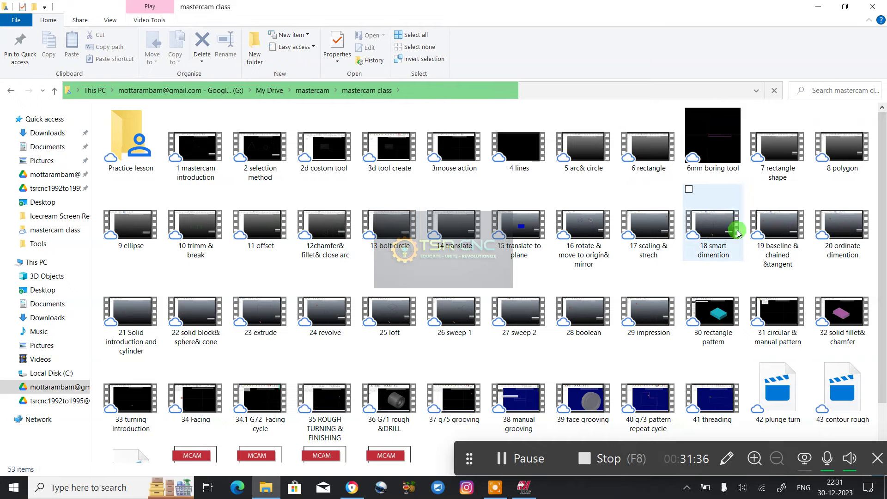
Look through the lesson videos and tool files in the mastercam class folder, and close File Explorer
{"action": "scroll", "coordinate": [521, 184], "scroll_direction": "down", "scroll_amount": 1}
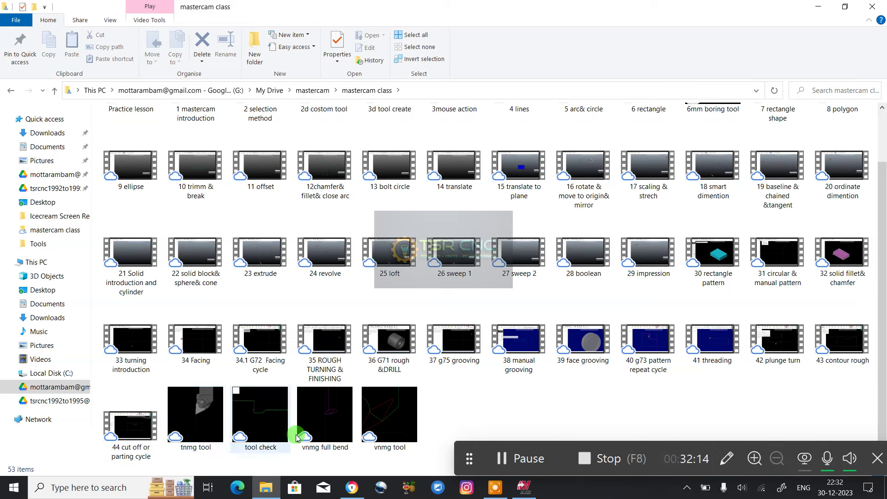
{"action": "scroll", "coordinate": [402, 406], "scroll_direction": "up", "scroll_amount": 2}
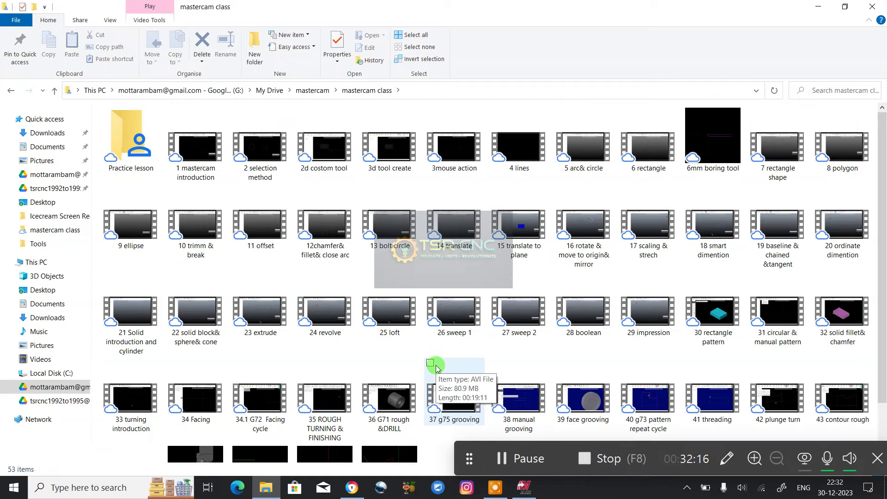
{"action": "scroll", "coordinate": [446, 272], "scroll_direction": "down", "scroll_amount": 2}
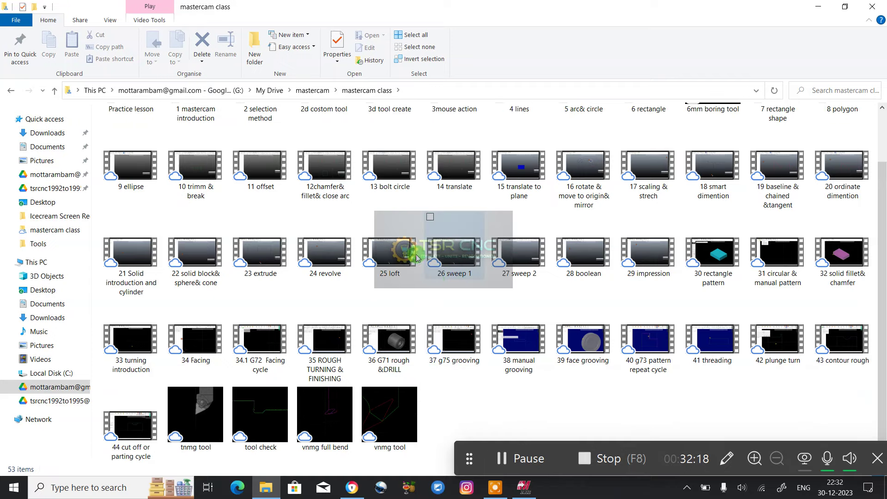
{"action": "scroll", "coordinate": [406, 275], "scroll_direction": "up", "scroll_amount": 1}
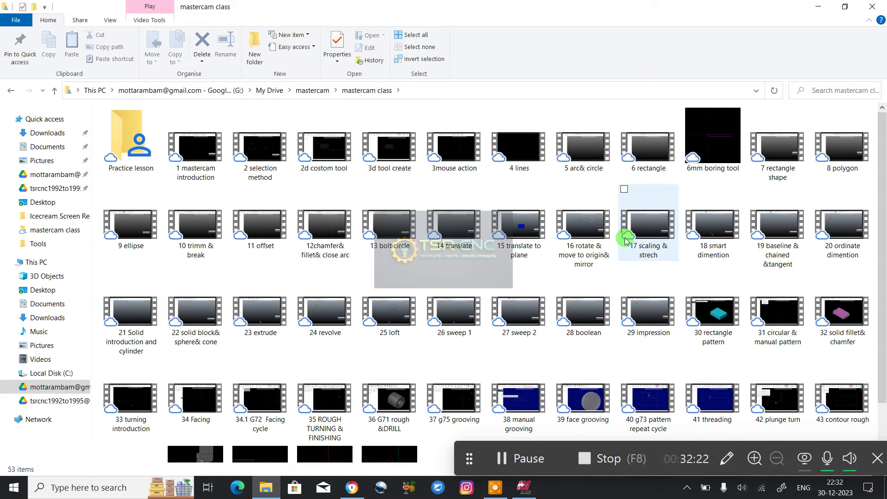
{"action": "left_click", "coordinate": [873, 5]}
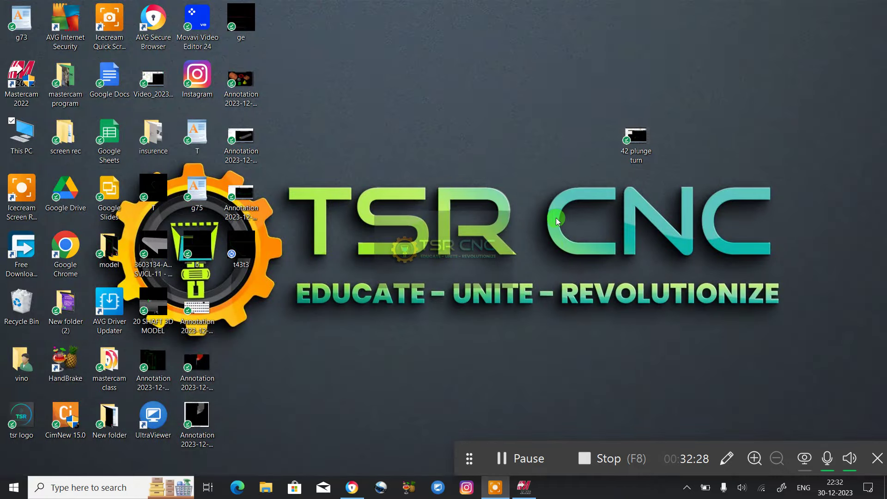